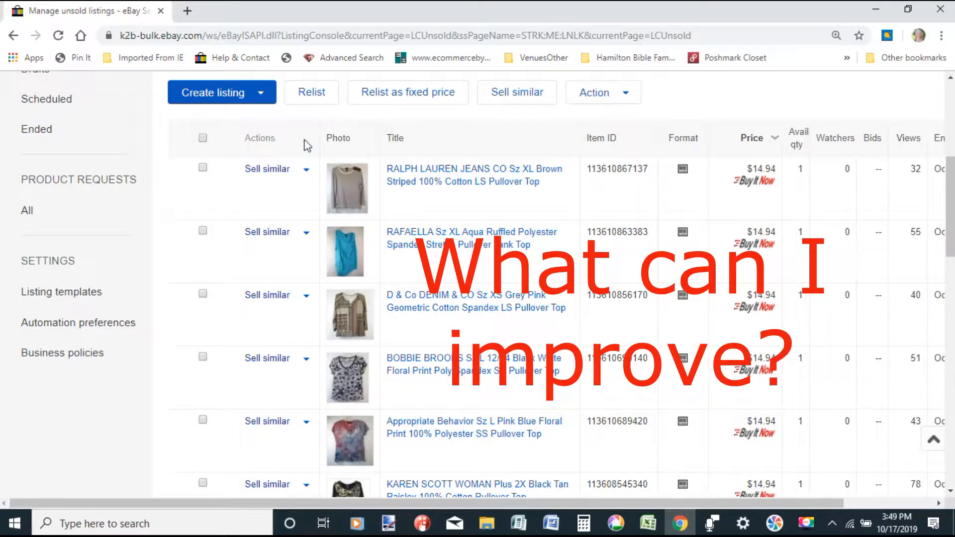
Start a similar listing from the Ralph Lauren Jeans Co striped top and retype the title's opening words as "Ralph Lauren Jeans"
{"action": "left_click", "coordinate": [276, 171]}
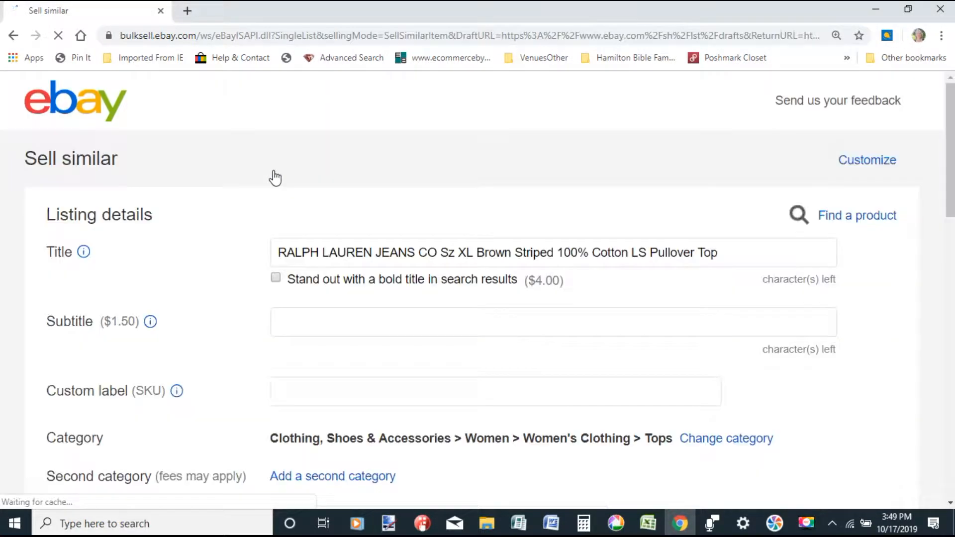
{"action": "left_click", "coordinate": [416, 254]}
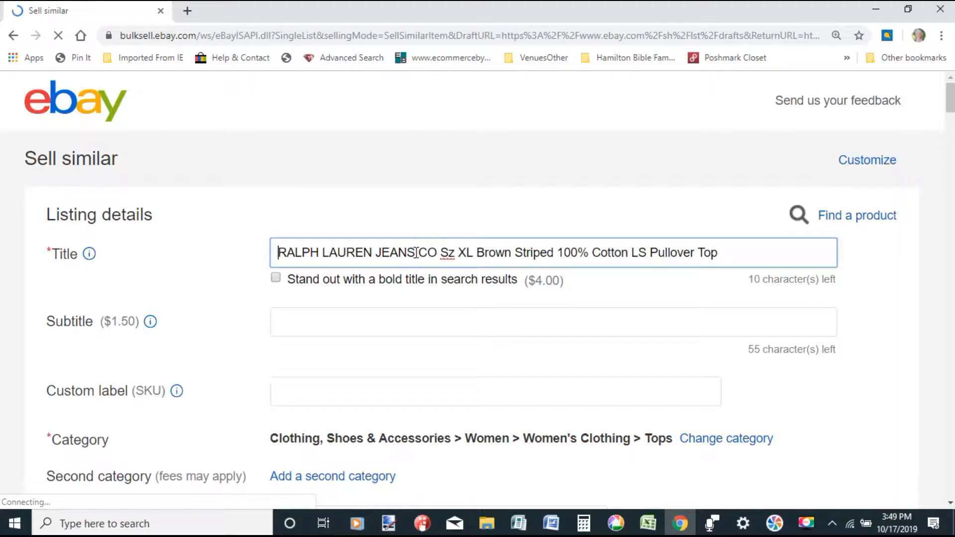
{"action": "left_click_drag", "start_coordinate": [416, 253], "coordinate": [269, 258]}
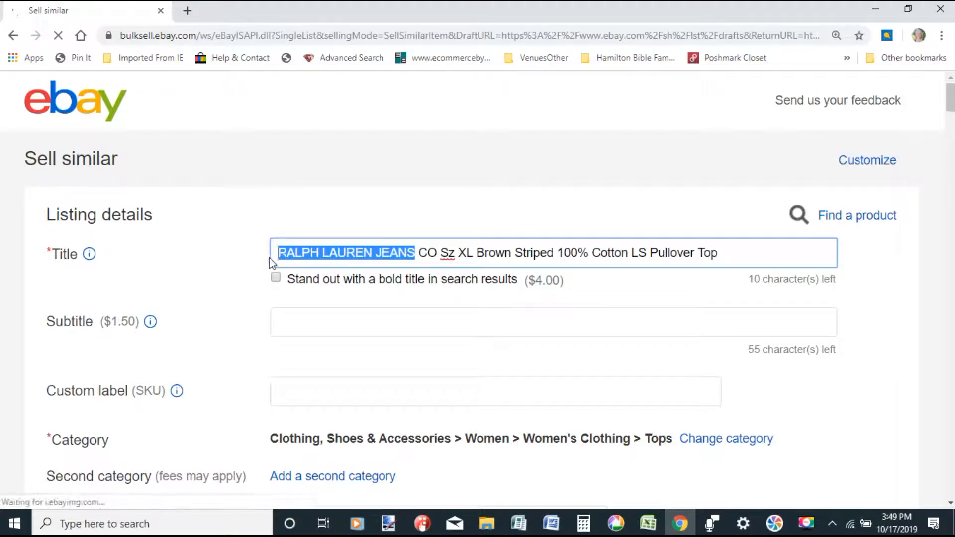
{"action": "type", "text": "Ralph Lauren "}
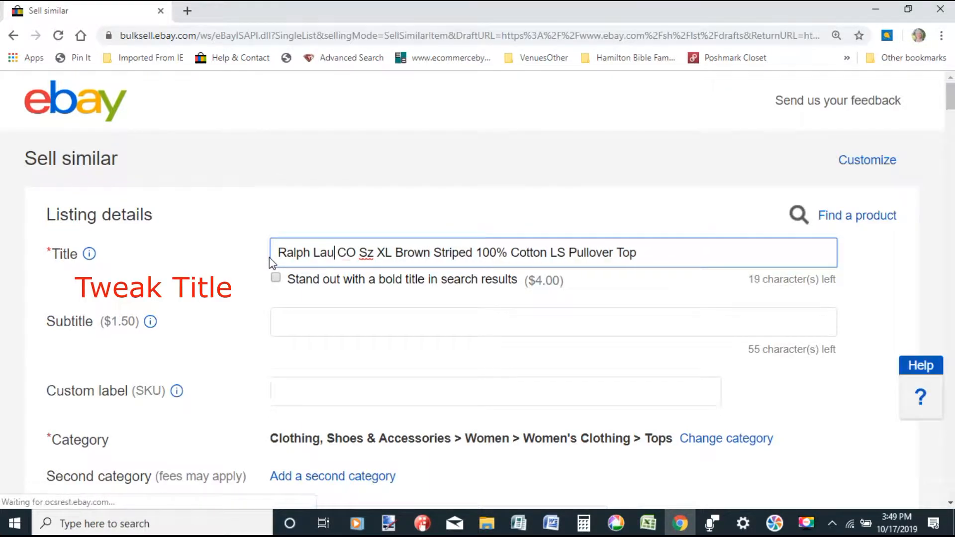
{"action": "type", "text": "Jeans"}
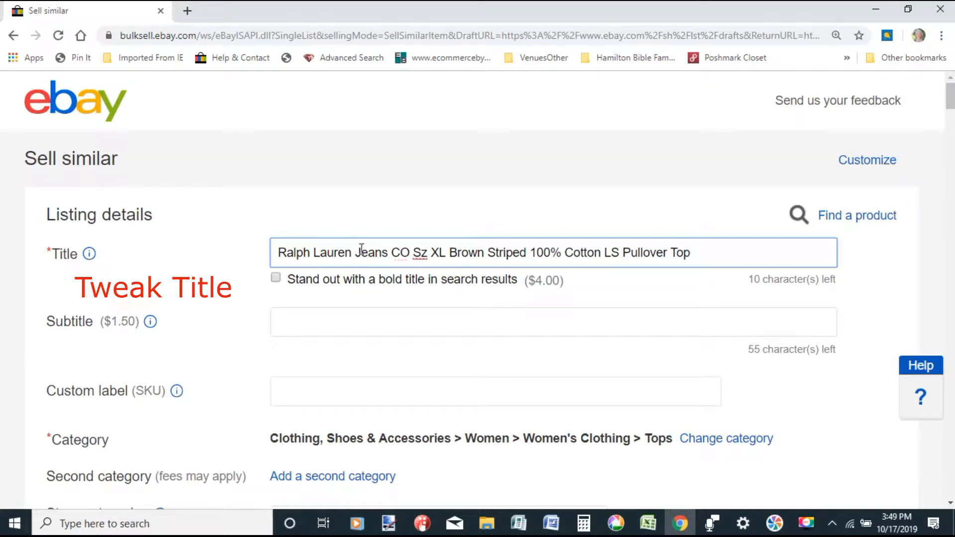
Change "CO" to "Co" in the title and remove the word "Sz" before XL
{"action": "left_click_drag", "start_coordinate": [401, 253], "coordinate": [411, 252]}
{"action": "type", "text": "o"}
{"action": "key", "text": "BackSpace"}
{"action": "key", "text": "BackSpace"}
{"action": "key", "text": "BackSpace"}
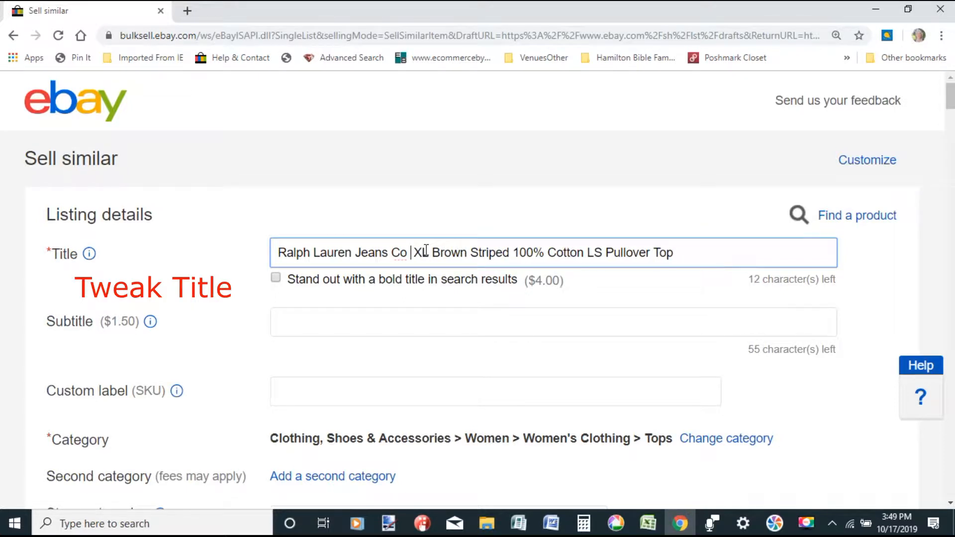
{"action": "left_click", "coordinate": [426, 251]}
{"action": "key", "text": "Delete"}
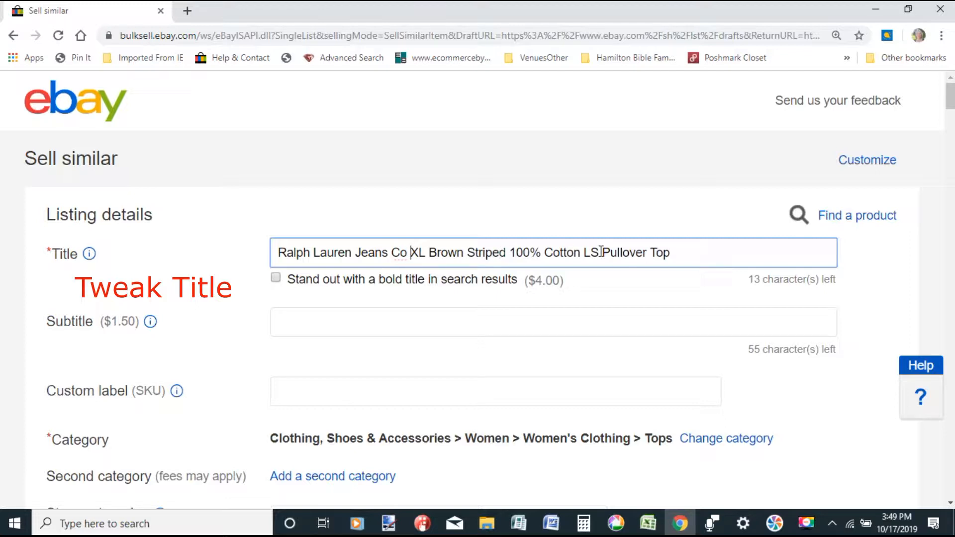
Move the word "Top" from the end of the title to directly after "XL"
{"action": "left_click_drag", "start_coordinate": [656, 250], "coordinate": [678, 251]}
{"action": "key", "text": "BackSpace"}
{"action": "key", "text": "BackSpace"}
{"action": "left_click", "coordinate": [431, 252]}
{"action": "type", "text": "Top"}
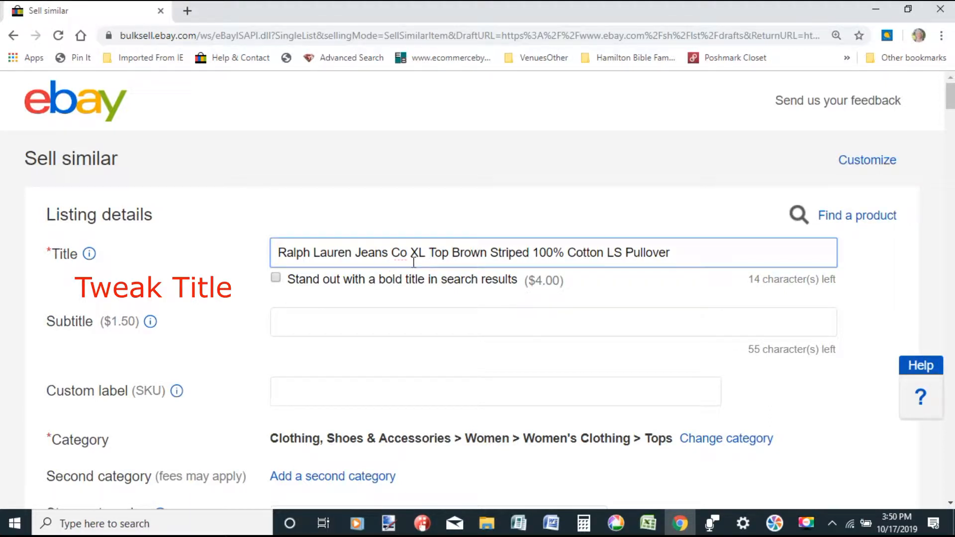
Delete "Co" from the title so it reads "Ralph Lauren Jeans XL Top Brown Striped 100% Cotton LS Pullover"
{"action": "left_click", "coordinate": [413, 252]}
{"action": "key", "text": "BackSpace"}
{"action": "key", "text": "BackSpace"}
{"action": "key", "text": "BackSpace"}
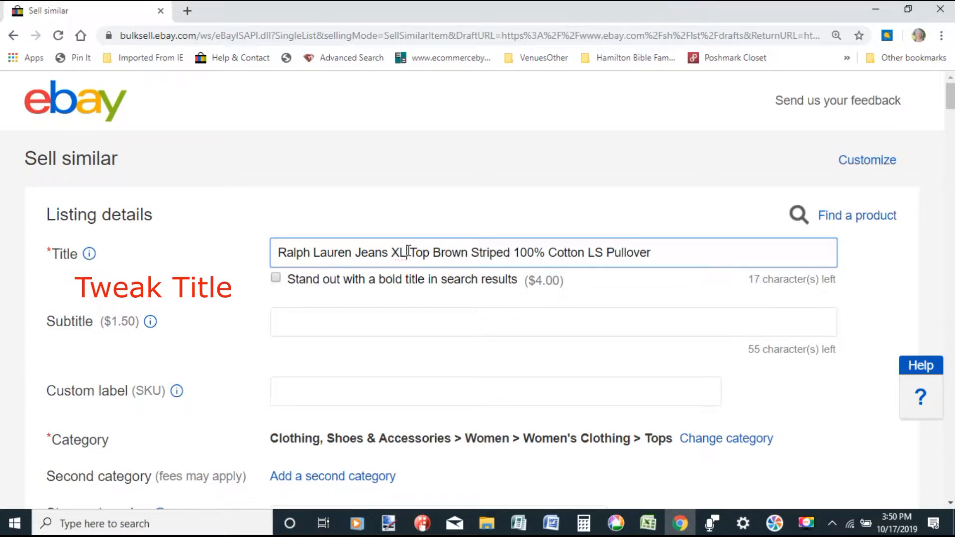
{"action": "left_click", "coordinate": [410, 252]}
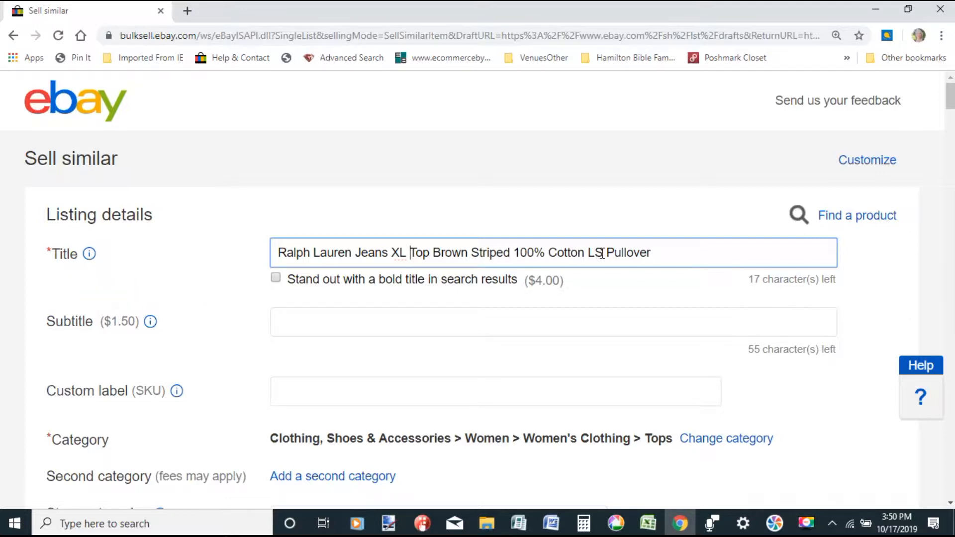
{"action": "scroll", "coordinate": [950, 107], "scroll_direction": "down", "scroll_amount": 2}
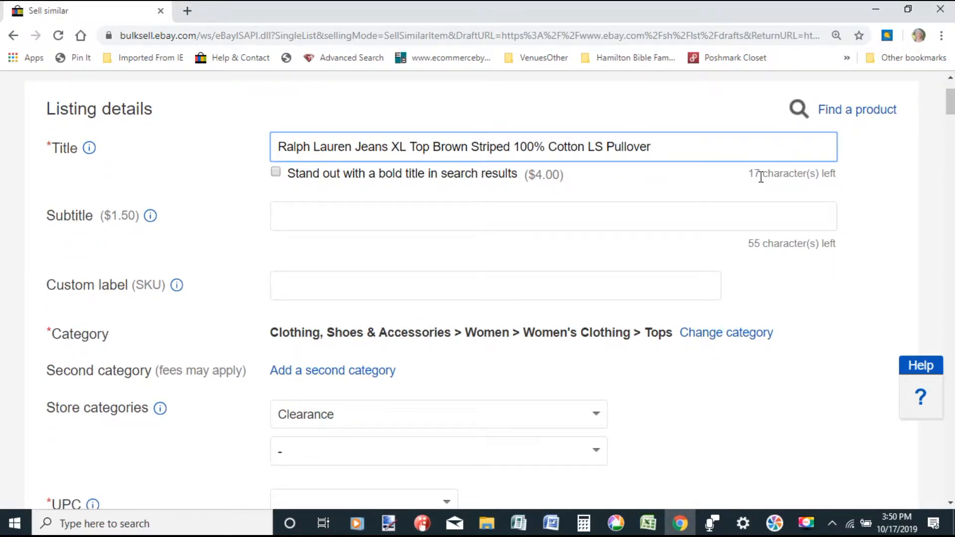
{"action": "left_click", "coordinate": [359, 285]}
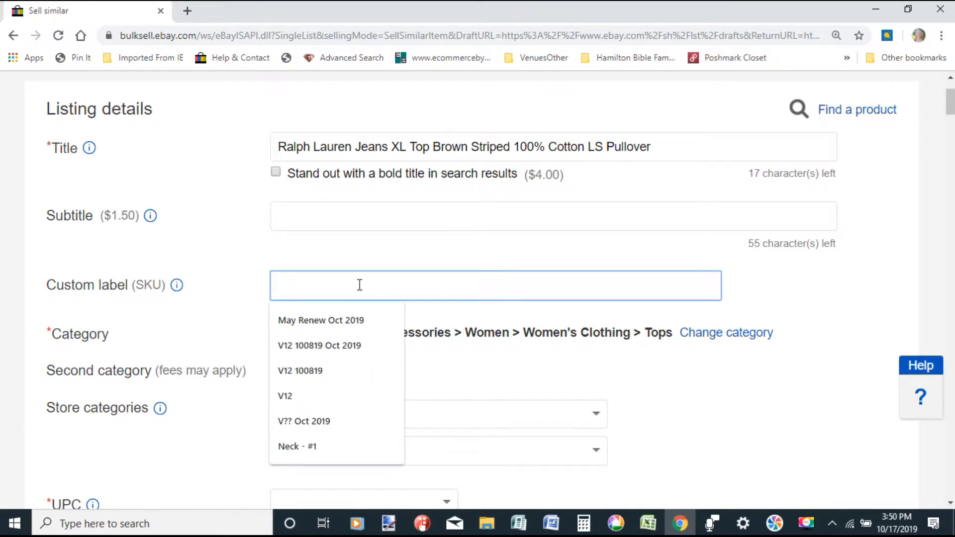
{"action": "type", "text": "Oct 2019"}
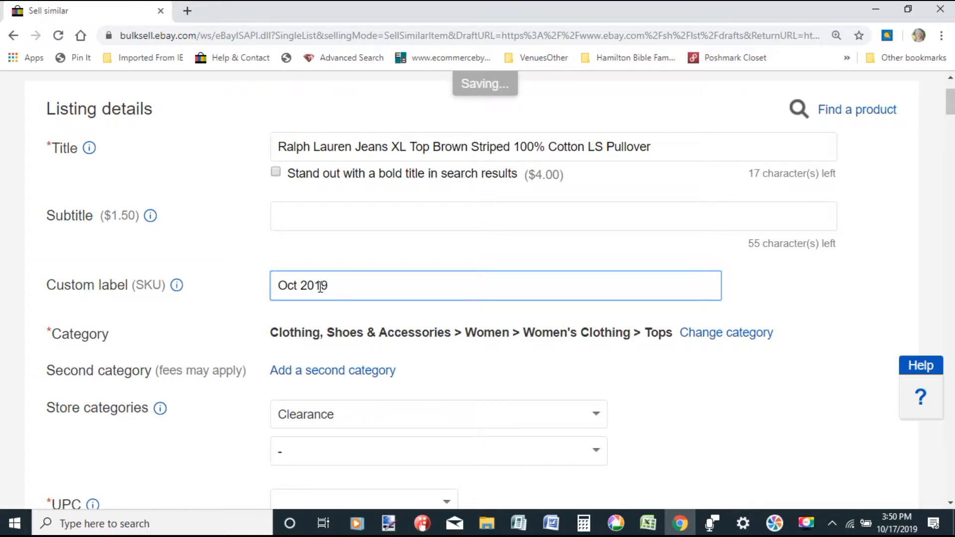
{"action": "left_click_drag", "start_coordinate": [279, 286], "coordinate": [397, 279]}
{"action": "key", "text": "BackSpace"}
Set the custom label (SKU) to the previously used entry "May Renew Oct 2019"
{"action": "left_click", "coordinate": [371, 288]}
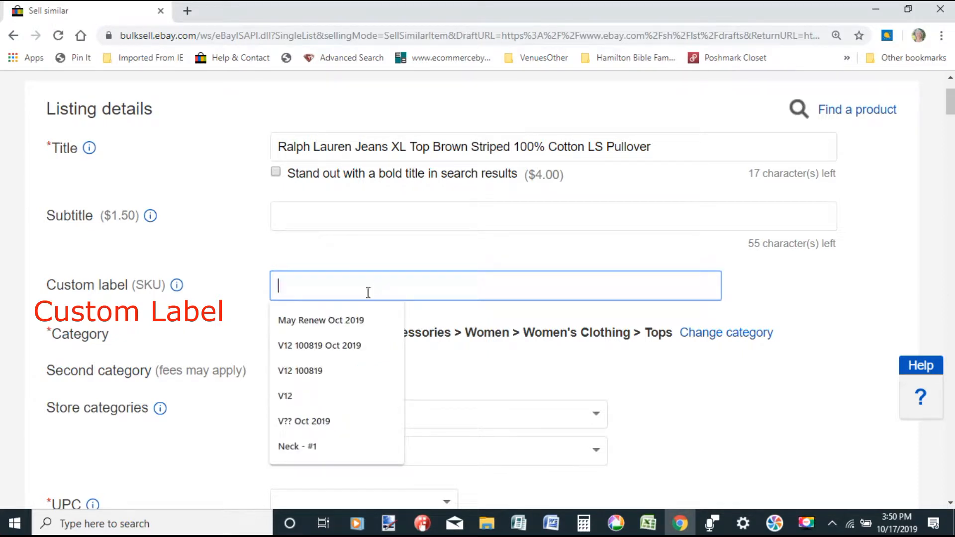
{"action": "left_click", "coordinate": [350, 321]}
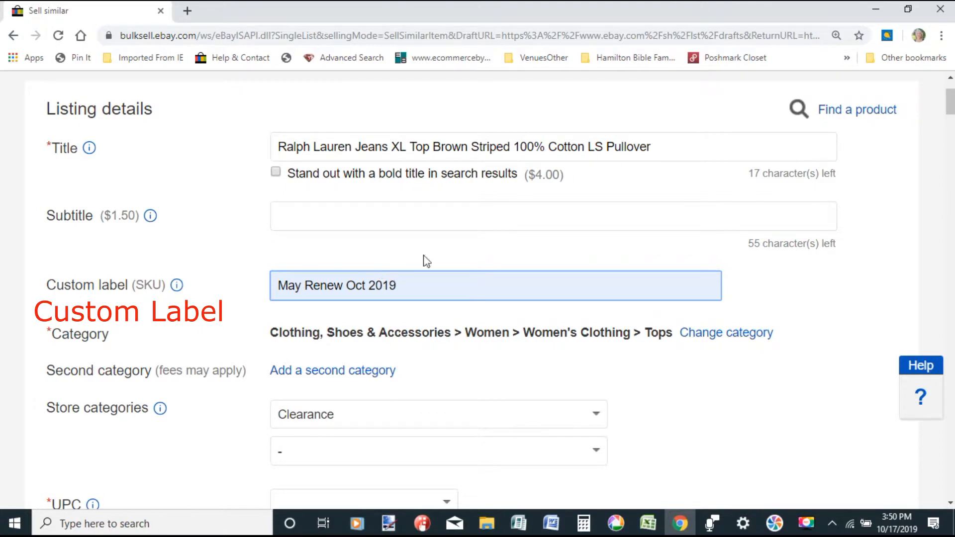
Set the first store category to Women's Clothing > XL-XXL 14/16
{"action": "left_click_drag", "start_coordinate": [951, 116], "coordinate": [952, 120]}
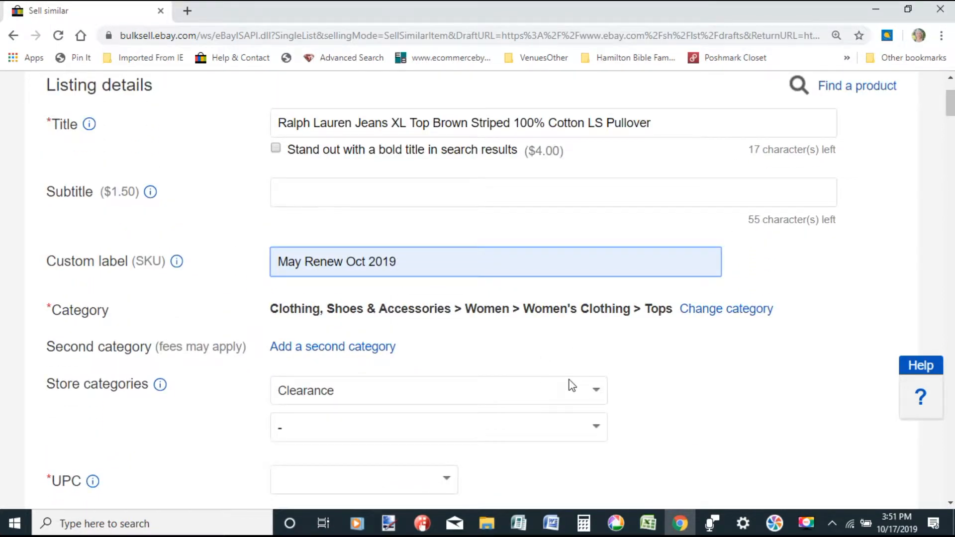
{"action": "left_click", "coordinate": [596, 395]}
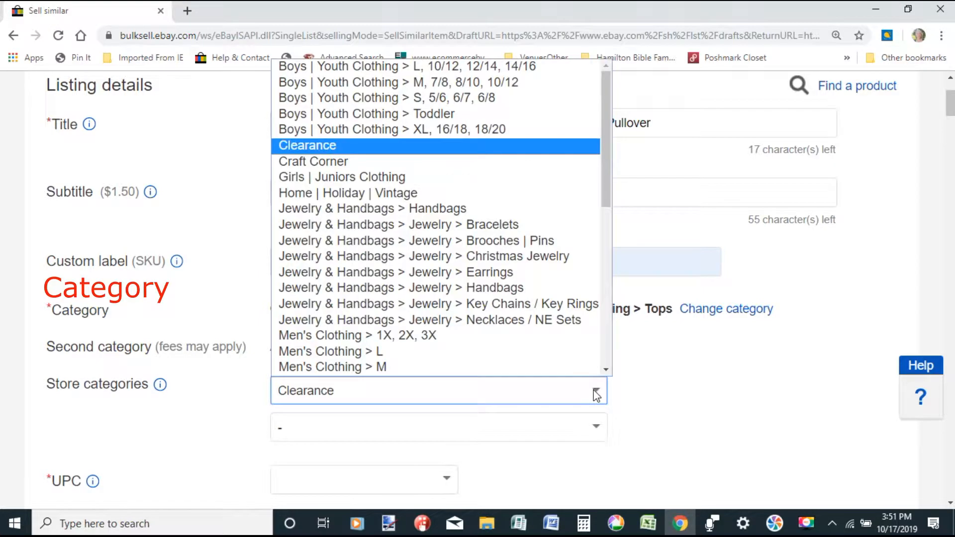
{"action": "left_click_drag", "start_coordinate": [606, 186], "coordinate": [597, 330]}
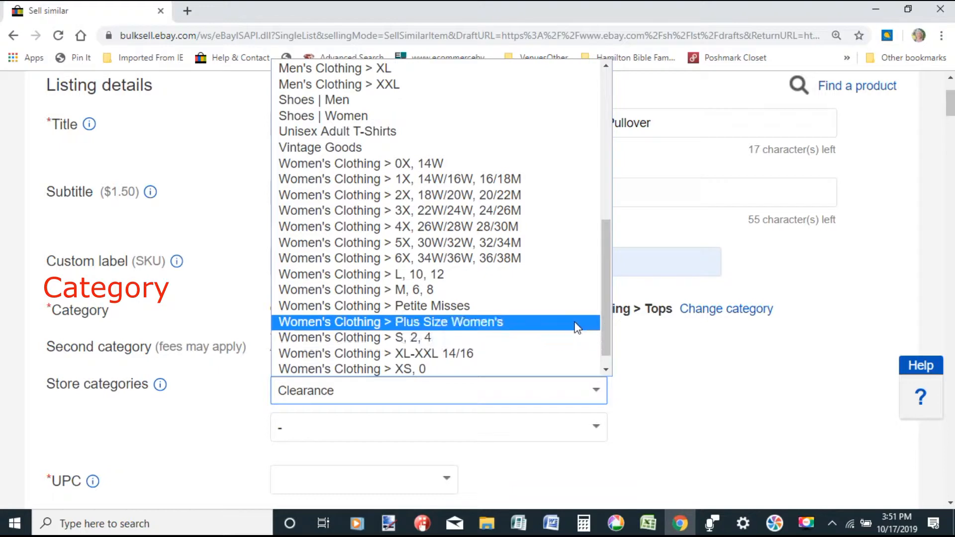
{"action": "left_click", "coordinate": [509, 356]}
Shorten the condition description to "Very Good", deleting the detail and measurement text after it
{"action": "left_click_drag", "start_coordinate": [951, 115], "coordinate": [952, 137]}
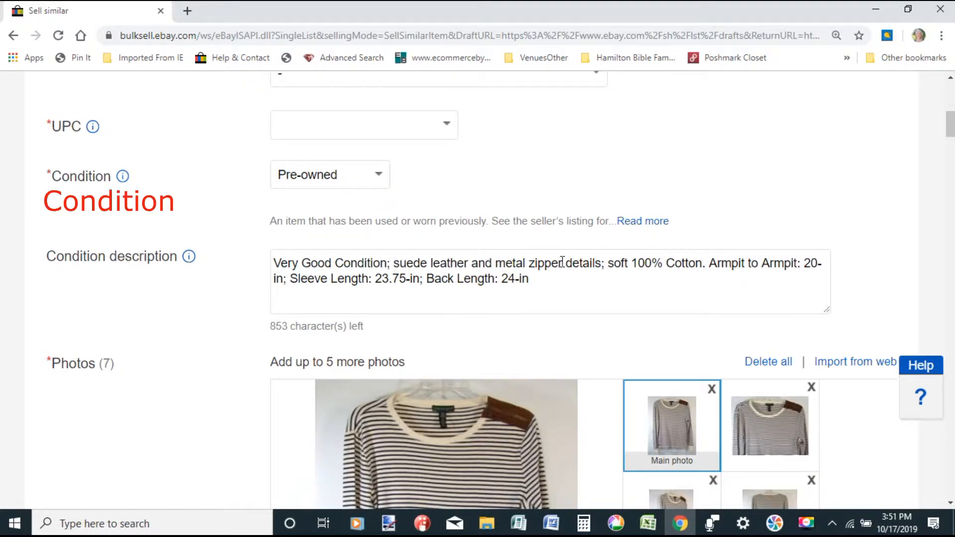
{"action": "mouse_move", "coordinate": [950, 128]}
{"action": "left_mouse_down"}
{"action": "mouse_move", "coordinate": [951, 297]}
{"action": "mouse_move", "coordinate": [944, 134]}
{"action": "left_mouse_up"}
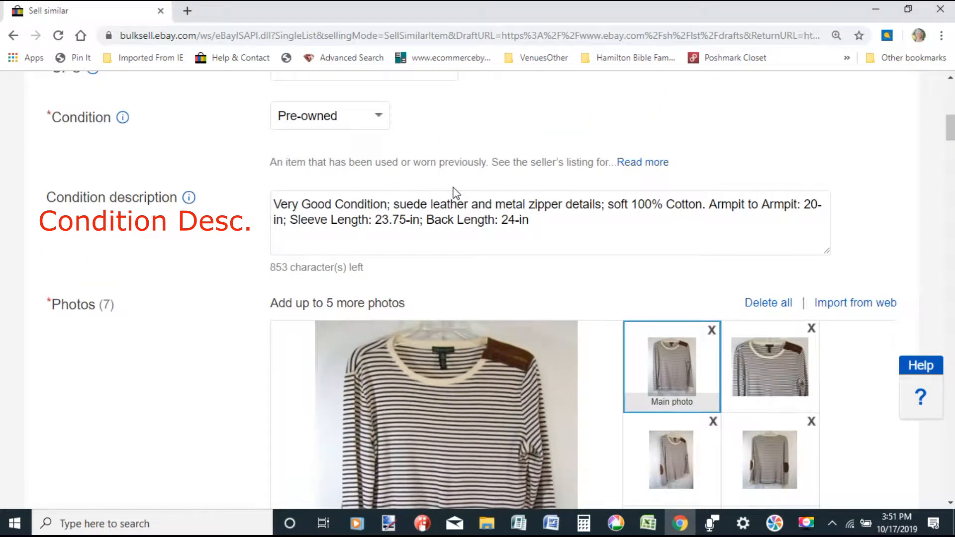
{"action": "left_click_drag", "start_coordinate": [337, 204], "coordinate": [617, 215]}
{"action": "key", "text": "BackSpace"}
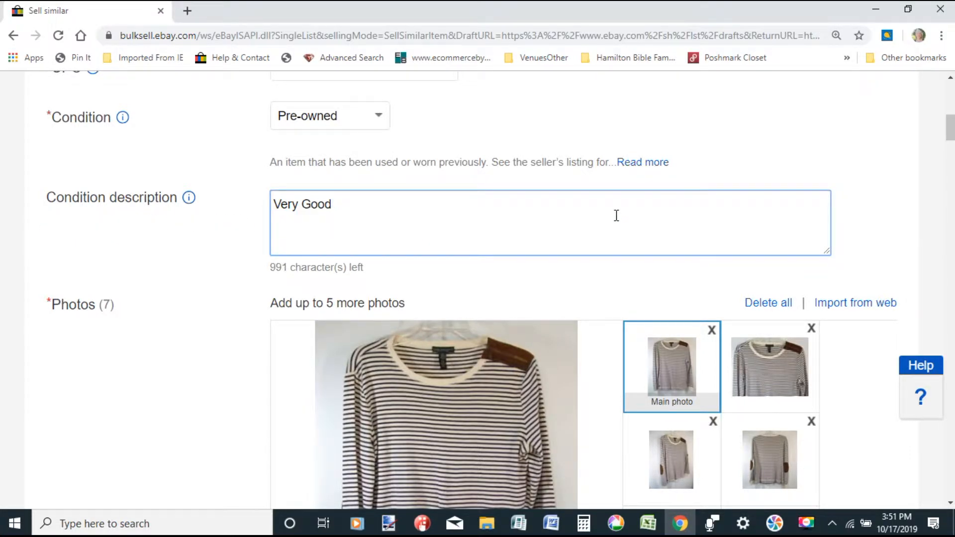
Replace the Brand in the required item specifics with "Ralph Lauren"
{"action": "scroll", "coordinate": [616, 216], "scroll_direction": "down", "scroll_amount": 3}
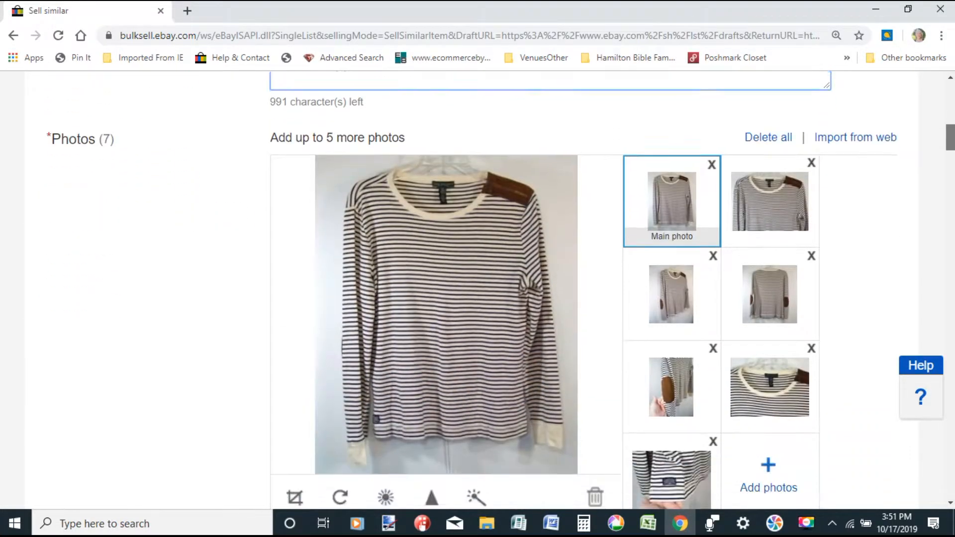
{"action": "scroll", "coordinate": [584, 290], "scroll_direction": "down", "scroll_amount": 4}
{"action": "scroll", "coordinate": [477, 288], "scroll_direction": "down", "scroll_amount": 2}
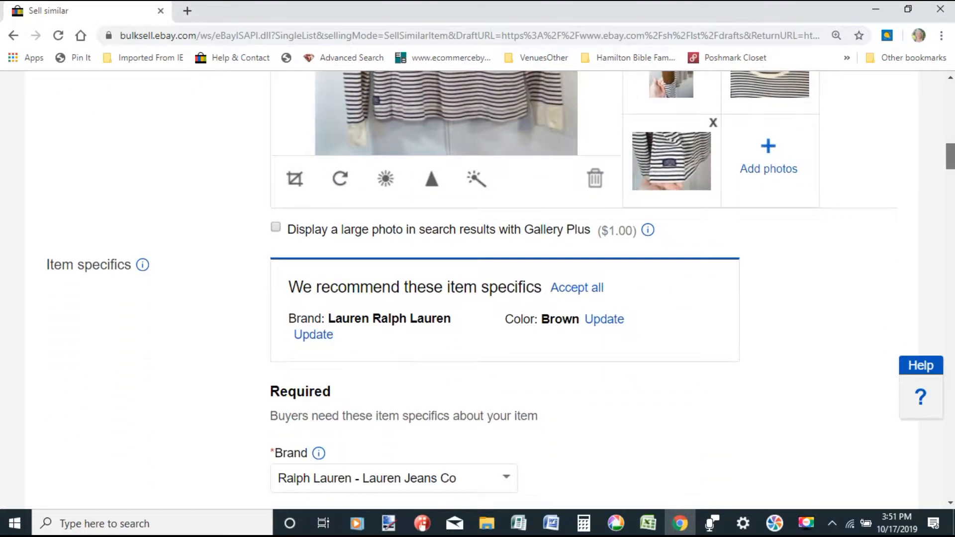
{"action": "scroll", "coordinate": [691, 183], "scroll_direction": "down", "scroll_amount": 3}
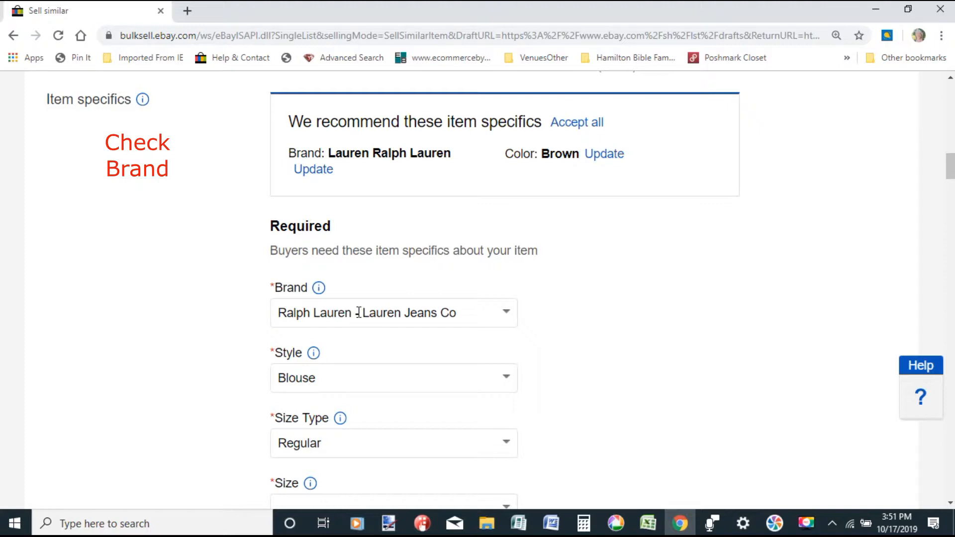
{"action": "triple_click", "coordinate": [462, 310]}
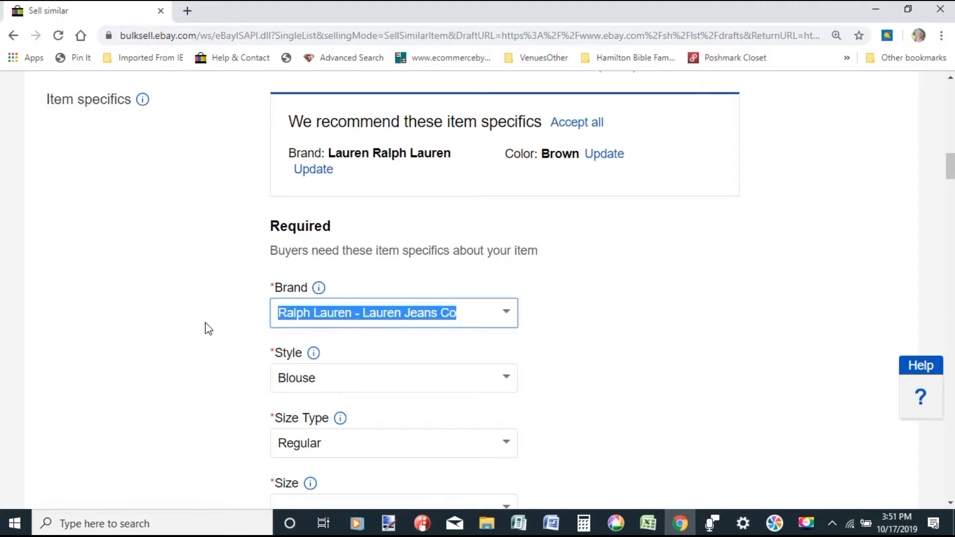
{"action": "type", "text": "Ralph Lauren"}
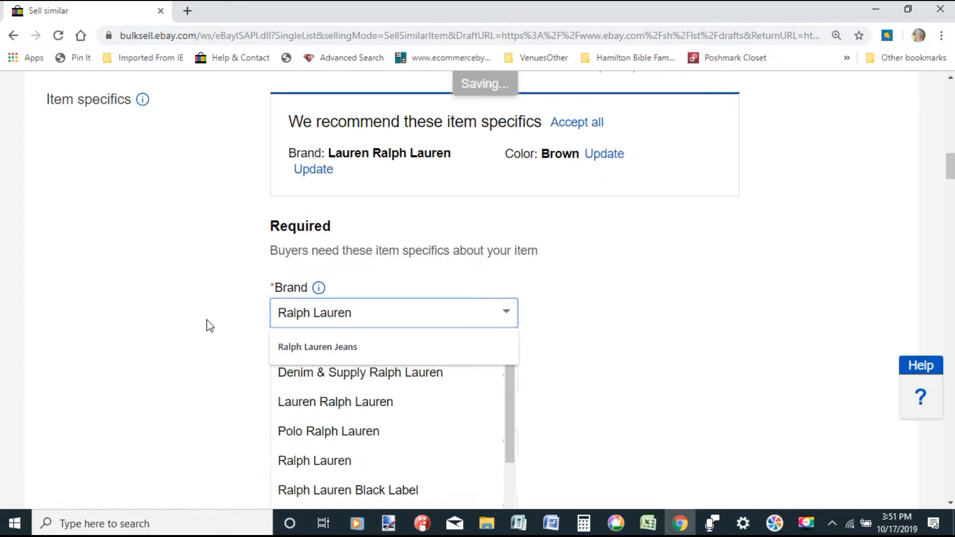
{"action": "left_click", "coordinate": [633, 290]}
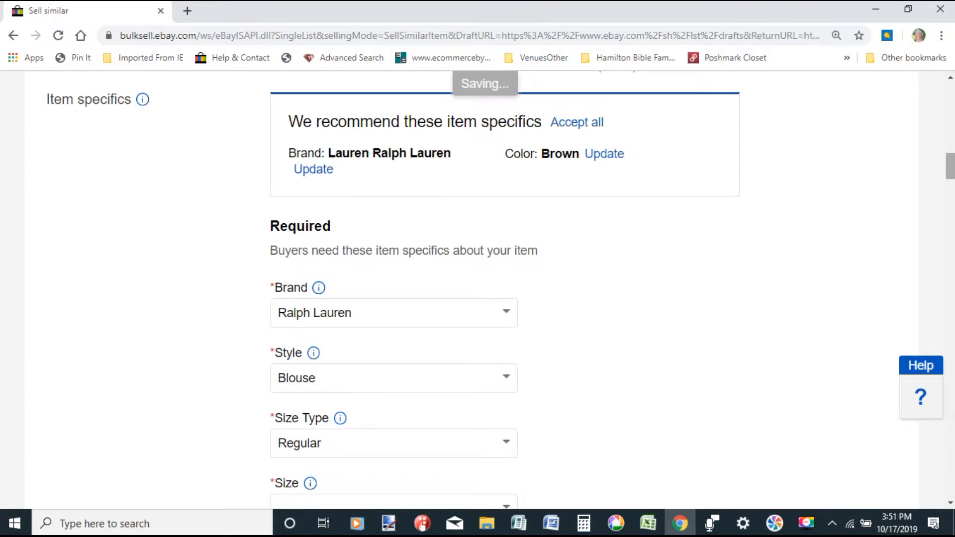
Set the required Size item specific to XL
{"action": "left_click_drag", "start_coordinate": [950, 166], "coordinate": [951, 170]}
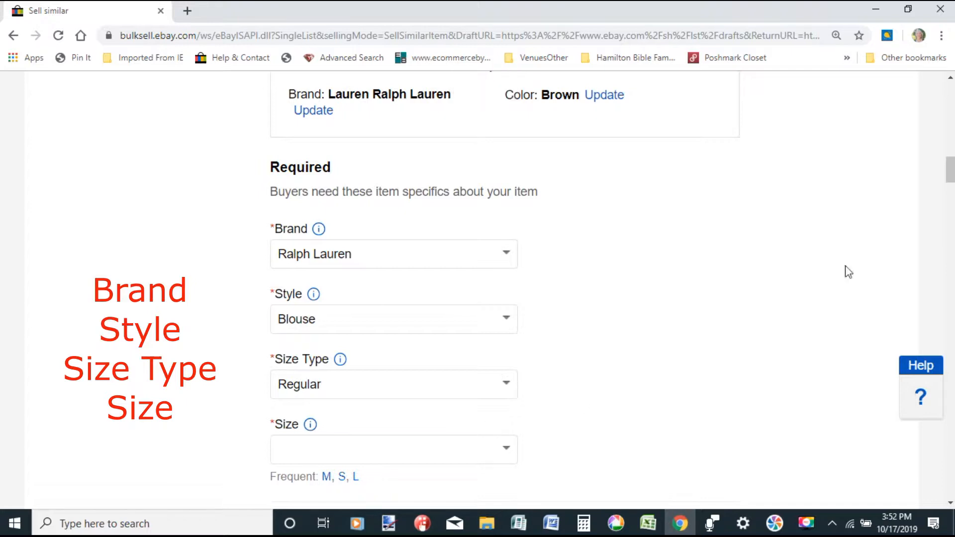
{"action": "left_click_drag", "start_coordinate": [951, 172], "coordinate": [951, 180]}
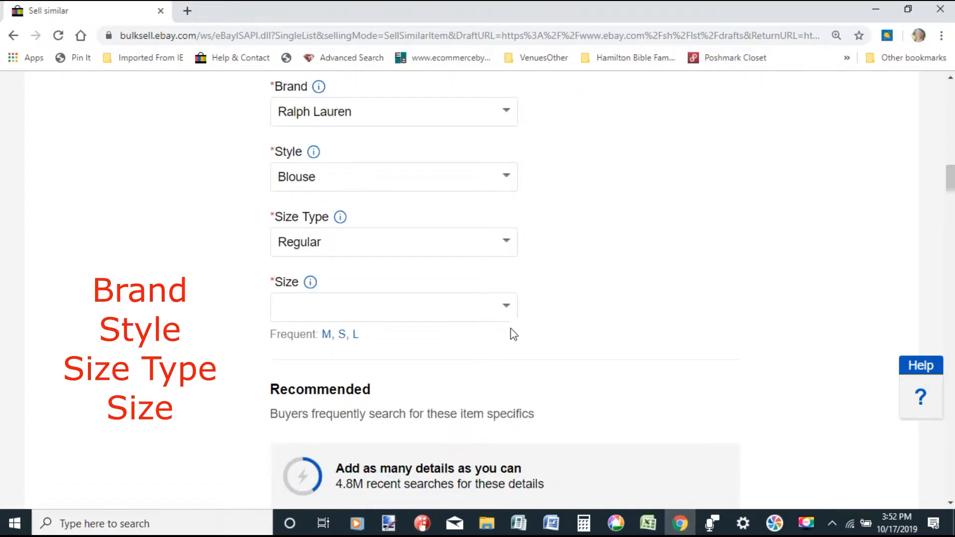
{"action": "left_click", "coordinate": [312, 307]}
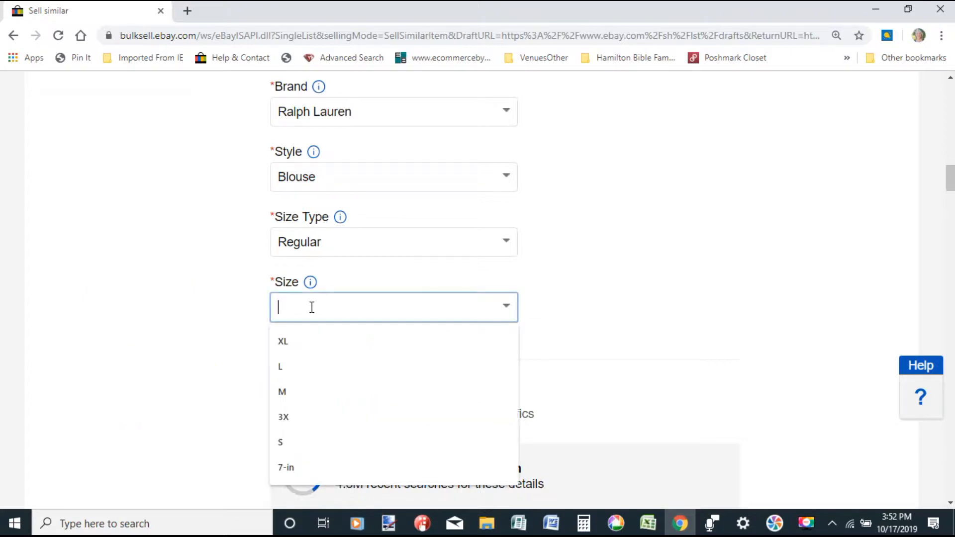
{"action": "type", "text": "XL"}
{"action": "left_click", "coordinate": [644, 235]}
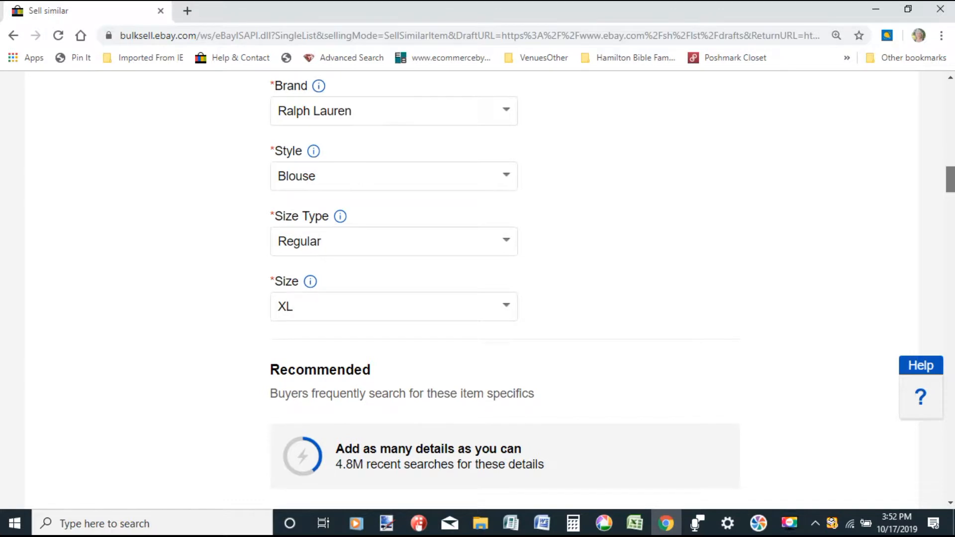
Trim the Material item specific to "100% Cotton", removing the ornamentation wording
{"action": "scroll", "coordinate": [950, 182], "scroll_direction": "down", "scroll_amount": 3}
{"action": "scroll", "coordinate": [950, 189], "scroll_direction": "down", "scroll_amount": 3}
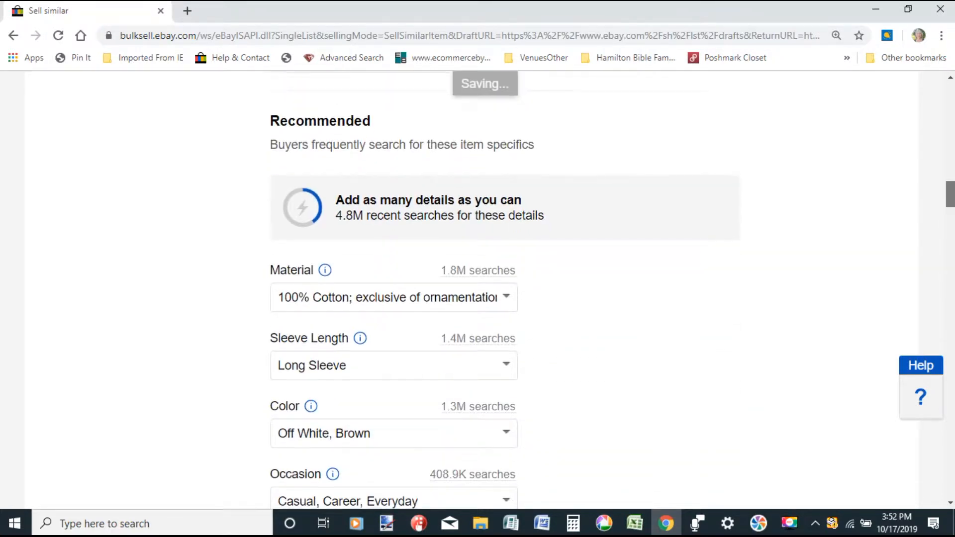
{"action": "left_click_drag", "start_coordinate": [351, 228], "coordinate": [551, 225]}
{"action": "key", "text": "BackSpace"}
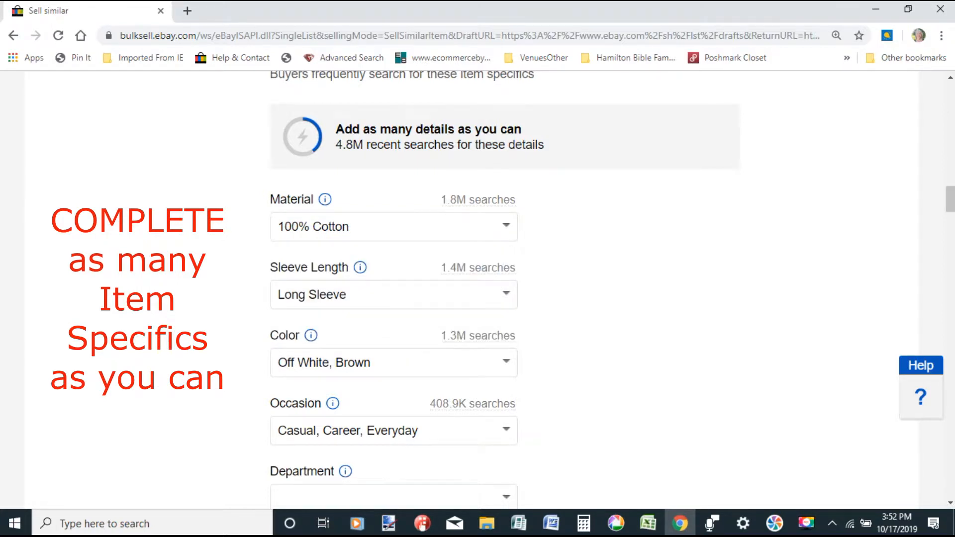
Review the recommended and additional item specifics and remove the redundant Size (Women's) entry
{"action": "scroll", "coordinate": [613, 290], "scroll_direction": "down", "scroll_amount": 1}
{"action": "scroll", "coordinate": [612, 290], "scroll_direction": "down", "scroll_amount": 4}
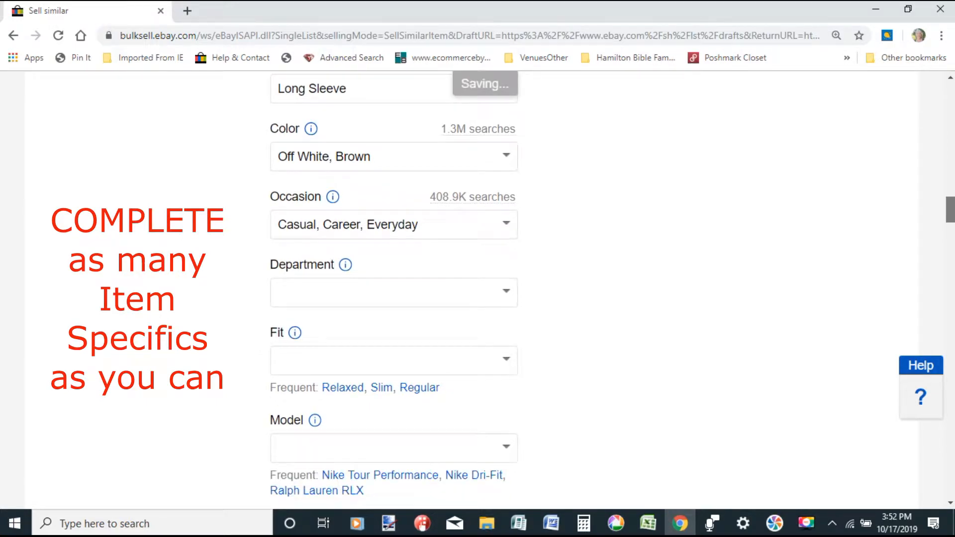
{"action": "scroll", "coordinate": [406, 186], "scroll_direction": "down", "scroll_amount": 1}
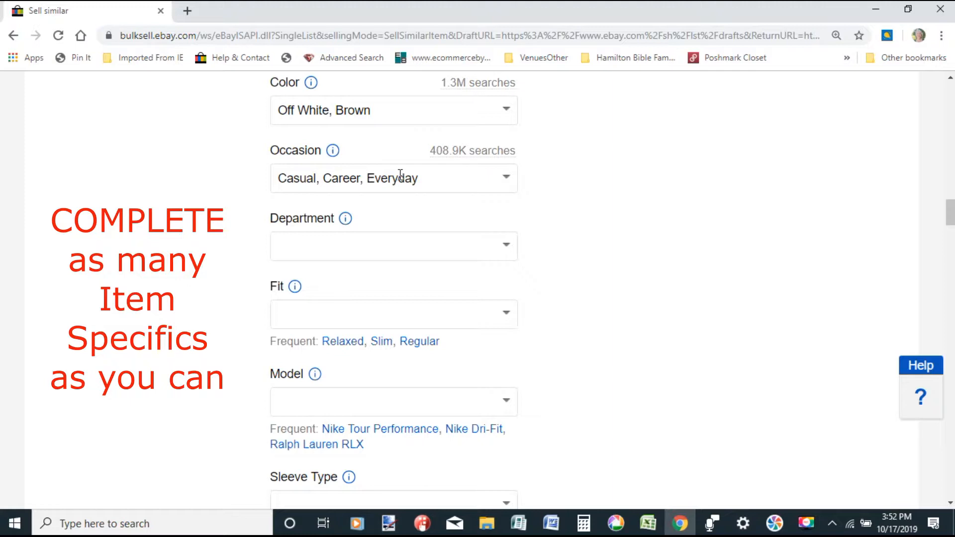
{"action": "left_click_drag", "start_coordinate": [952, 215], "coordinate": [951, 238]}
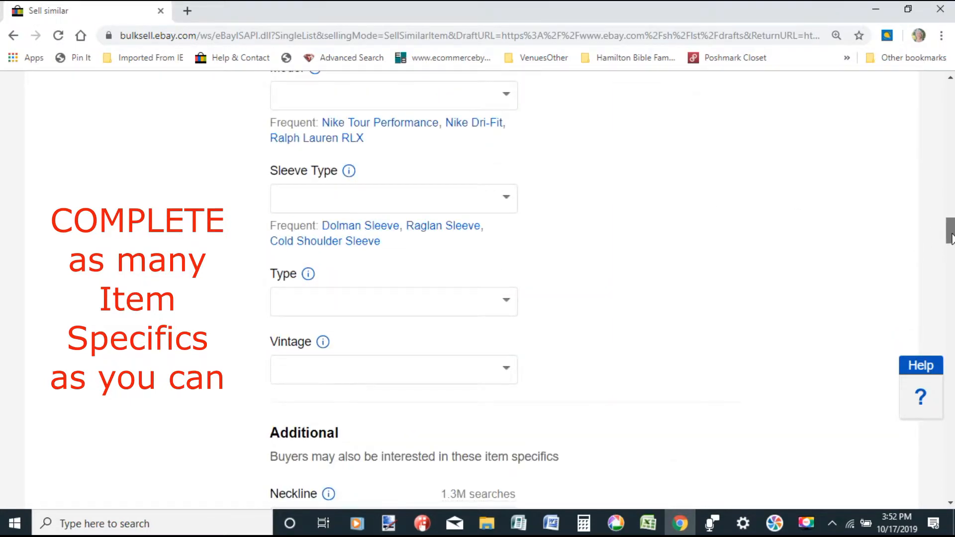
{"action": "left_click_drag", "start_coordinate": [951, 234], "coordinate": [952, 252]}
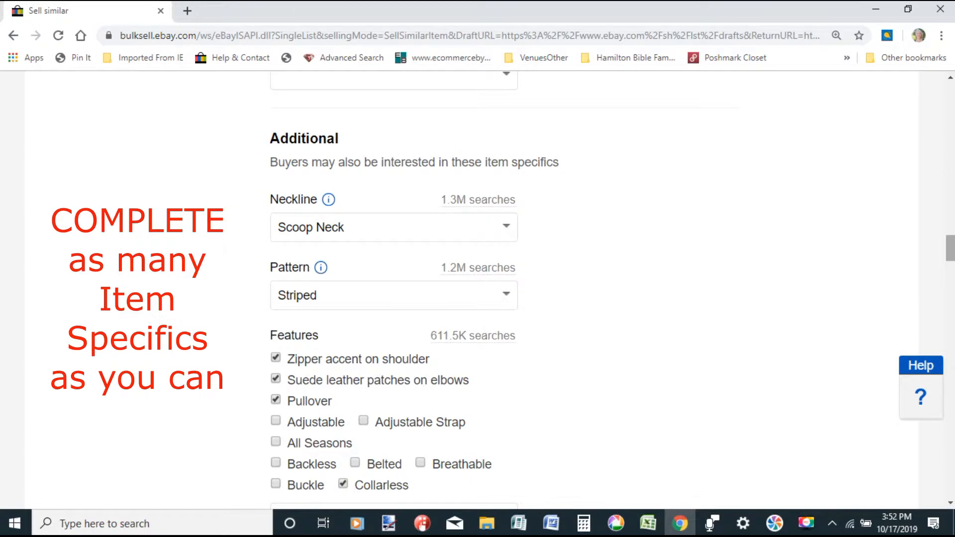
{"action": "scroll", "coordinate": [477, 288], "scroll_direction": "down", "scroll_amount": 4}
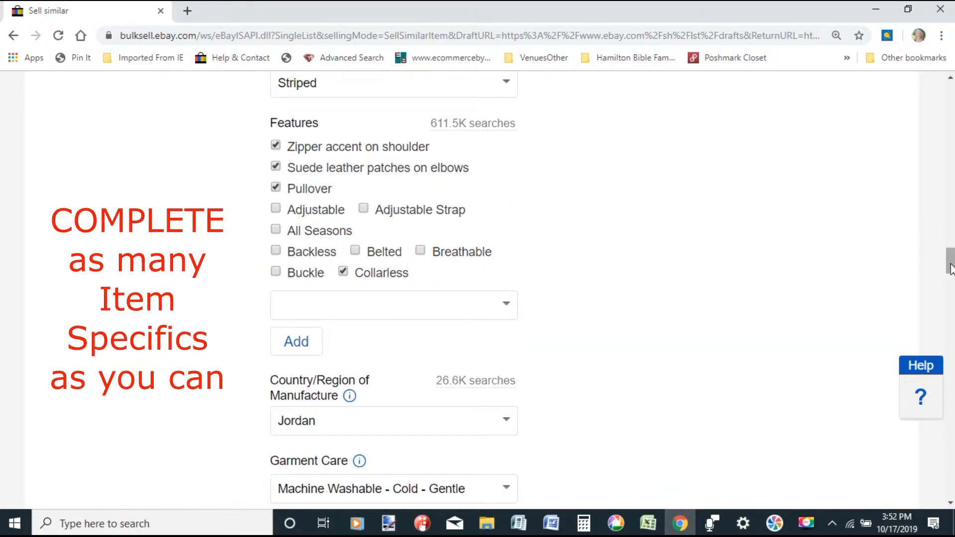
{"action": "left_click_drag", "start_coordinate": [950, 266], "coordinate": [951, 277]}
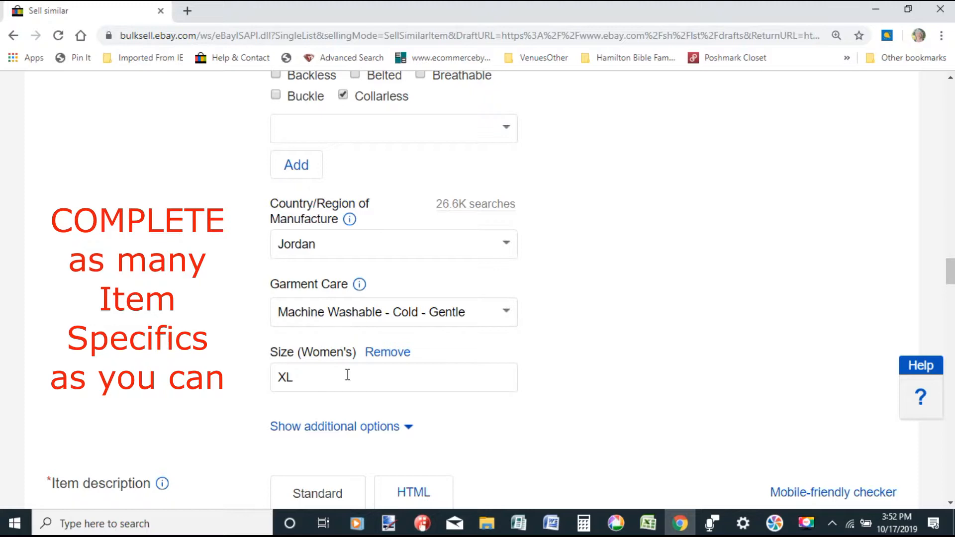
{"action": "left_click", "coordinate": [386, 354]}
{"action": "left_click_drag", "start_coordinate": [951, 274], "coordinate": [951, 183]}
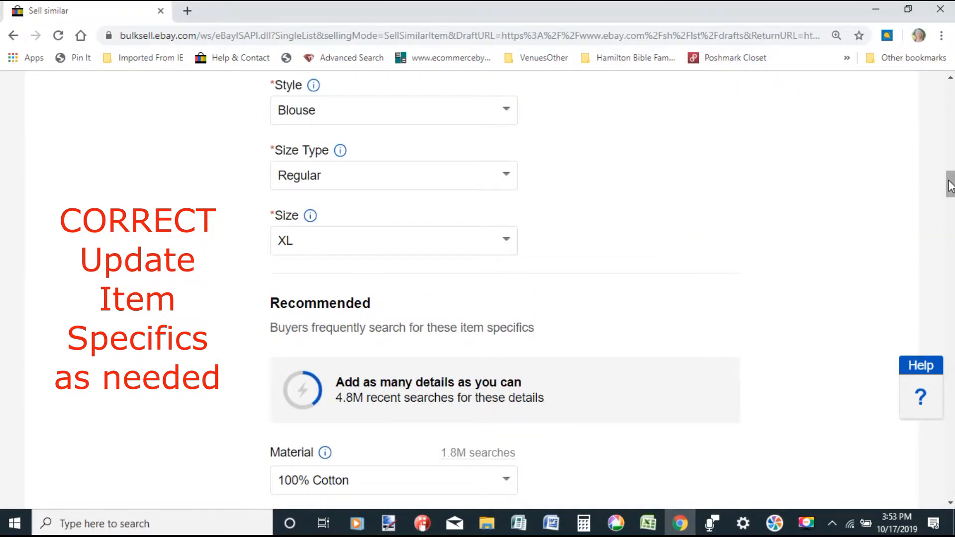
Replace the all-caps brand and "Sz" at the start of the item description's heading line with "Ralph Lauren Jeans Co"
{"action": "left_click_drag", "start_coordinate": [951, 184], "coordinate": [951, 286]}
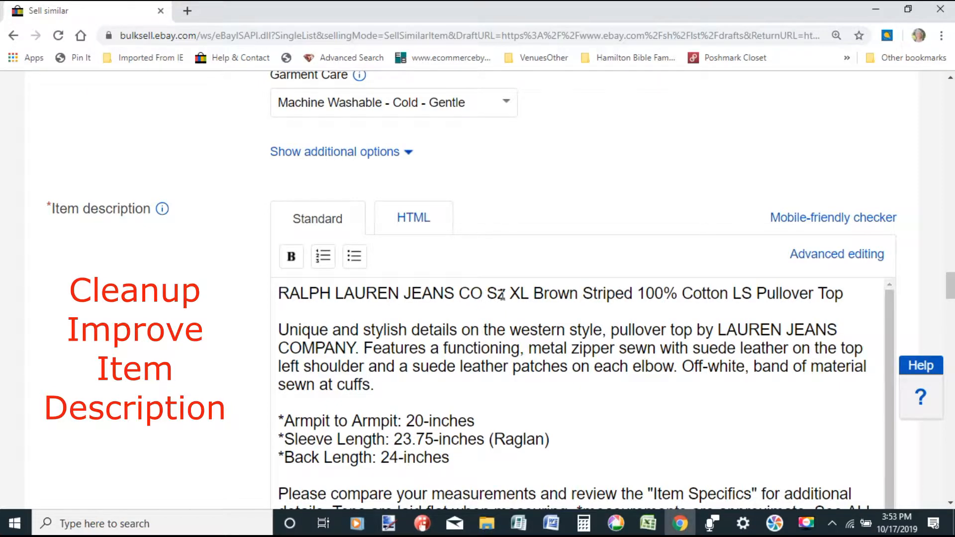
{"action": "left_click_drag", "start_coordinate": [504, 296], "coordinate": [277, 293]}
{"action": "type", "text": "Ralp"}
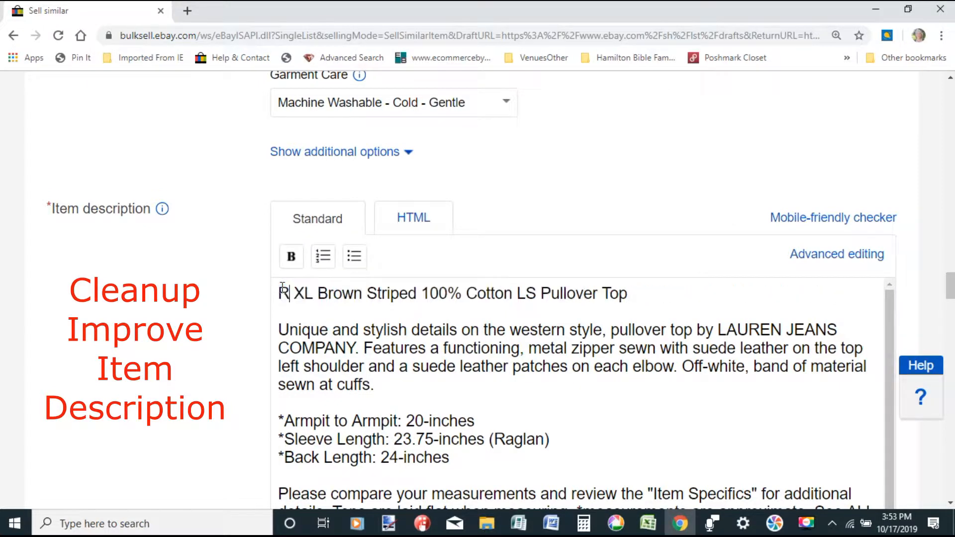
{"action": "type", "text": "h Lauren Jeans "}
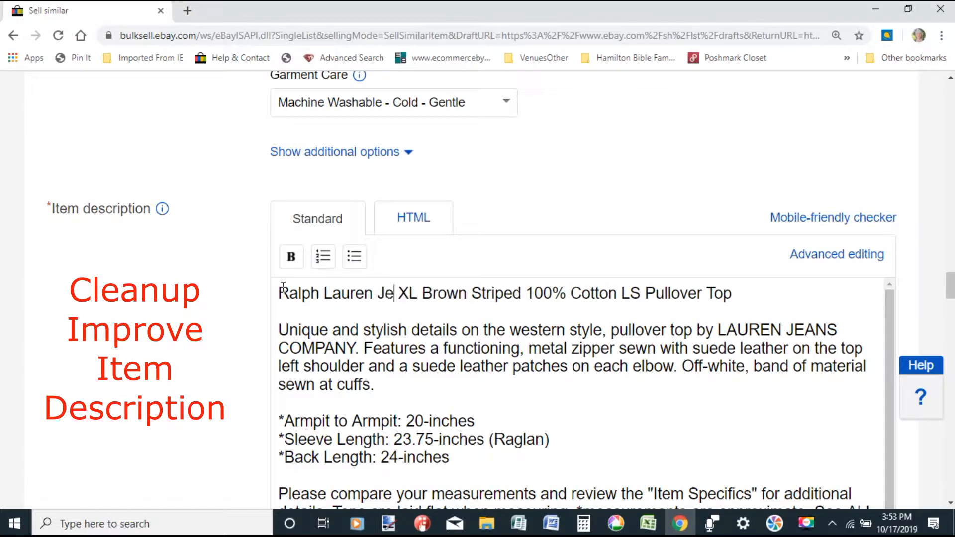
{"action": "type", "text": "Co"}
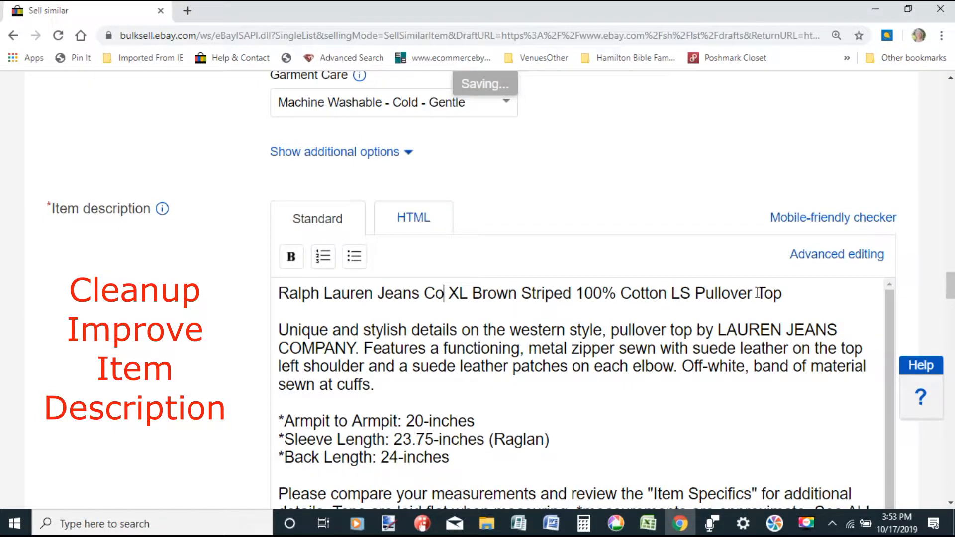
Move the word "Top" from the end of the description's heading line to directly after "XL"
{"action": "left_click_drag", "start_coordinate": [757, 293], "coordinate": [814, 290]}
{"action": "key", "text": "BackSpace"}
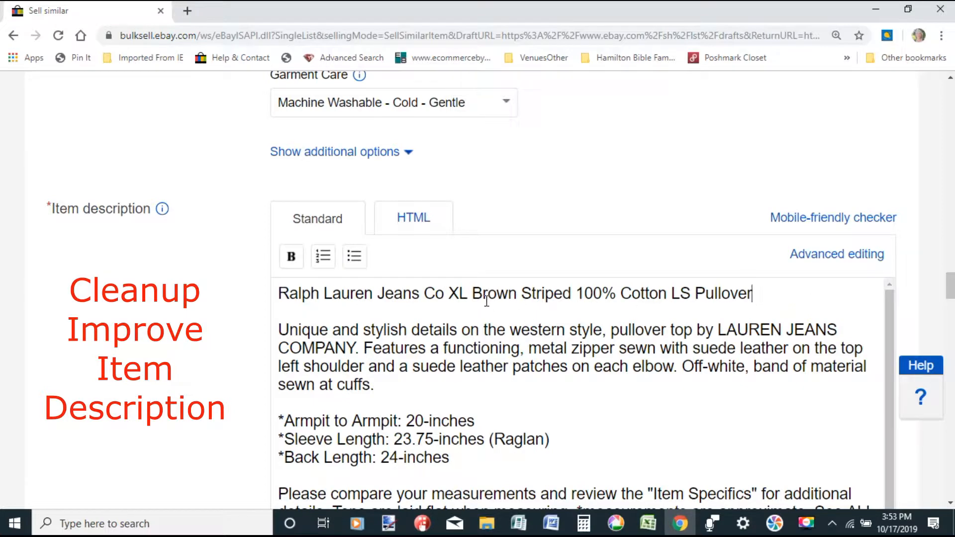
{"action": "left_click", "coordinate": [471, 293]}
{"action": "type", "text": "Top"}
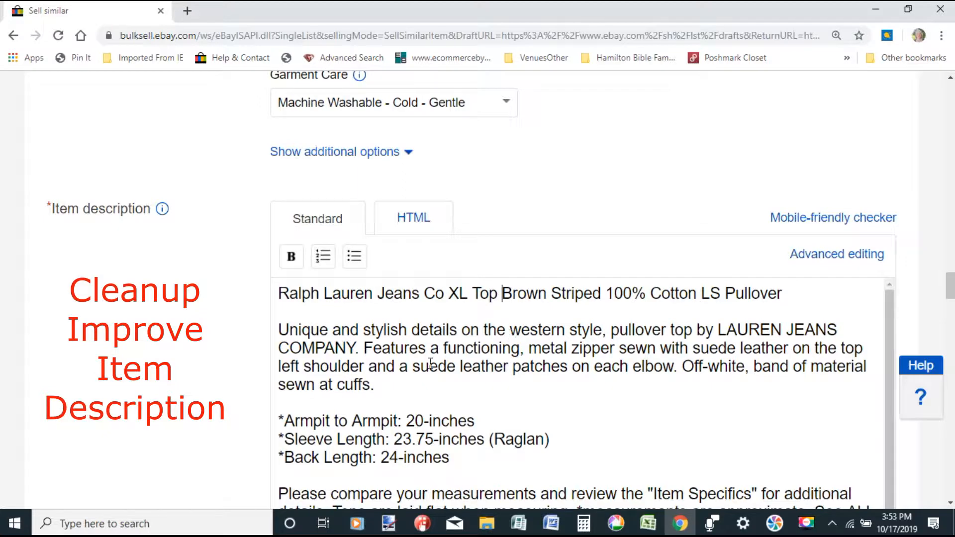
Replace the style details paragraph in the item description with "CONDITION: Very Good, pre-owned, smoke/pet free"
{"action": "scroll", "coordinate": [457, 332], "scroll_direction": "down", "scroll_amount": 1}
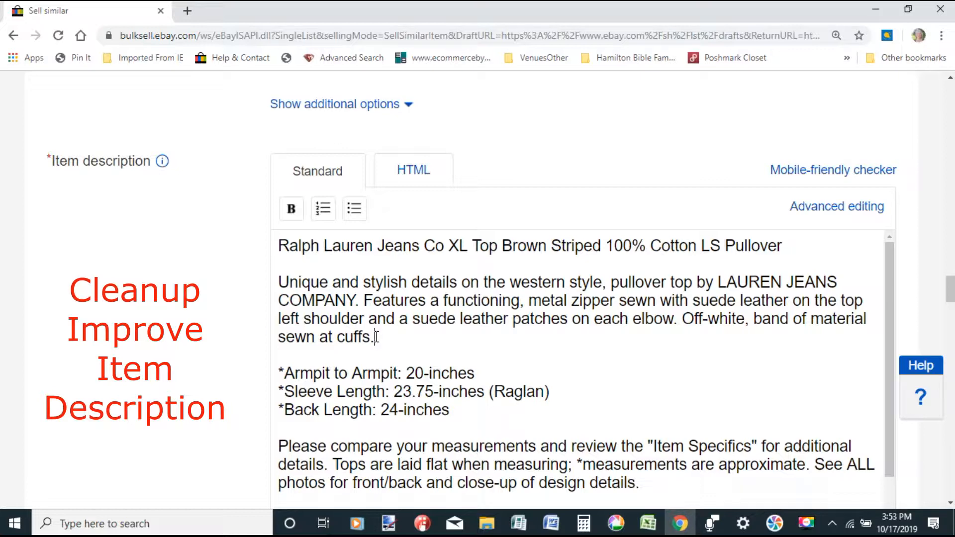
{"action": "left_click_drag", "start_coordinate": [377, 337], "coordinate": [284, 282]}
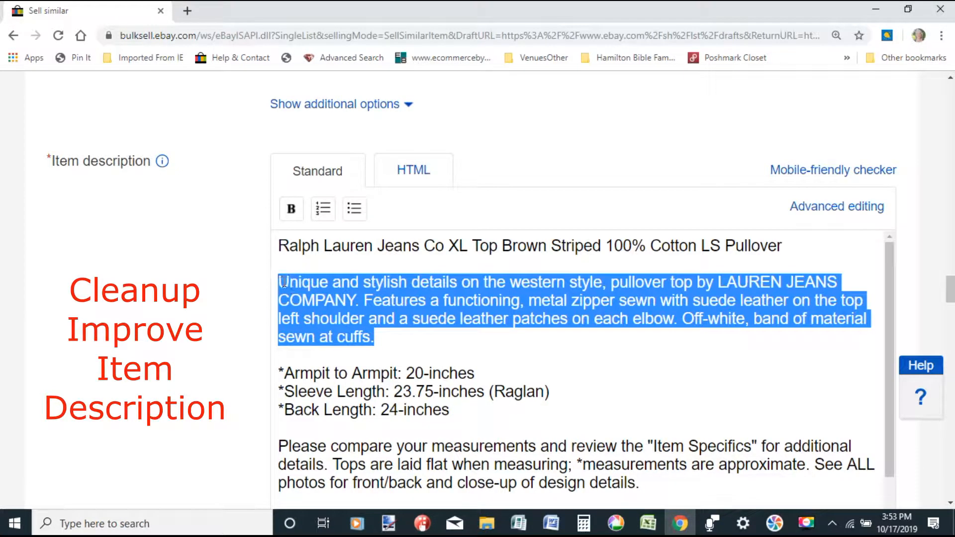
{"action": "key", "text": "BackSpace"}
{"action": "type", "text": "CONDITION:"}
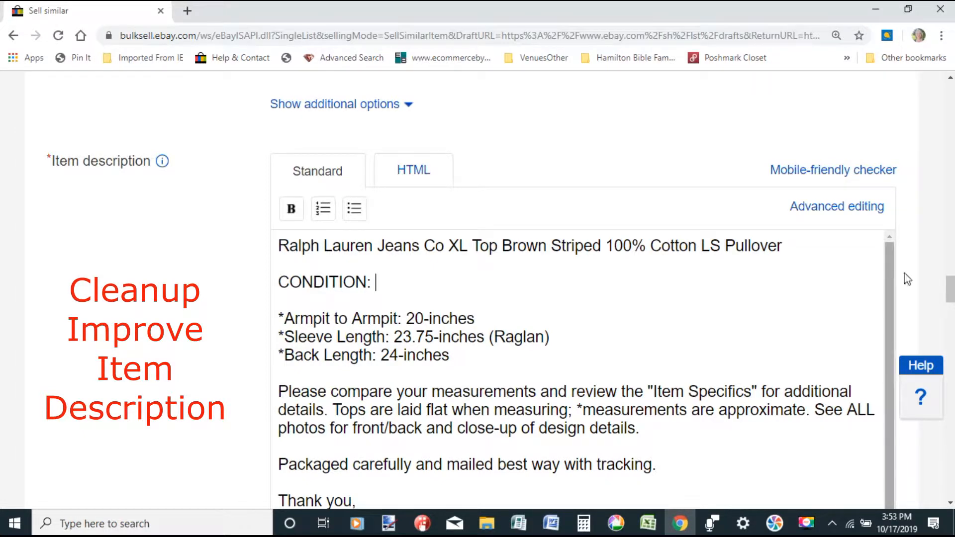
{"action": "mouse_move", "coordinate": [950, 289]}
{"action": "left_mouse_down"}
{"action": "mouse_move", "coordinate": [950, 132]}
{"action": "mouse_move", "coordinate": [951, 289]}
{"action": "left_mouse_up"}
{"action": "left_click", "coordinate": [431, 247]}
{"action": "type", "text": "Very Good, pre"}
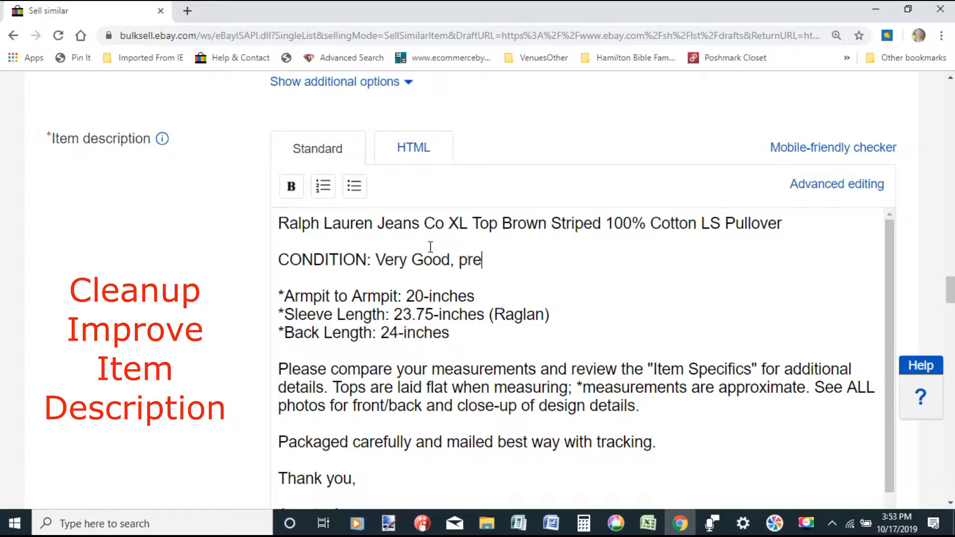
{"action": "type", "text": "-owned, smo"}
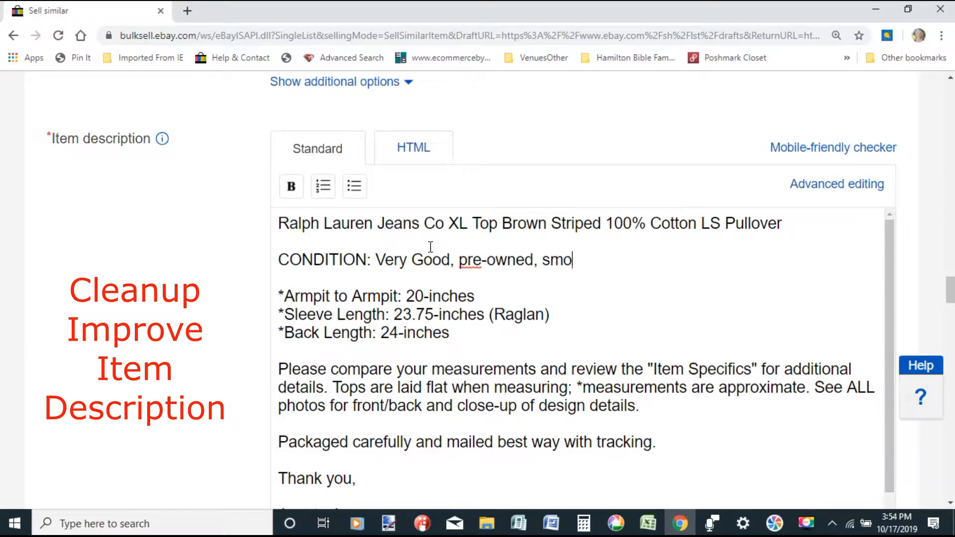
{"action": "type", "text": "ke/pet free"}
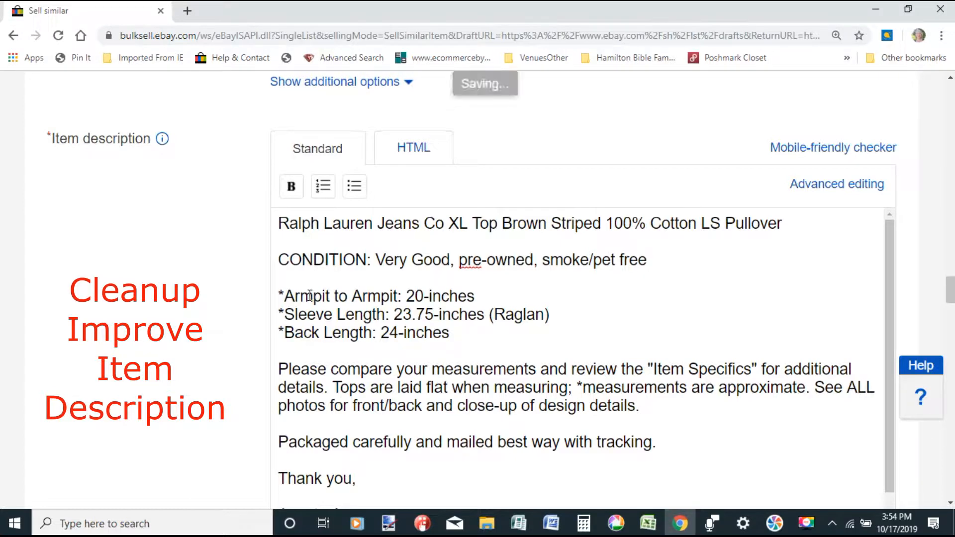
Add the separate line "Approx. Measurements (laid flat):" between the condition line and the measurements
{"action": "key", "text": "Return"}
{"action": "key", "text": "Return"}
{"action": "type", "text": "Aprp"}
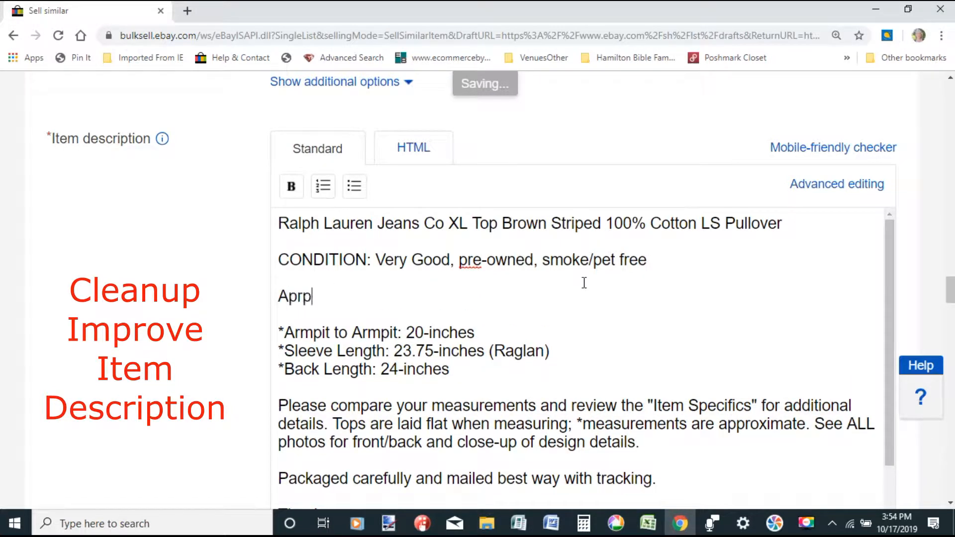
{"action": "key", "text": "BackSpace"}
{"action": "key", "text": "BackSpace"}
{"action": "type", "text": "prox. Measurements:"}
{"action": "key", "text": "BackSpace"}
{"action": "type", "text": "(Laid"}
{"action": "key", "text": "BackSpace"}
{"action": "key", "text": "BackSpace"}
{"action": "key", "text": "BackSpace"}
{"action": "key", "text": "BackSpace"}
{"action": "key", "text": "BackSpace"}
{"action": "type", "text": "(laid flat):"}
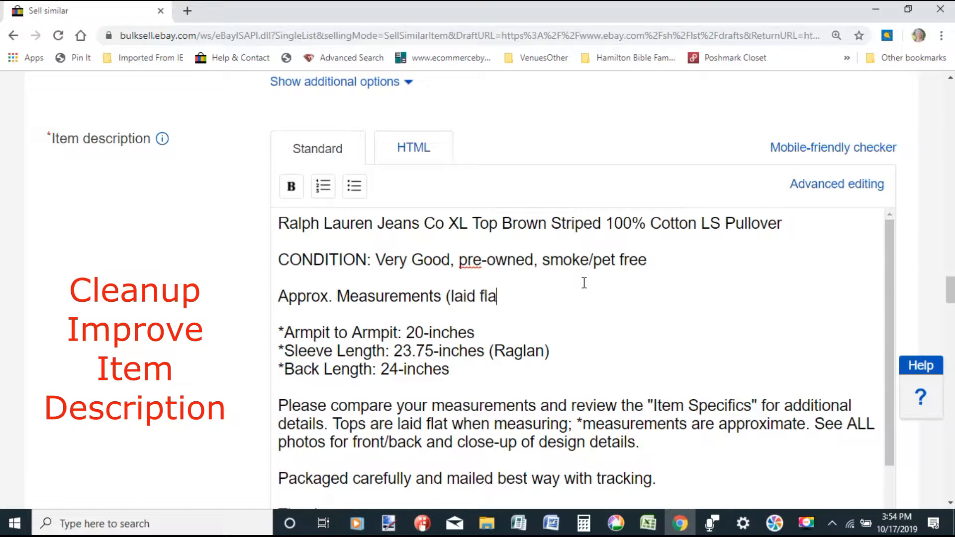
Remove the asterisk from the Armpit to Armpit line and shorten its measurement to "20-in"
{"action": "left_click", "coordinate": [285, 332]}
{"action": "key", "text": "BackSpace"}
{"action": "left_click", "coordinate": [485, 333]}
{"action": "key", "text": "BackSpace"}
{"action": "key", "text": "BackSpace"}
{"action": "key", "text": "BackSpace"}
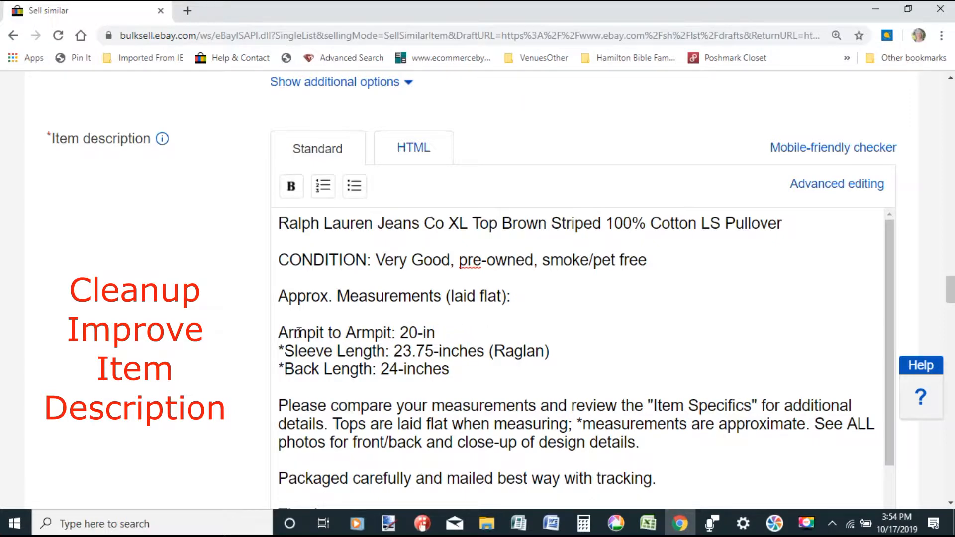
Remove the asterisk from the Sleeve Length line and shorten its measurement to "23.75-in"
{"action": "left_click", "coordinate": [284, 351]}
{"action": "key", "text": "BackSpace"}
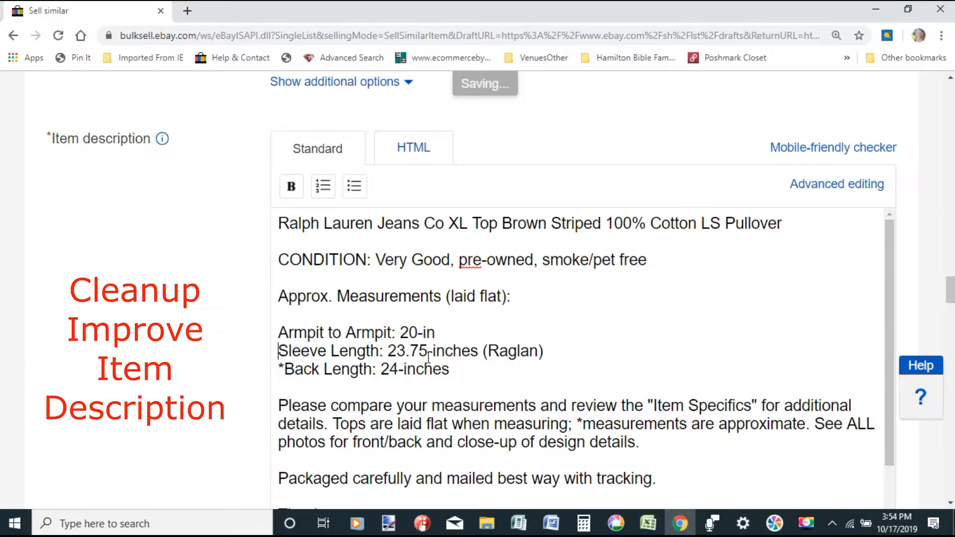
{"action": "left_click", "coordinate": [476, 352]}
{"action": "key", "text": "BackSpace"}
{"action": "key", "text": "BackSpace"}
{"action": "key", "text": "BackSpace"}
{"action": "key", "text": "BackSpace"}
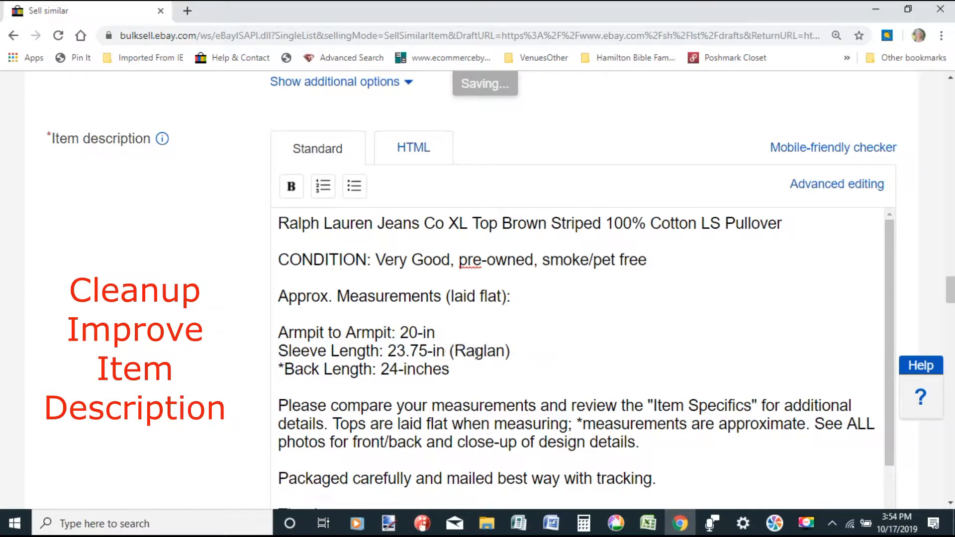
Check the sleeve style in the listing photos and delete the "(Raglan)" note from the Sleeve Length line
{"action": "scroll", "coordinate": [477, 294], "scroll_direction": "up", "scroll_amount": 20}
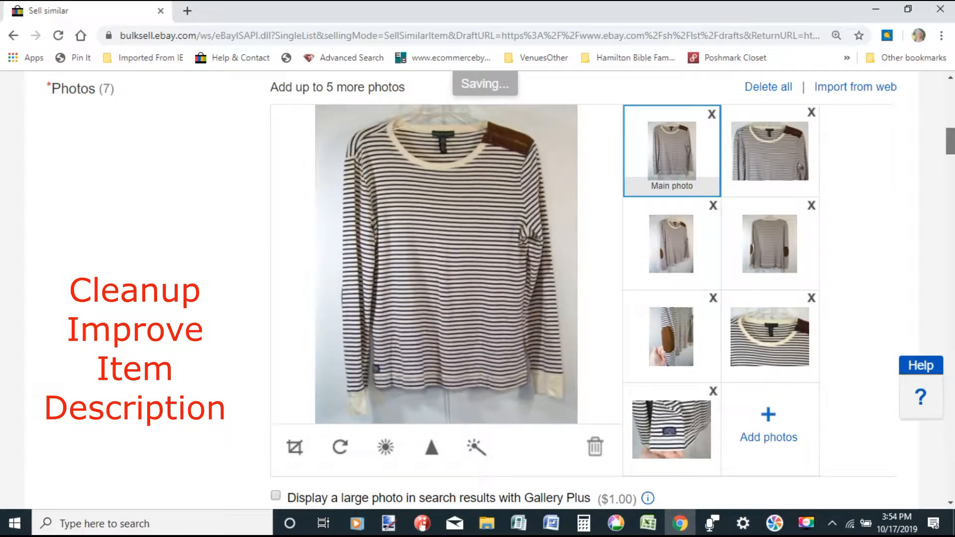
{"action": "scroll", "coordinate": [477, 293], "scroll_direction": "down", "scroll_amount": 20}
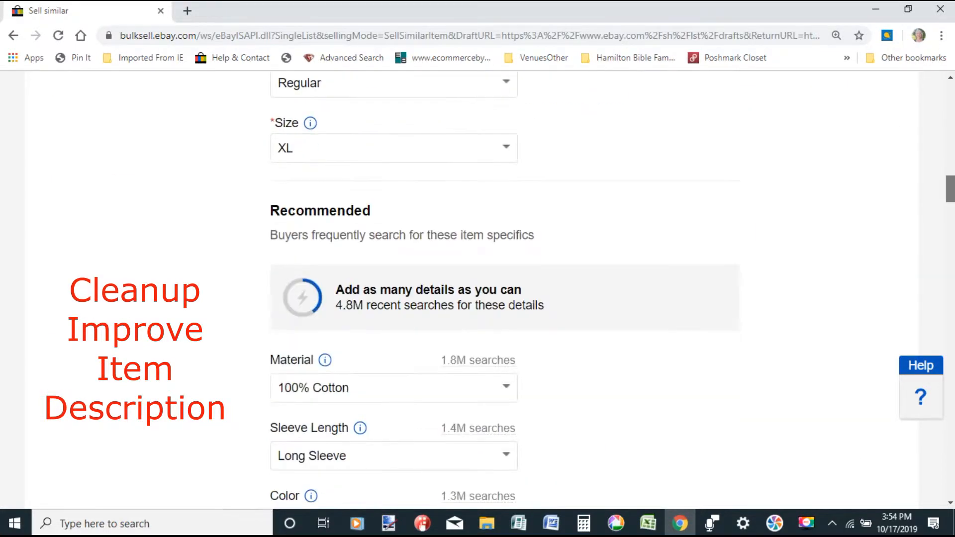
{"action": "scroll", "coordinate": [478, 293], "scroll_direction": "down", "scroll_amount": 20}
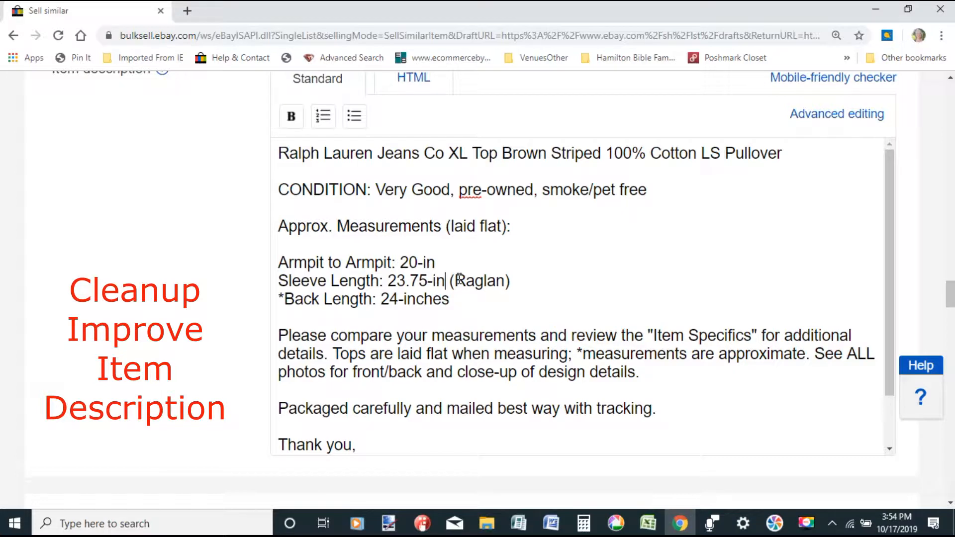
{"action": "left_click_drag", "start_coordinate": [449, 281], "coordinate": [549, 284]}
{"action": "key", "text": "BackSpace"}
{"action": "key", "text": "BackSpace"}
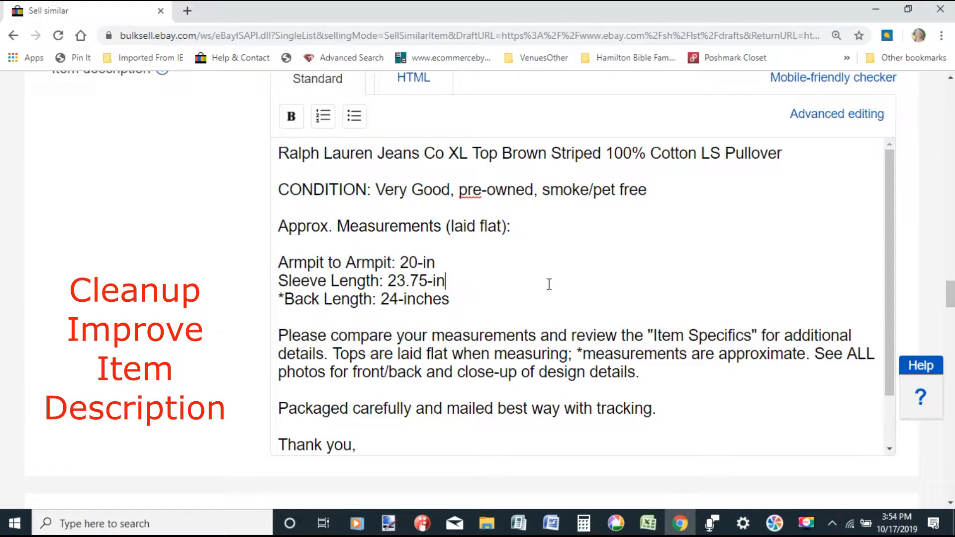
Remove the asterisk from the Back Length line and shorten its measurement to "24-in"
{"action": "mouse_move", "coordinate": [953, 300]}
{"action": "left_mouse_down"}
{"action": "mouse_move", "coordinate": [948, 194]}
{"action": "mouse_move", "coordinate": [950, 301]}
{"action": "left_mouse_up"}
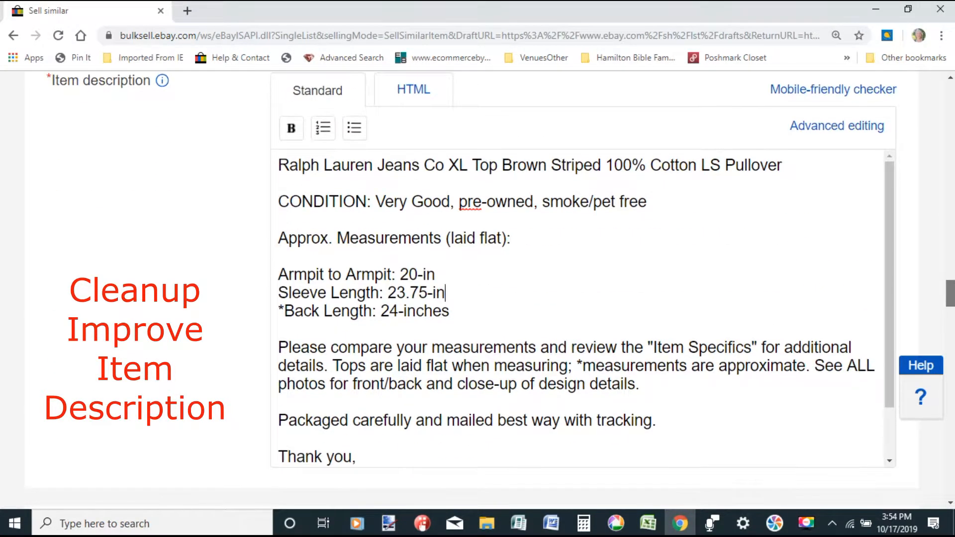
{"action": "left_click", "coordinate": [285, 311]}
{"action": "key", "text": "BackSpace"}
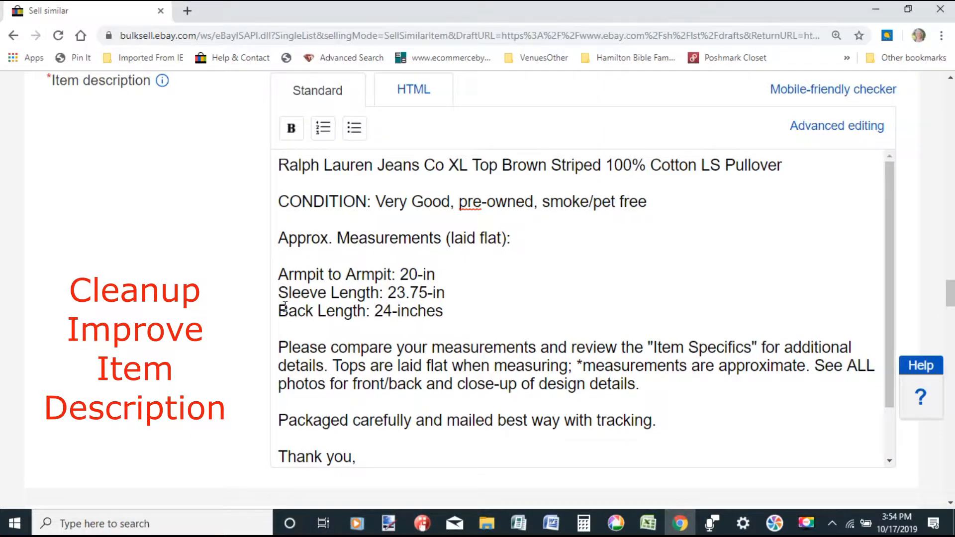
{"action": "left_click", "coordinate": [445, 313]}
{"action": "key", "text": "BackSpace"}
{"action": "key", "text": "BackSpace"}
{"action": "key", "text": "BackSpace"}
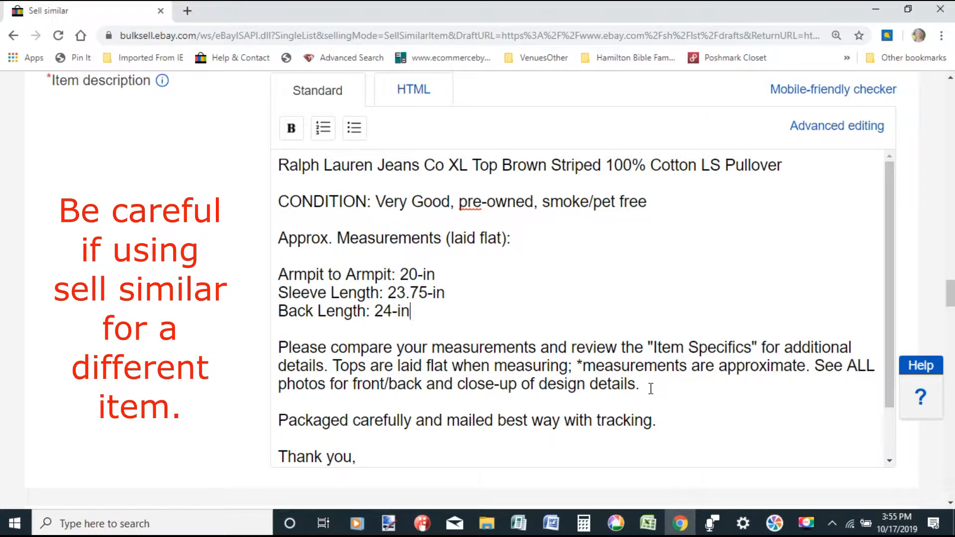
Delete the paragraph beginning "Please compare your measurements" from the description, along with its leftover blank lines
{"action": "left_click_drag", "start_coordinate": [646, 384], "coordinate": [282, 348]}
{"action": "key", "text": "Delete"}
{"action": "key", "text": "Delete"}
{"action": "key", "text": "Delete"}
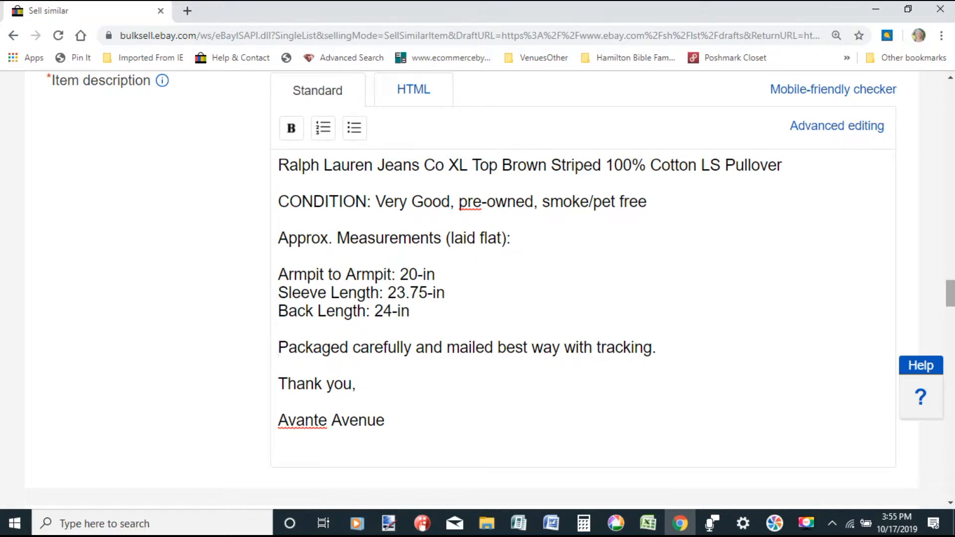
Set the Buy It Now price to 14.40
{"action": "left_click_drag", "start_coordinate": [951, 300], "coordinate": [951, 333]}
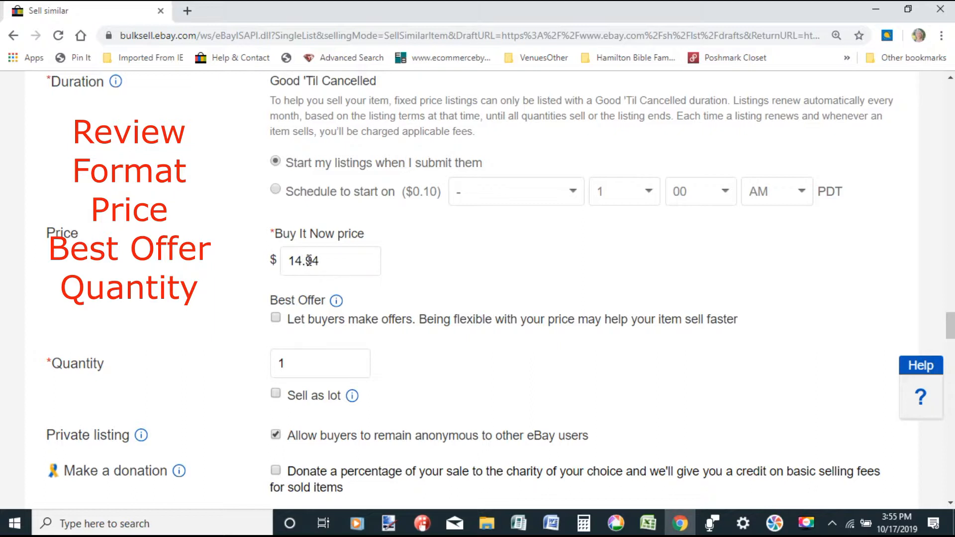
{"action": "left_click_drag", "start_coordinate": [308, 260], "coordinate": [334, 261]}
{"action": "type", "text": "4"}
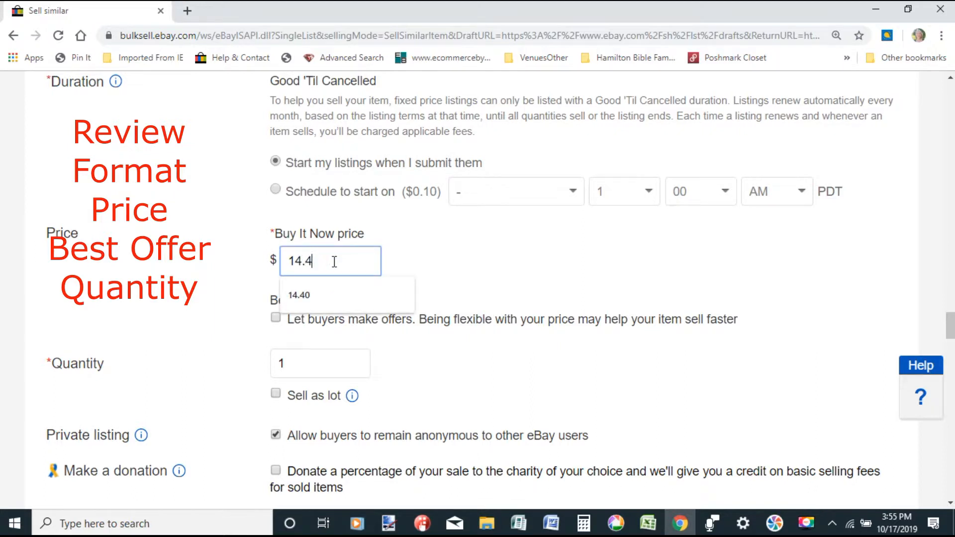
{"action": "type", "text": "0"}
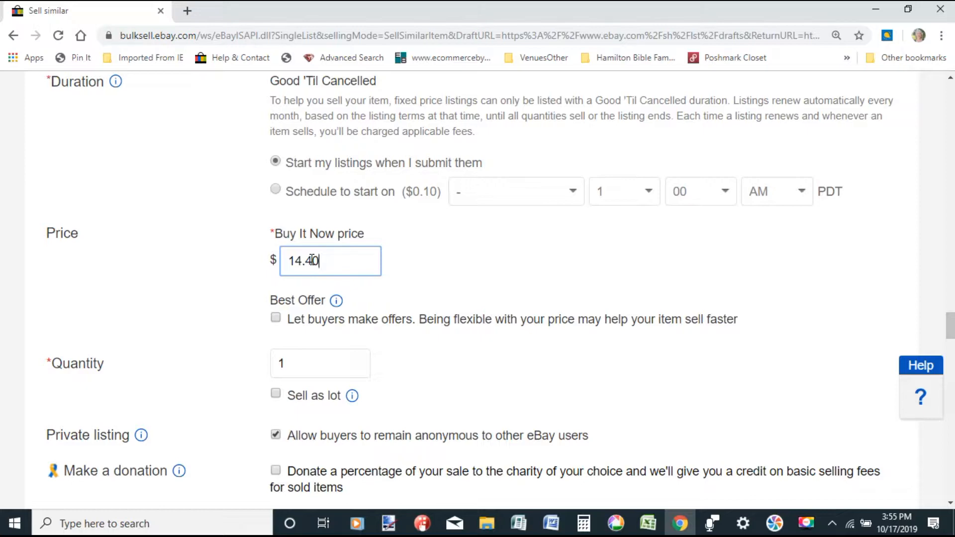
Replace the month in the custom label so it reads "April Renew Oct 2019"
{"action": "left_click_drag", "start_coordinate": [950, 325], "coordinate": [950, 106]}
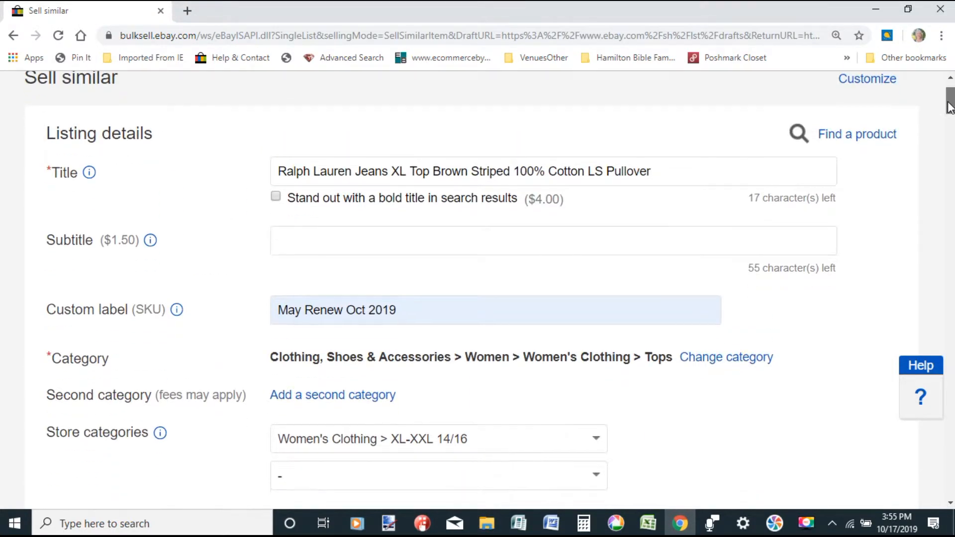
{"action": "double_click", "coordinate": [297, 310]}
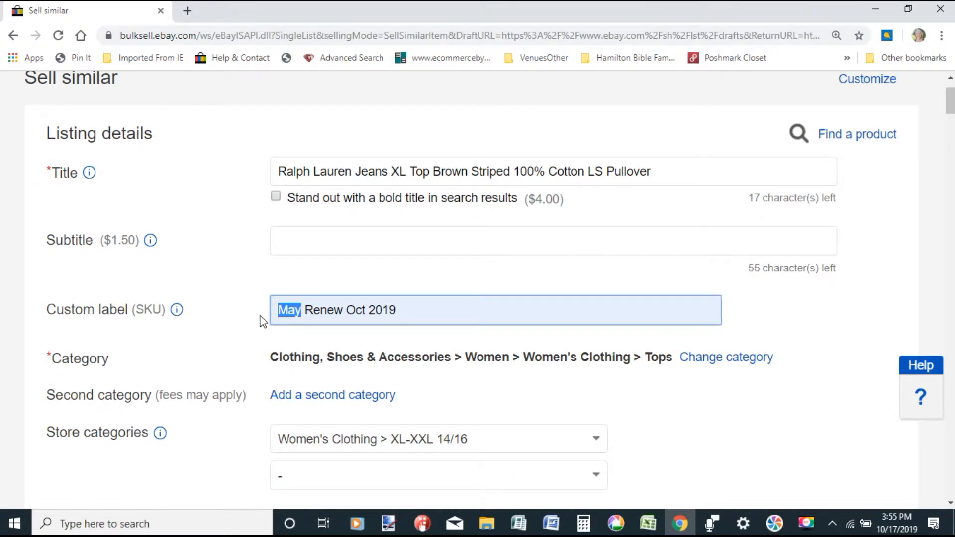
{"action": "type", "text": "April"}
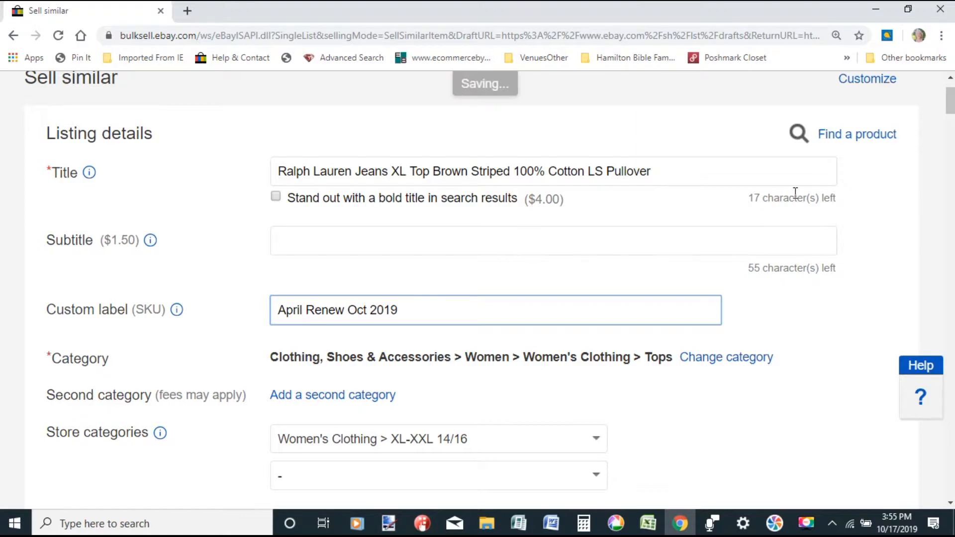
Enable Best Offer so that buyers can make offers on the top
{"action": "scroll", "coordinate": [796, 193], "scroll_direction": "down", "scroll_amount": 20}
{"action": "scroll", "coordinate": [612, 288], "scroll_direction": "down", "scroll_amount": 15}
{"action": "scroll", "coordinate": [650, 299], "scroll_direction": "down", "scroll_amount": 9}
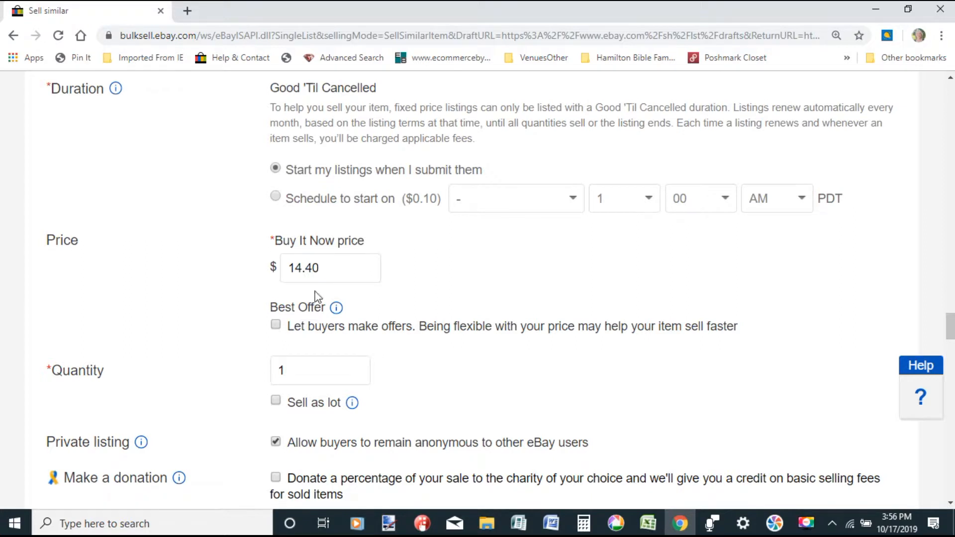
{"action": "left_click", "coordinate": [275, 325]}
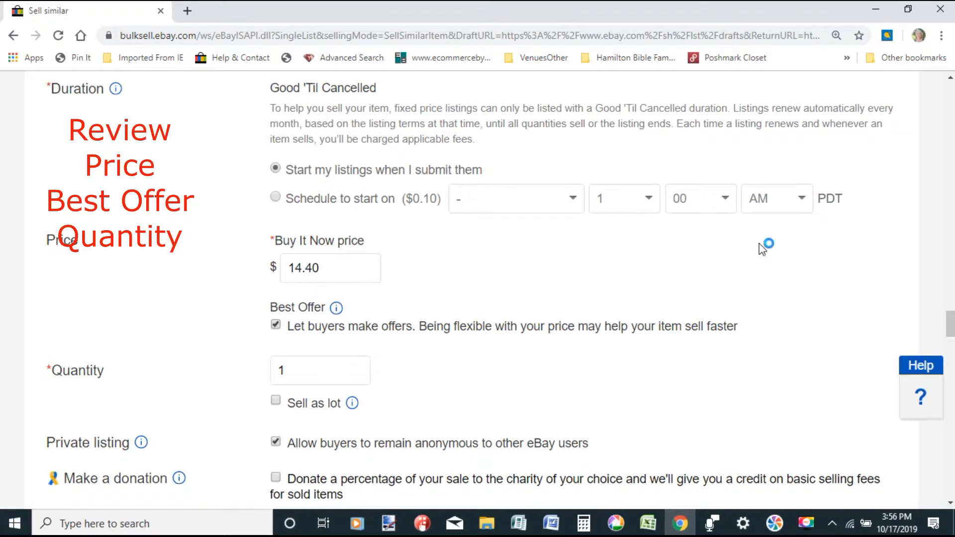
{"action": "scroll", "coordinate": [577, 188], "scroll_direction": "down", "scroll_amount": 2}
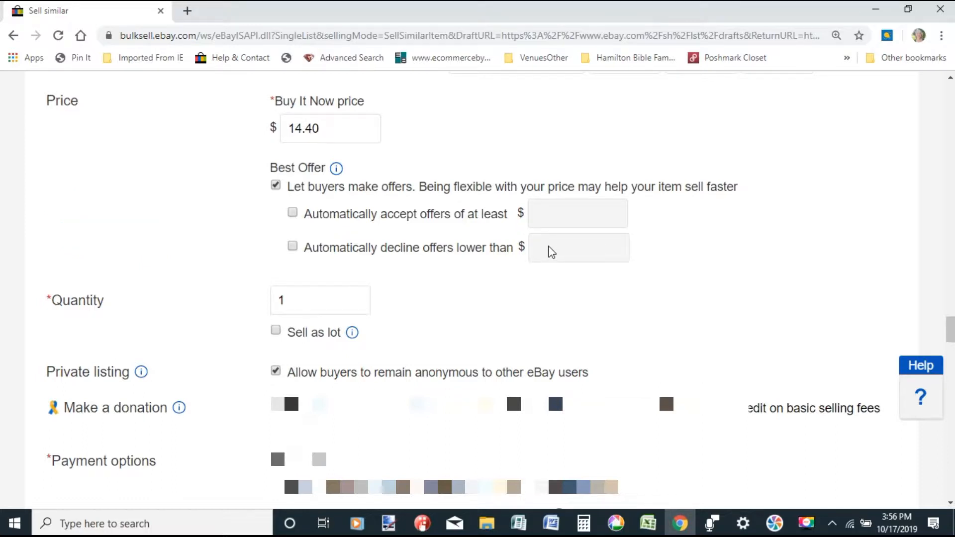
Set the domestic USPS First Class Package shipping cost to 5.25 and turn off the rate table for international shipping
{"action": "scroll", "coordinate": [757, 241], "scroll_direction": "down", "scroll_amount": 3}
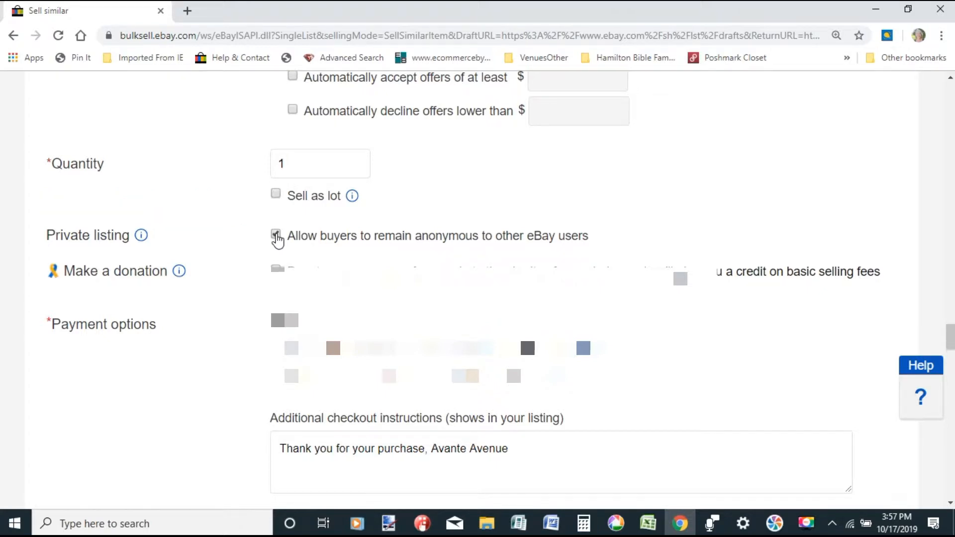
{"action": "left_click_drag", "start_coordinate": [950, 336], "coordinate": [950, 357]}
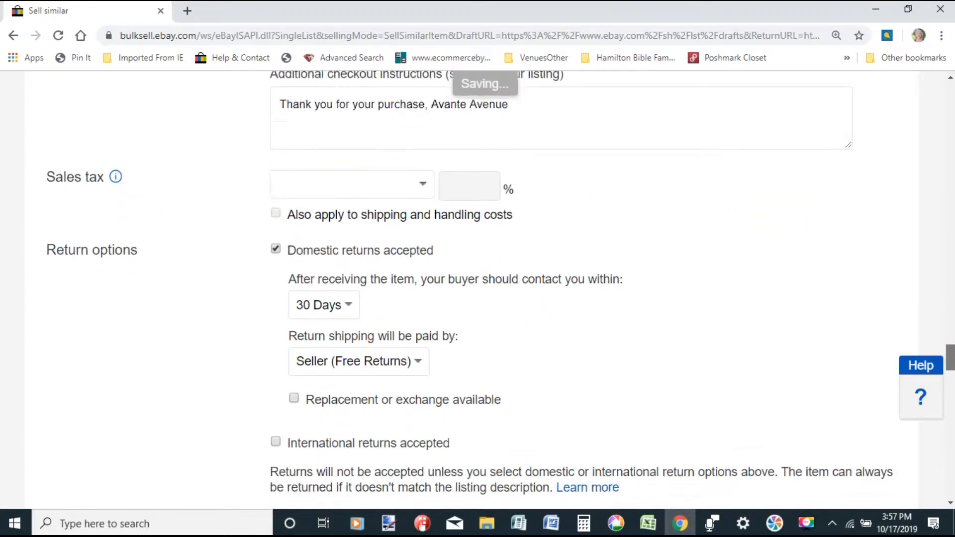
{"action": "scroll", "coordinate": [496, 287], "scroll_direction": "down", "scroll_amount": 2}
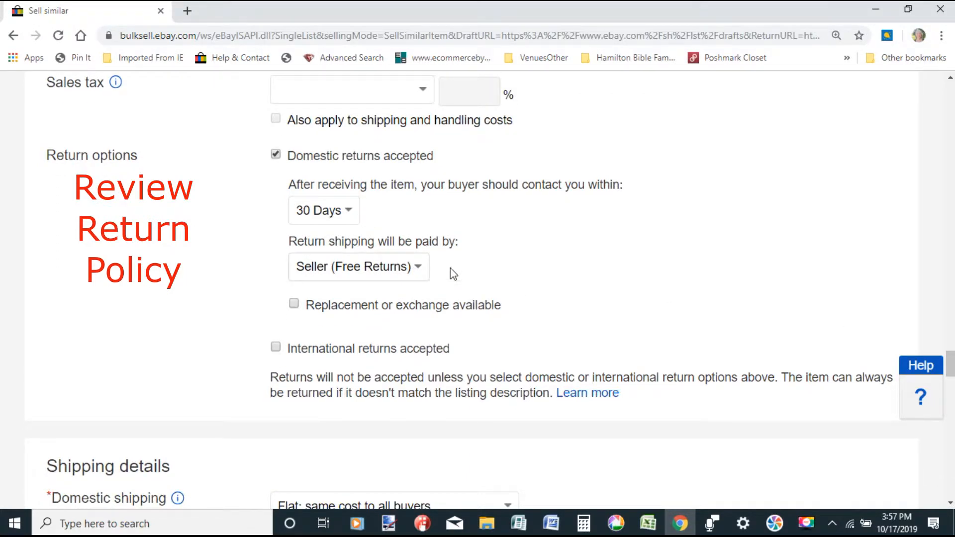
{"action": "left_click_drag", "start_coordinate": [950, 366], "coordinate": [951, 390]}
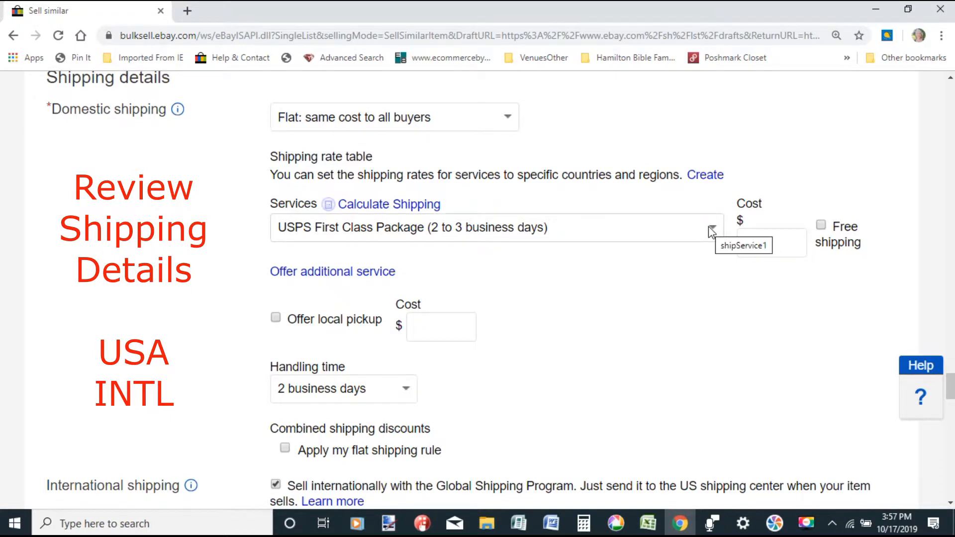
{"action": "left_click_drag", "start_coordinate": [778, 246], "coordinate": [702, 254]}
{"action": "type", "text": "5.25"}
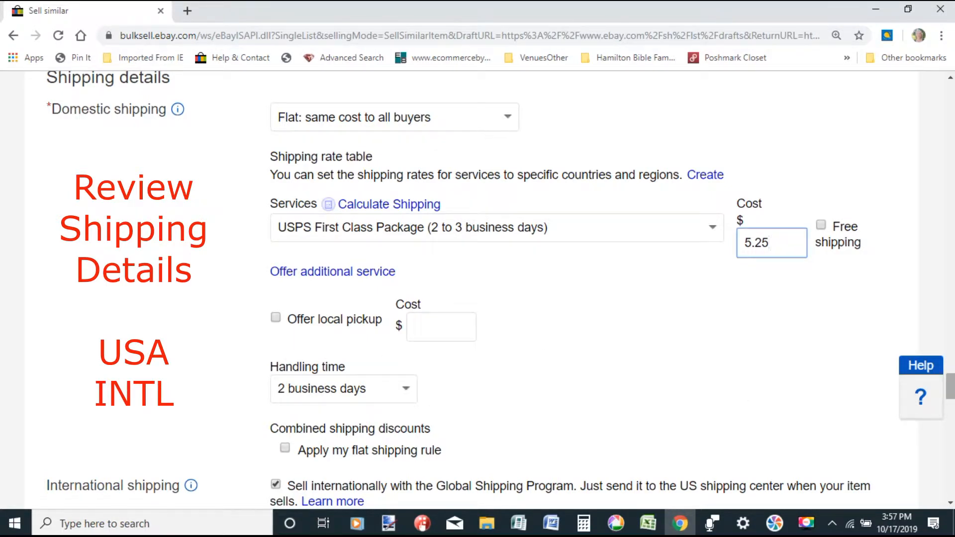
{"action": "scroll", "coordinate": [497, 288], "scroll_direction": "down", "scroll_amount": 7}
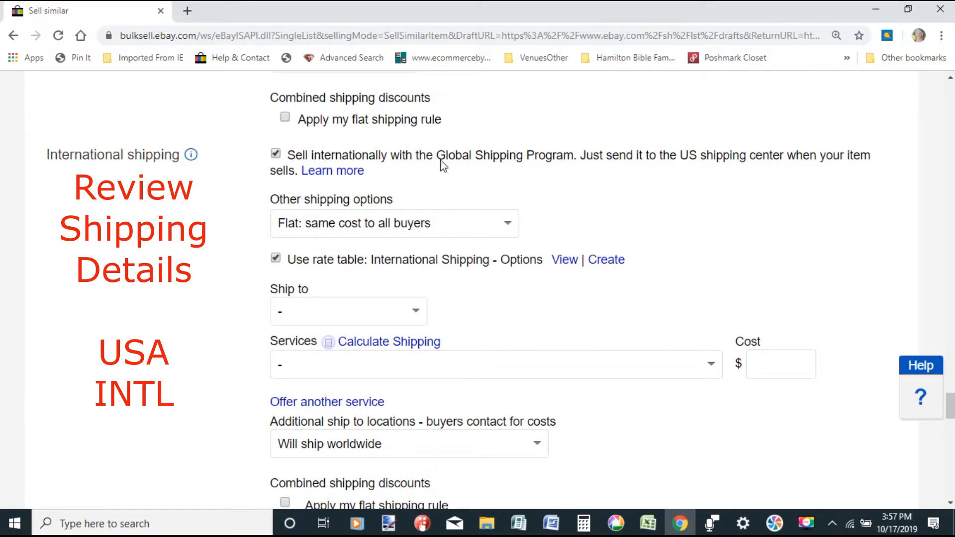
{"action": "left_click", "coordinate": [276, 259]}
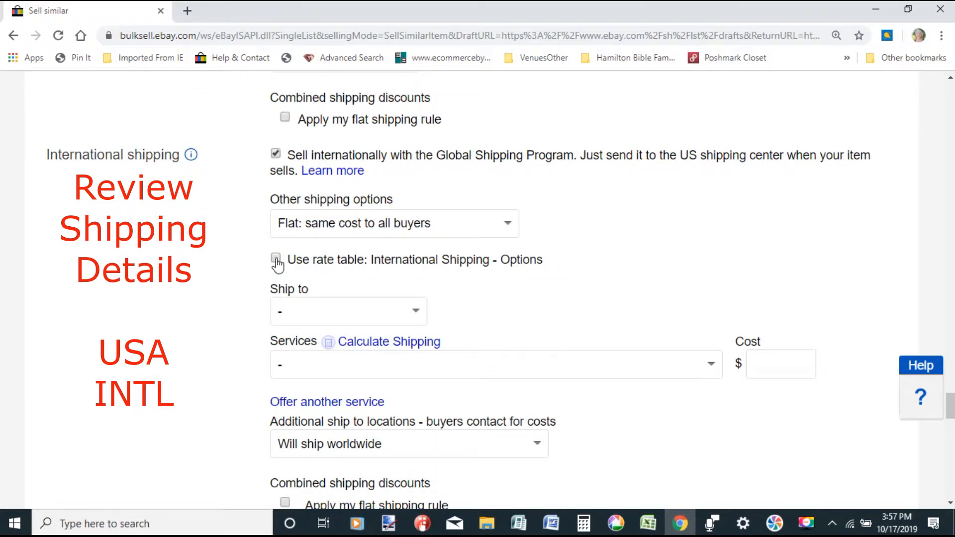
Preview the revised listing down to its description, and list the item for sale without creating another from it
{"action": "left_click_drag", "start_coordinate": [952, 403], "coordinate": [952, 481]}
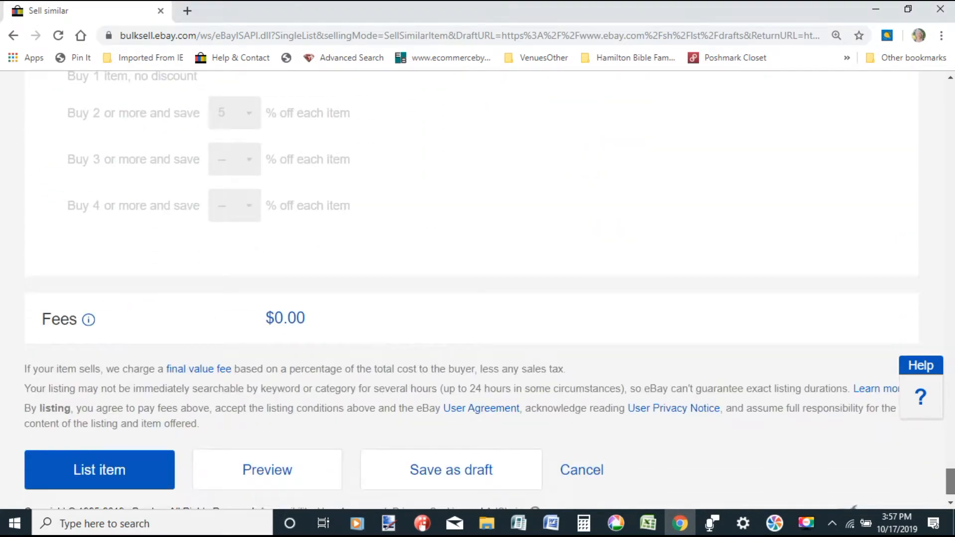
{"action": "left_click", "coordinate": [284, 480]}
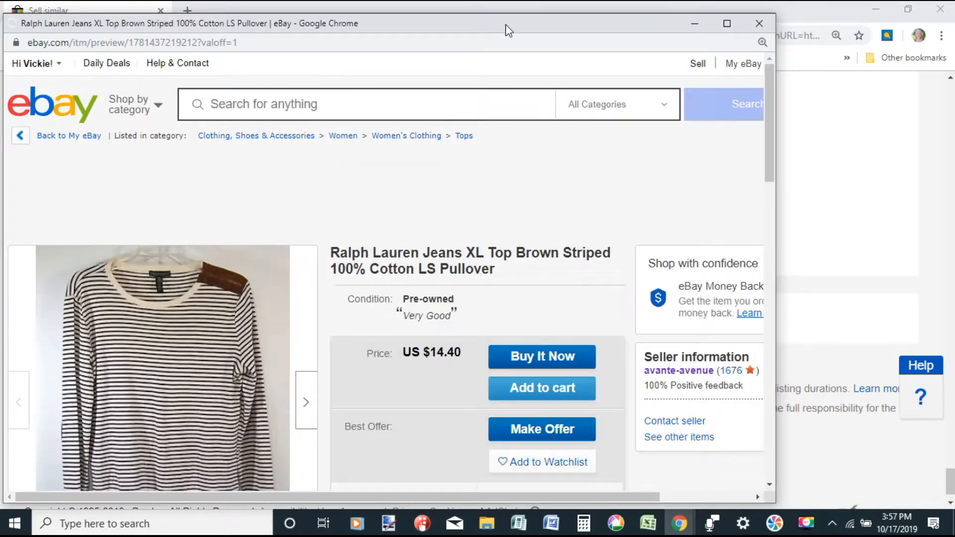
{"action": "left_click_drag", "start_coordinate": [507, 30], "coordinate": [545, 26]}
{"action": "left_click_drag", "start_coordinate": [807, 144], "coordinate": [808, 343]}
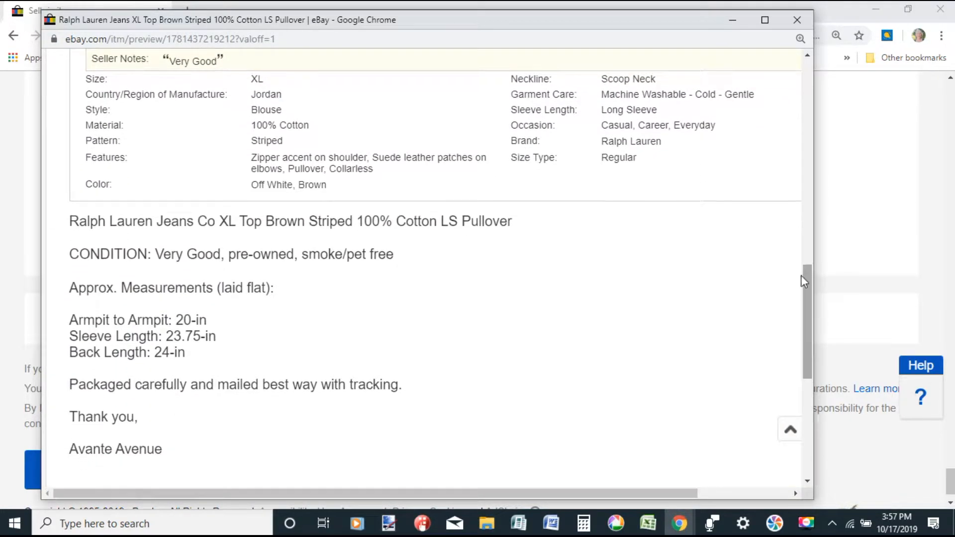
{"action": "left_click", "coordinate": [797, 21]}
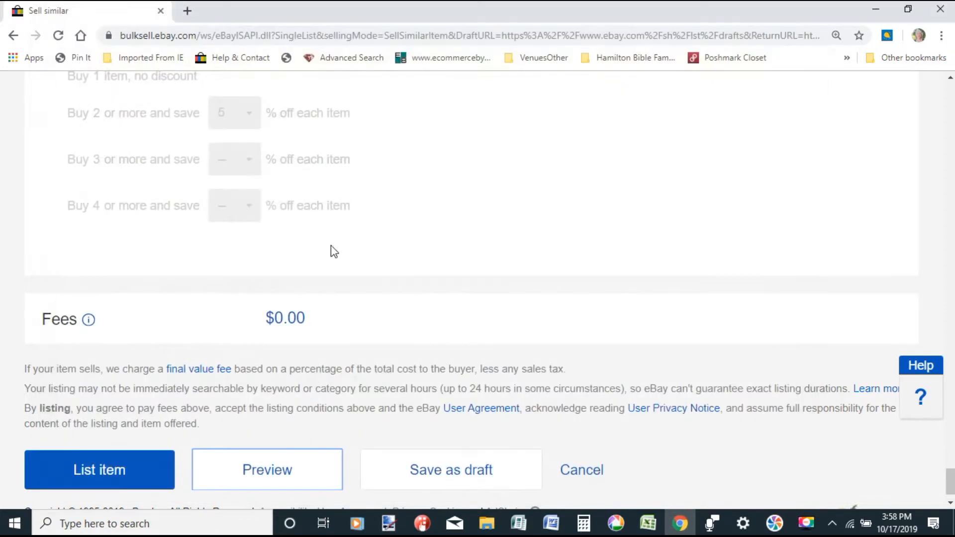
{"action": "left_click", "coordinate": [141, 471]}
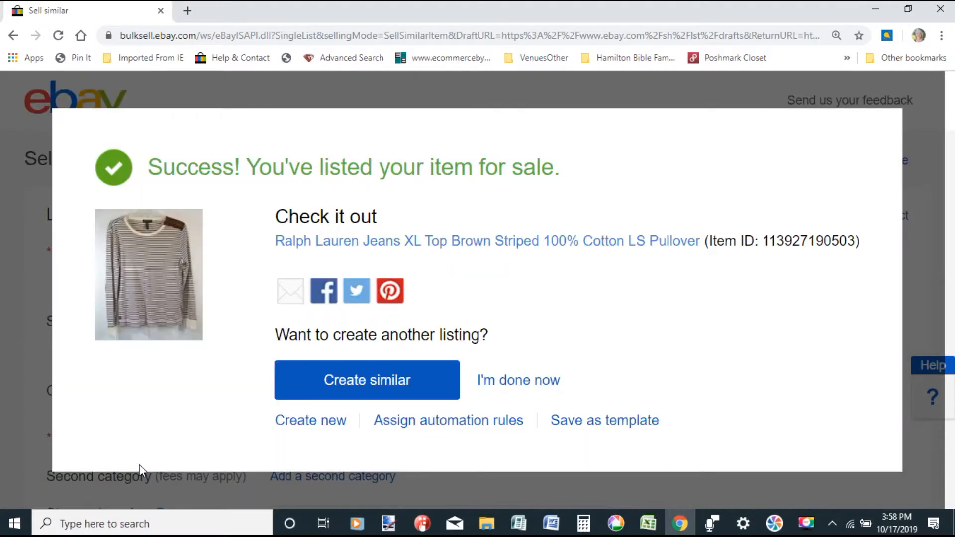
{"action": "left_click", "coordinate": [507, 383]}
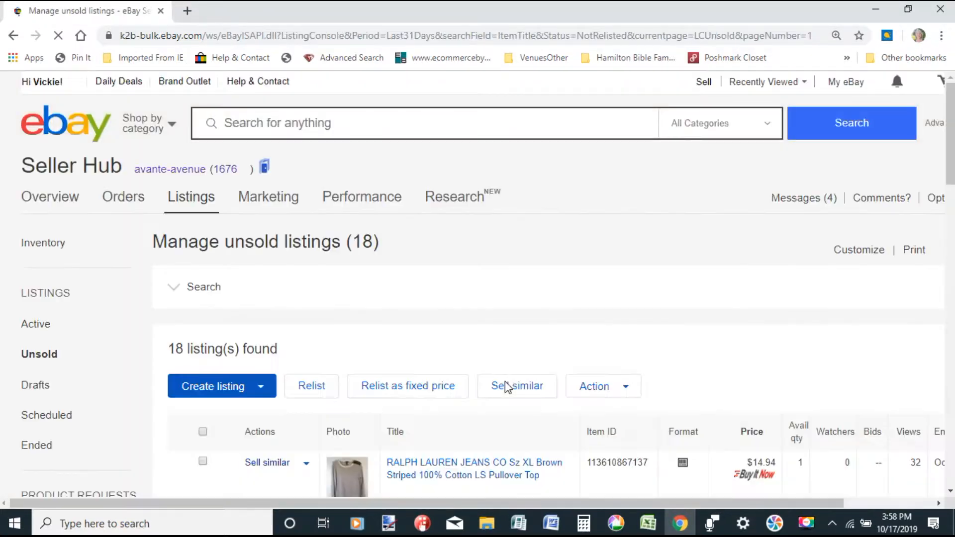
Start a Sell similar listing from the unsold D & Co Denim & Co size XS grey pink geometric top
{"action": "scroll", "coordinate": [350, 383], "scroll_direction": "down", "scroll_amount": 2}
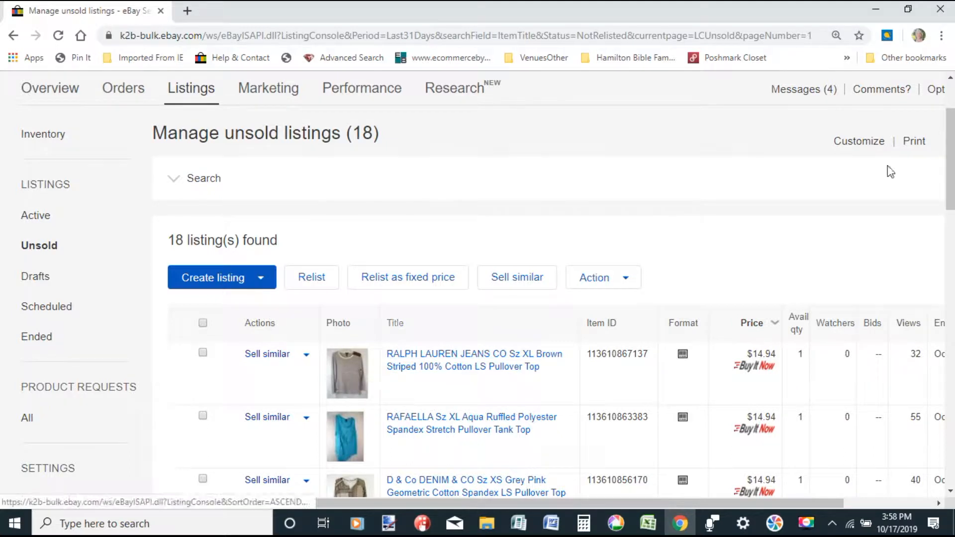
{"action": "left_click_drag", "start_coordinate": [951, 161], "coordinate": [951, 200]}
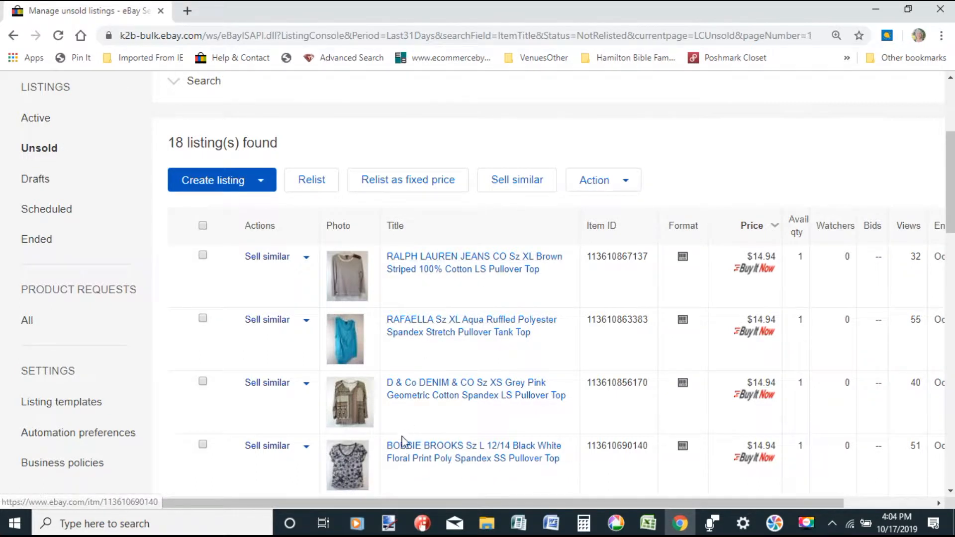
{"action": "left_click", "coordinate": [269, 383]}
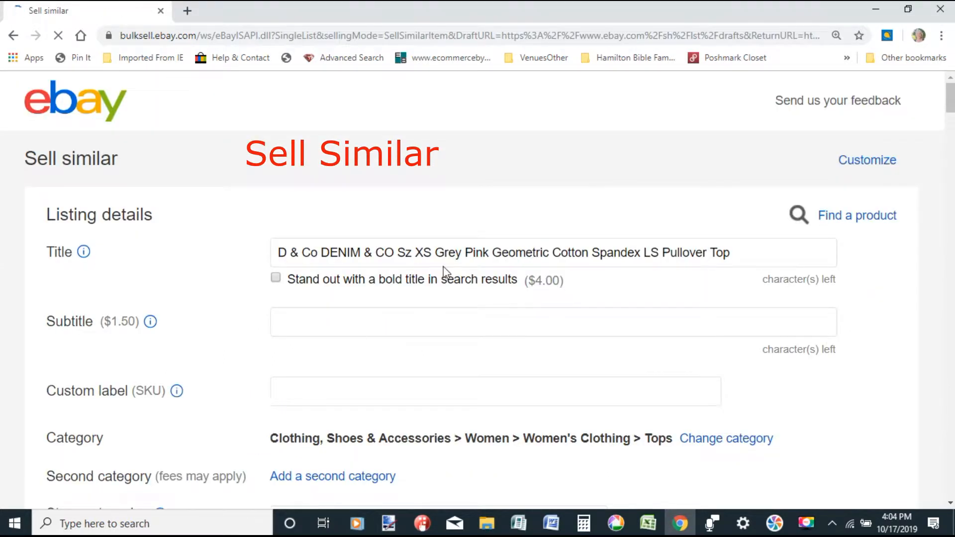
Rewrite the beginning of the title as "Denim & Co XS", dropping the duplicated brand wording and "Sz"
{"action": "left_click_drag", "start_coordinate": [361, 253], "coordinate": [199, 273]}
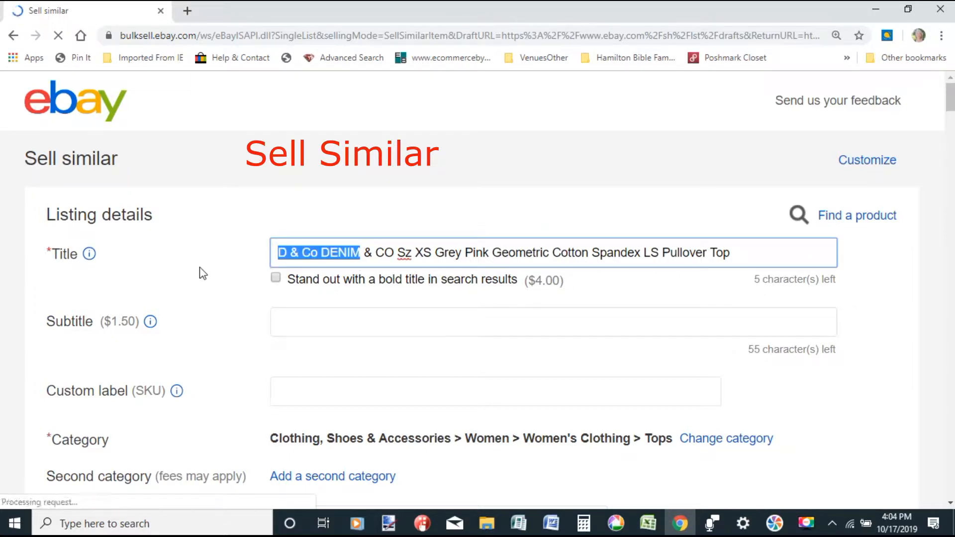
{"action": "type", "text": "D & Co"}
{"action": "key", "text": "Delete"}
{"action": "key", "text": "Delete"}
{"action": "key", "text": "Delete"}
{"action": "key", "text": "Delete"}
{"action": "key", "text": "Delete"}
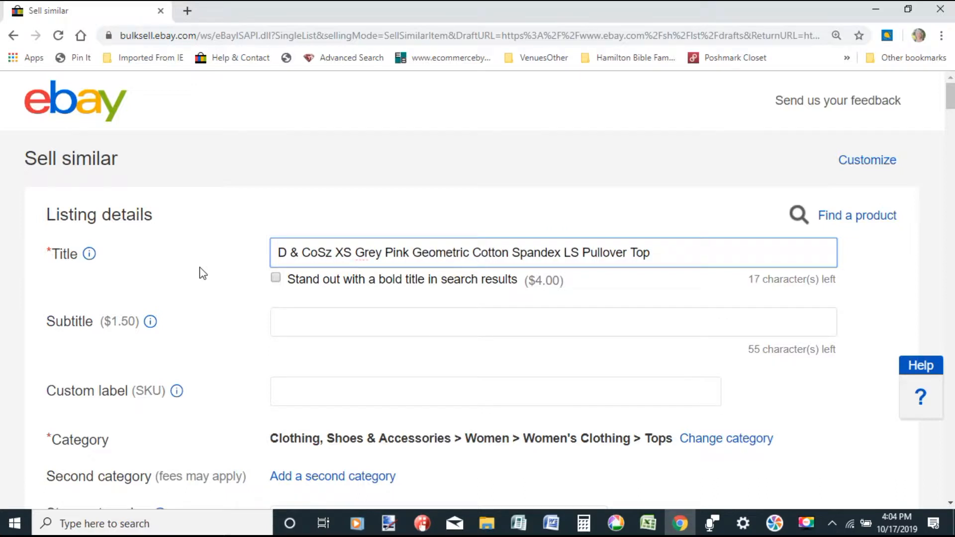
{"action": "key", "text": "Delete"}
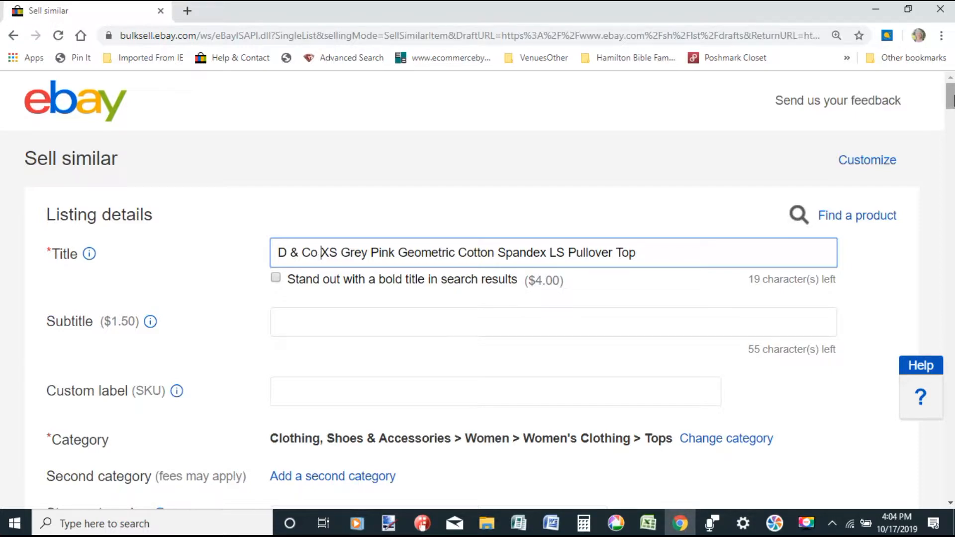
{"action": "mouse_move", "coordinate": [954, 101]}
{"action": "left_mouse_down"}
{"action": "mouse_move", "coordinate": [954, 173]}
{"action": "mouse_move", "coordinate": [954, 101]}
{"action": "left_mouse_up"}
{"action": "type", "text": "enim"}
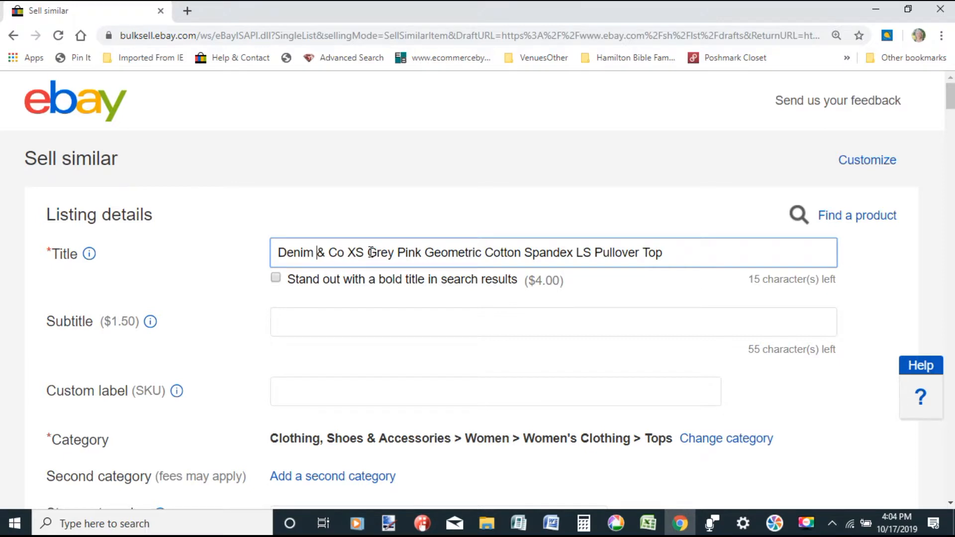
Move "Top" in the title to directly after "XS" and insert "Stretch" after "Spandex"
{"action": "left_click_drag", "start_coordinate": [642, 253], "coordinate": [684, 253]}
{"action": "key", "text": "BackSpace"}
{"action": "type", "text": "Top"}
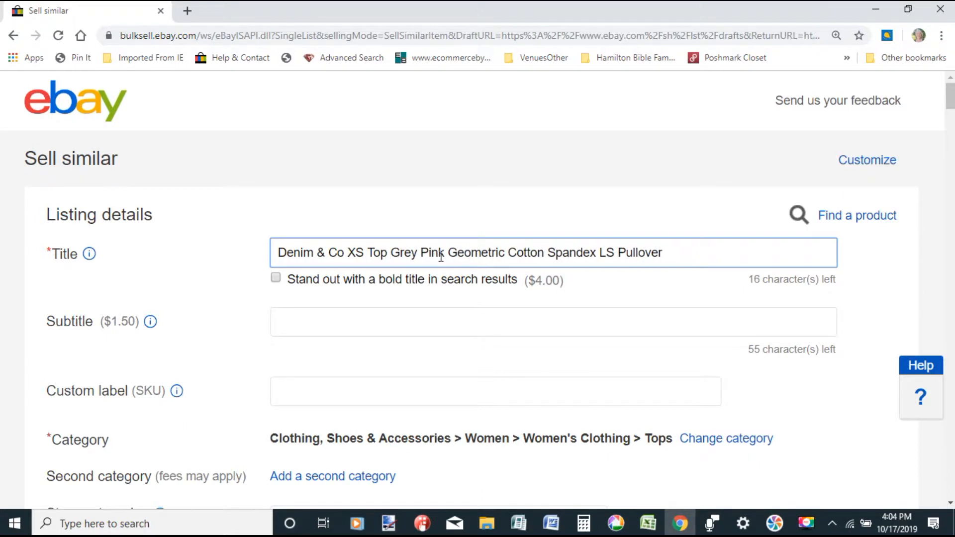
{"action": "left_click", "coordinate": [601, 253]}
{"action": "type", "text": "Stretch"}
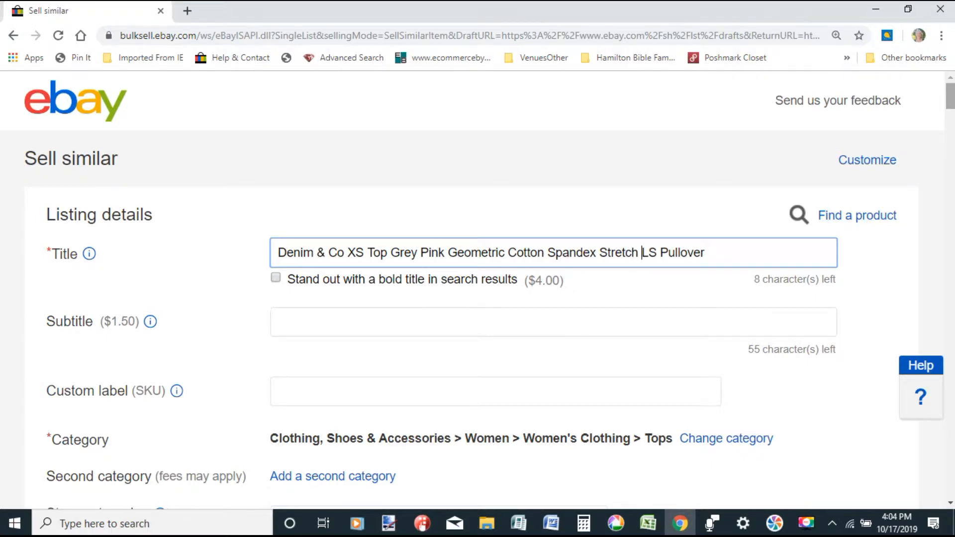
Enter "April Renew Oct 2019" as the custom label
{"action": "scroll", "coordinate": [554, 334], "scroll_direction": "down", "scroll_amount": 1}
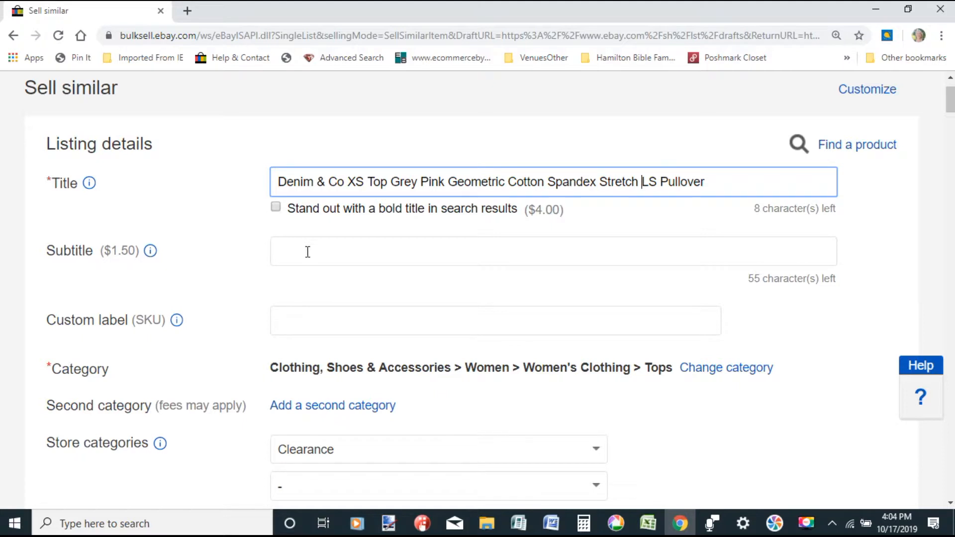
{"action": "left_click", "coordinate": [316, 321]}
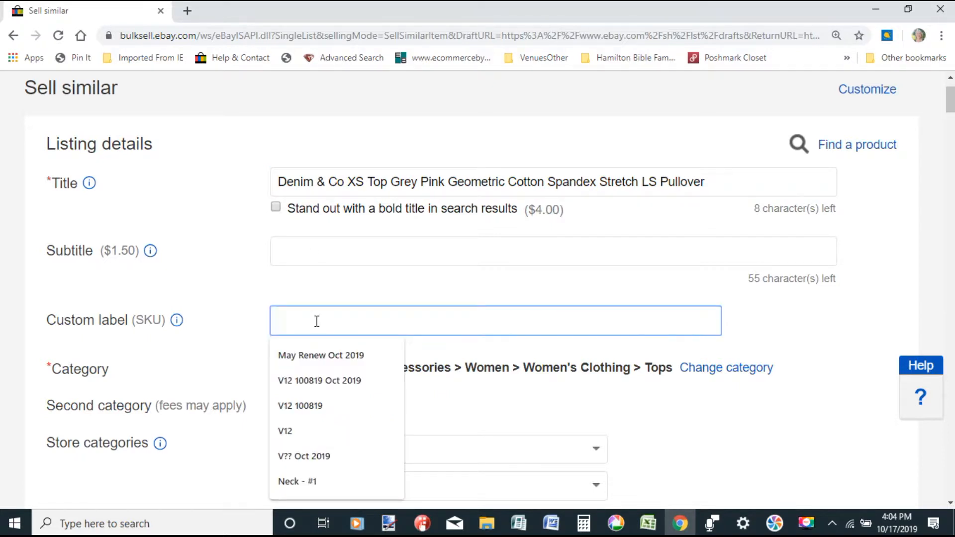
{"action": "type", "text": "April"}
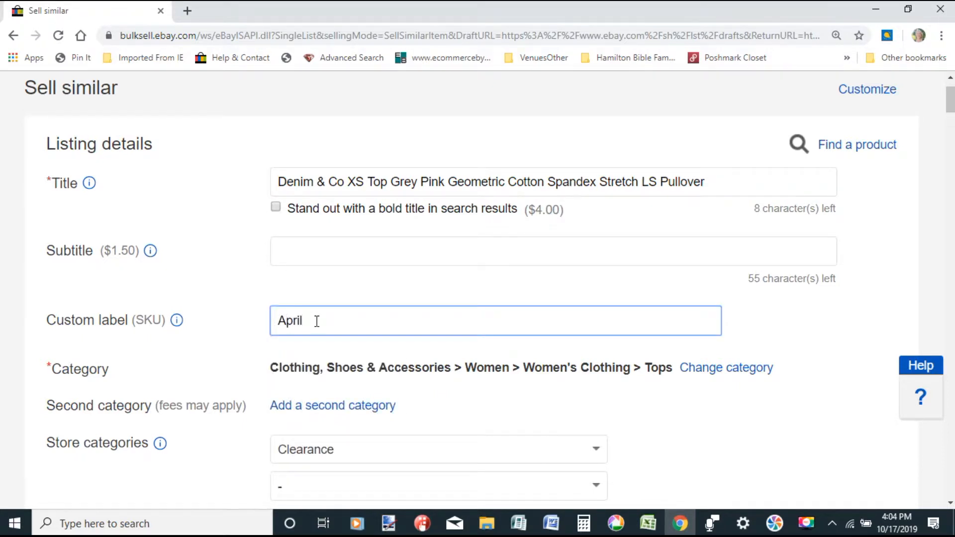
{"action": "type", "text": " Renew OCt 2019"}
{"action": "scroll", "coordinate": [588, 233], "scroll_direction": "down", "scroll_amount": 4}
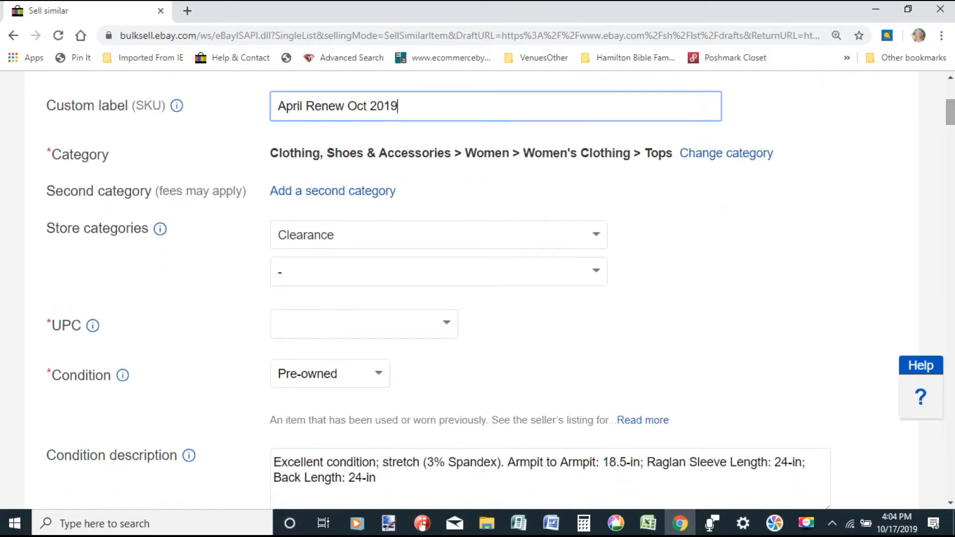
{"action": "left_click", "coordinate": [592, 233]}
{"action": "left_click_drag", "start_coordinate": [608, 333], "coordinate": [615, 460]}
{"action": "left_click", "coordinate": [512, 506]}
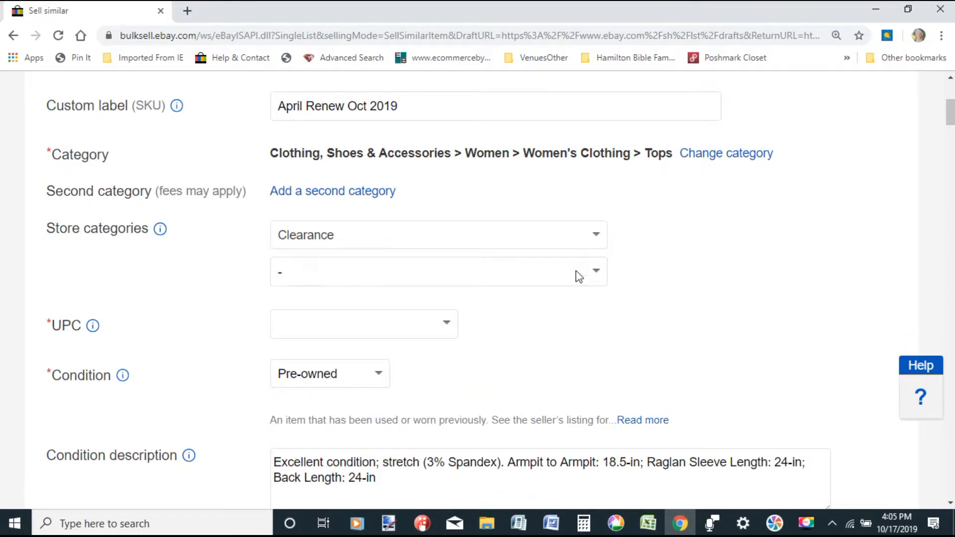
Set the first store category to Women's Clothing > XS, 0
{"action": "left_click", "coordinate": [595, 239]}
{"action": "left_click_drag", "start_coordinate": [607, 301], "coordinate": [594, 466]}
{"action": "left_click", "coordinate": [531, 482]}
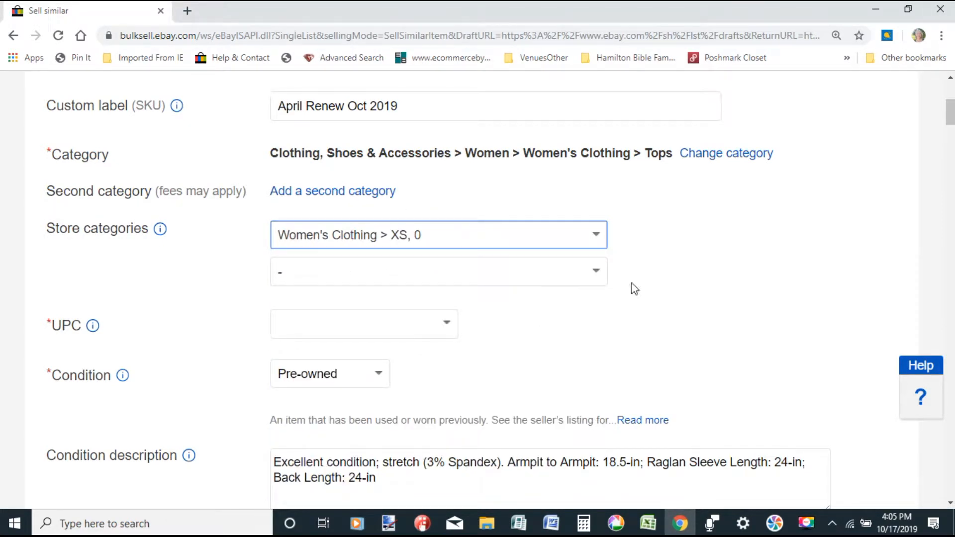
{"action": "scroll", "coordinate": [376, 269], "scroll_direction": "down", "scroll_amount": 4}
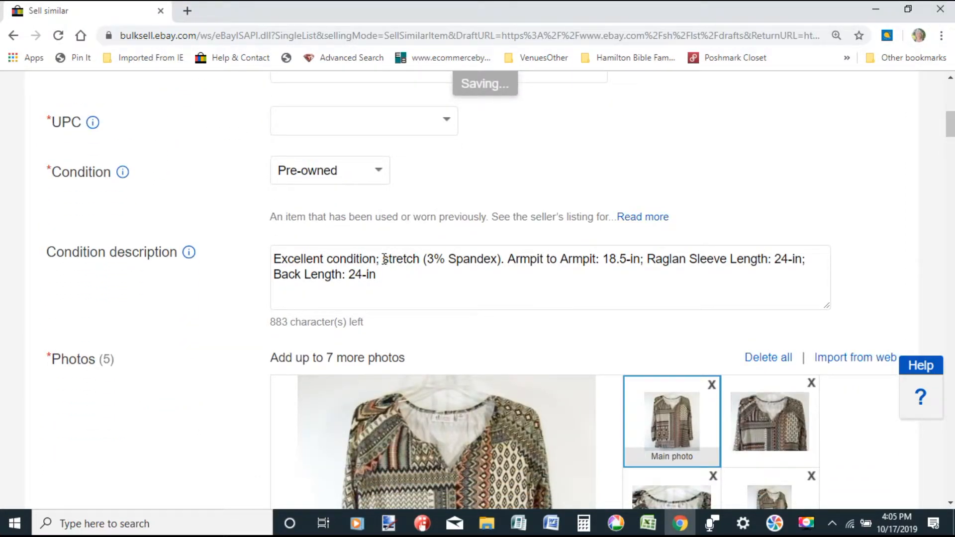
Shorten the condition description to just "Excellent", removing the stretch note and all measurements
{"action": "scroll", "coordinate": [477, 294], "scroll_direction": "down", "scroll_amount": 20}
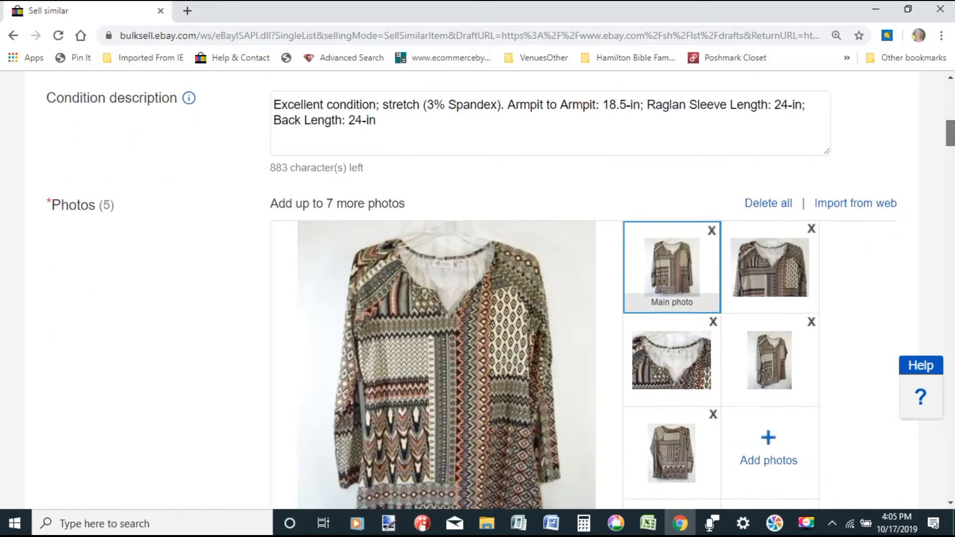
{"action": "scroll", "coordinate": [477, 294], "scroll_direction": "down", "scroll_amount": 20}
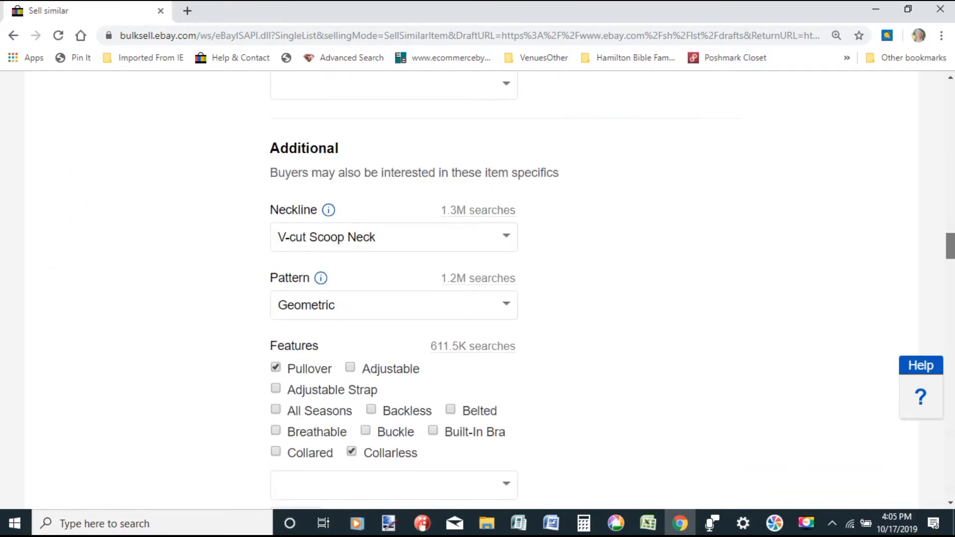
{"action": "left_click_drag", "start_coordinate": [950, 300], "coordinate": [951, 124]}
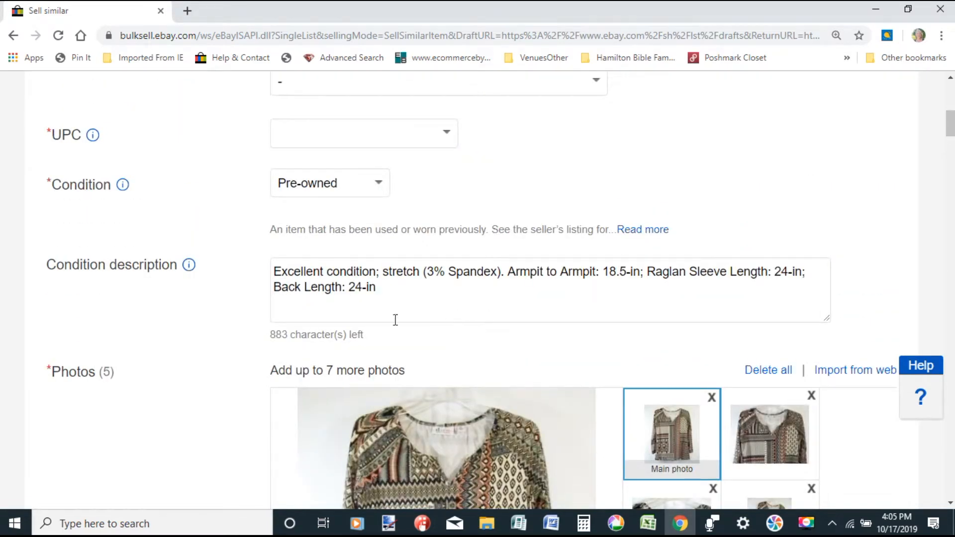
{"action": "left_click_drag", "start_coordinate": [330, 269], "coordinate": [482, 314]}
{"action": "key", "text": "BackSpace"}
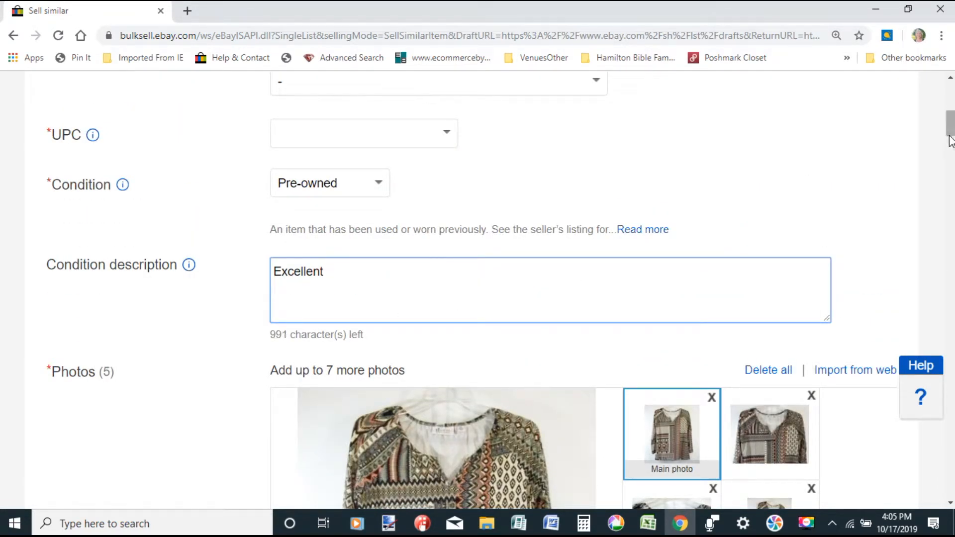
Set the required Size item specific to XS
{"action": "left_click_drag", "start_coordinate": [951, 141], "coordinate": [952, 180]}
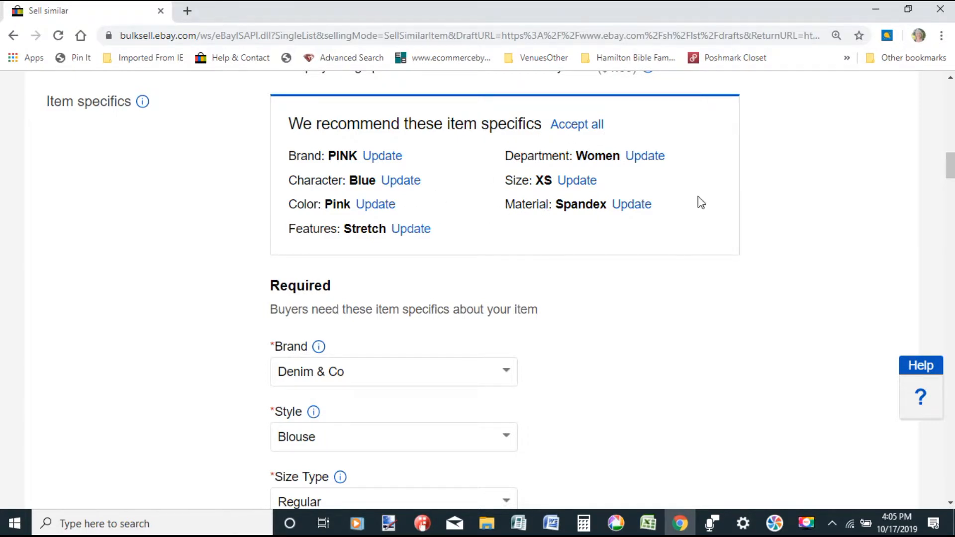
{"action": "left_click_drag", "start_coordinate": [951, 166], "coordinate": [950, 174]}
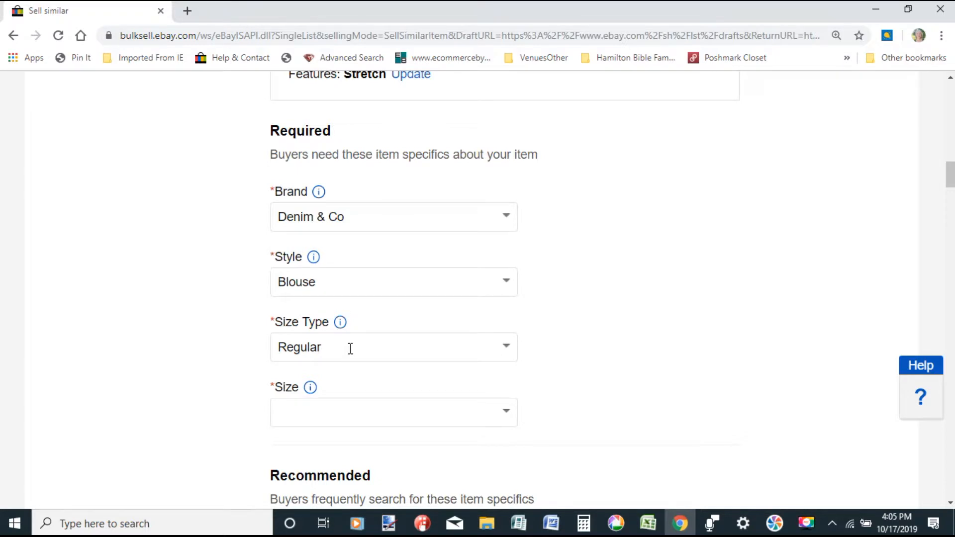
{"action": "left_click", "coordinate": [378, 411]}
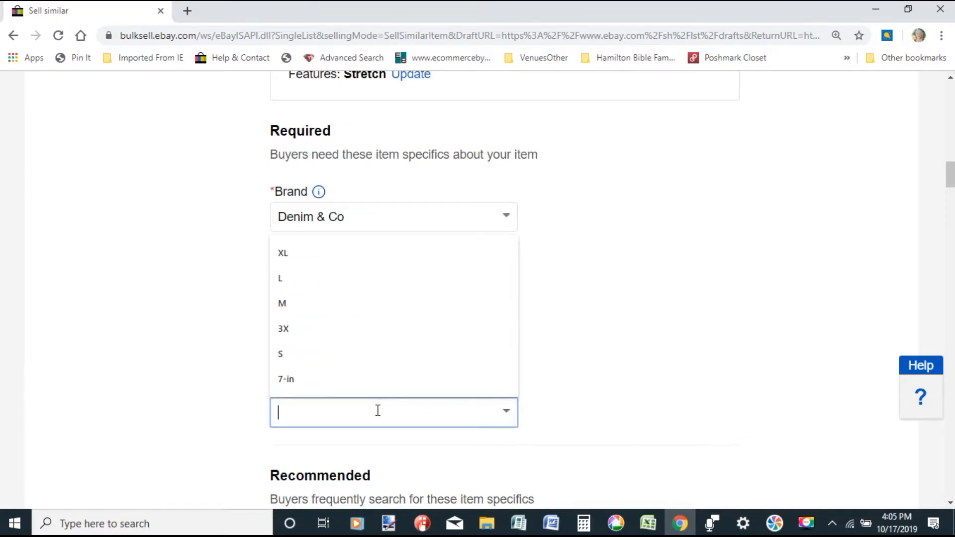
{"action": "type", "text": "XS"}
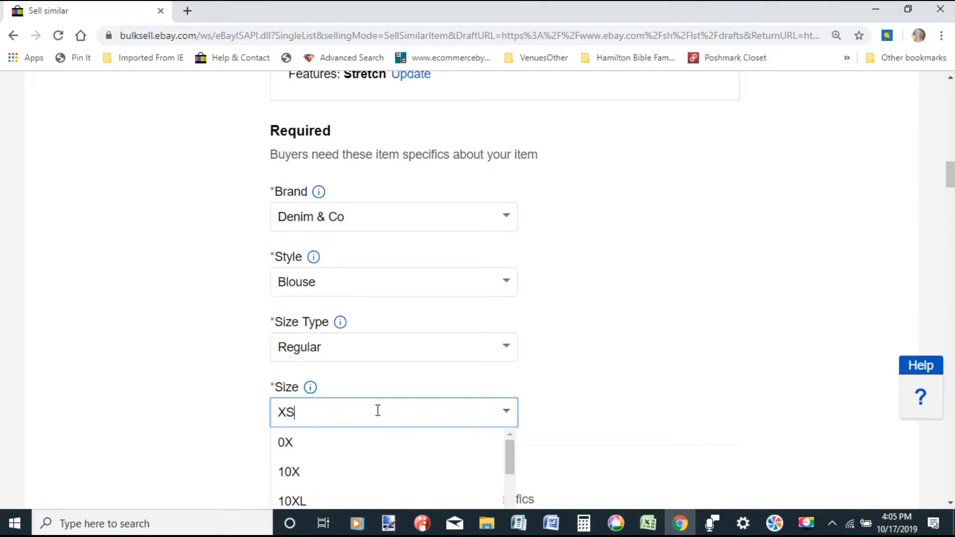
{"action": "left_click", "coordinate": [652, 337]}
Copy the full listing title and replace the old first line of the item description with it
{"action": "left_click_drag", "start_coordinate": [954, 170], "coordinate": [953, 105]}
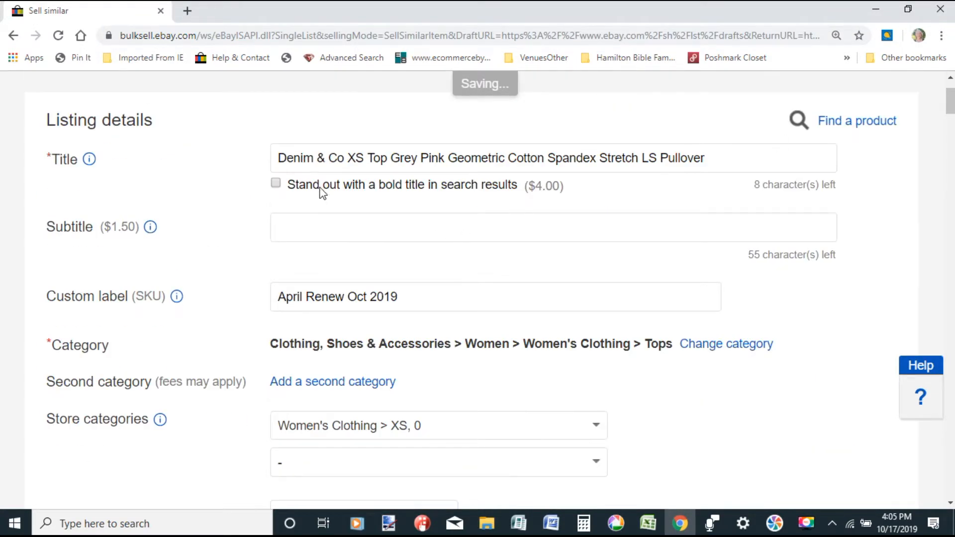
{"action": "left_click_drag", "start_coordinate": [278, 158], "coordinate": [722, 169]}
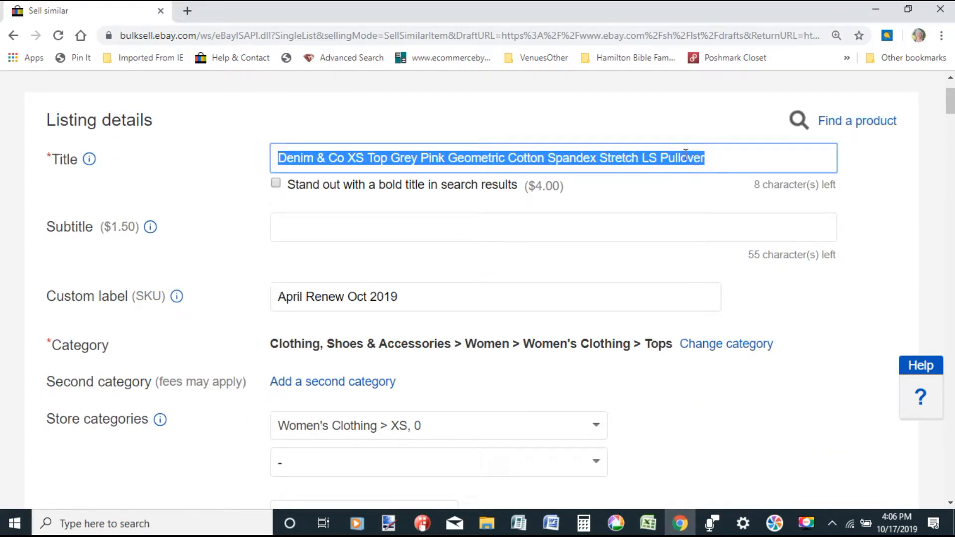
{"action": "right_click", "coordinate": [589, 153]}
{"action": "left_click", "coordinate": [697, 203]}
{"action": "left_click_drag", "start_coordinate": [950, 102], "coordinate": [951, 294]}
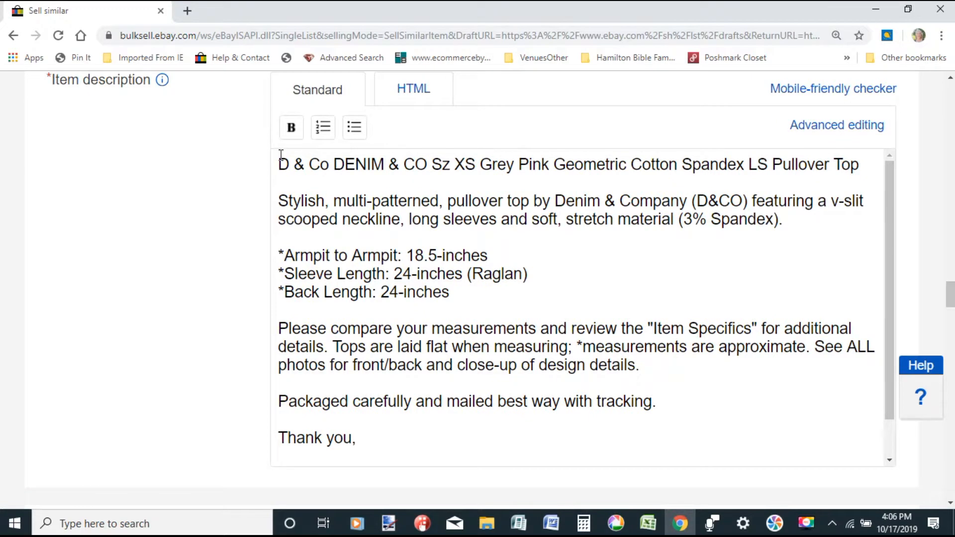
{"action": "left_click_drag", "start_coordinate": [287, 158], "coordinate": [872, 144]}
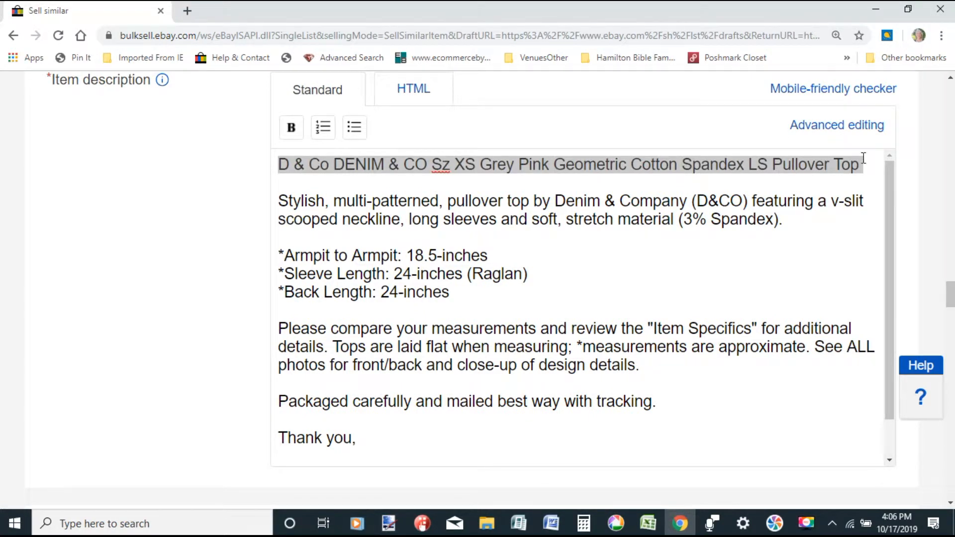
{"action": "left_click", "coordinate": [352, 167]}
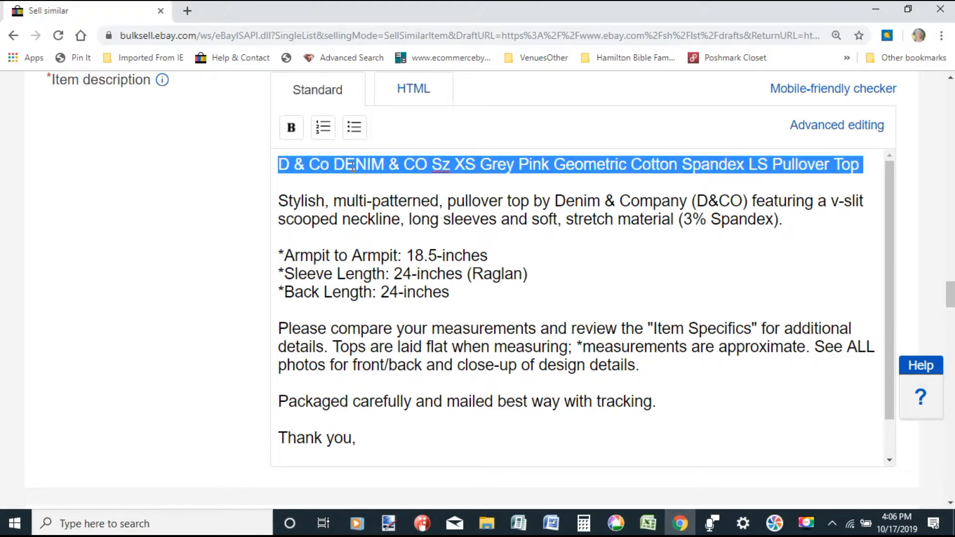
{"action": "left_click_drag", "start_coordinate": [281, 164], "coordinate": [867, 174]}
{"action": "key", "text": "BackSpace"}
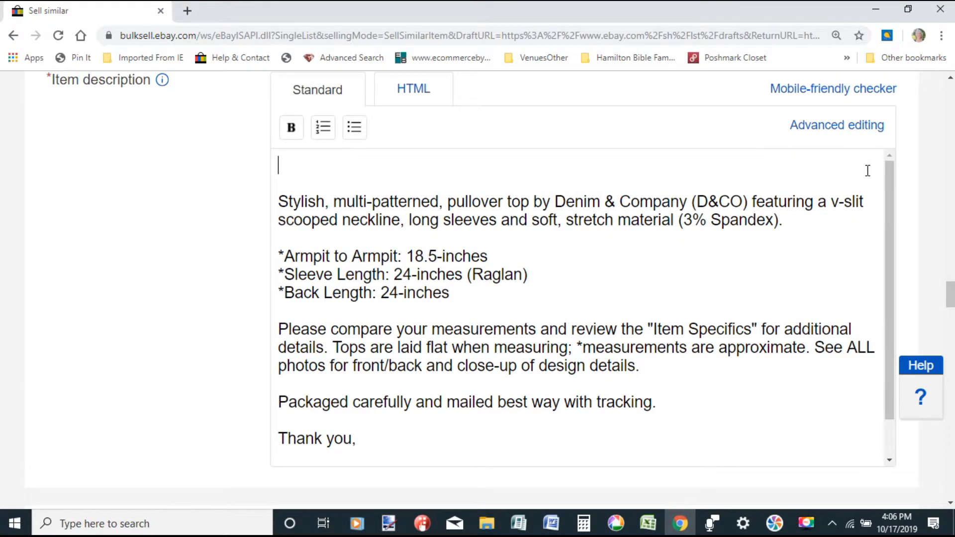
{"action": "right_click", "coordinate": [368, 174]}
{"action": "left_click", "coordinate": [402, 275]}
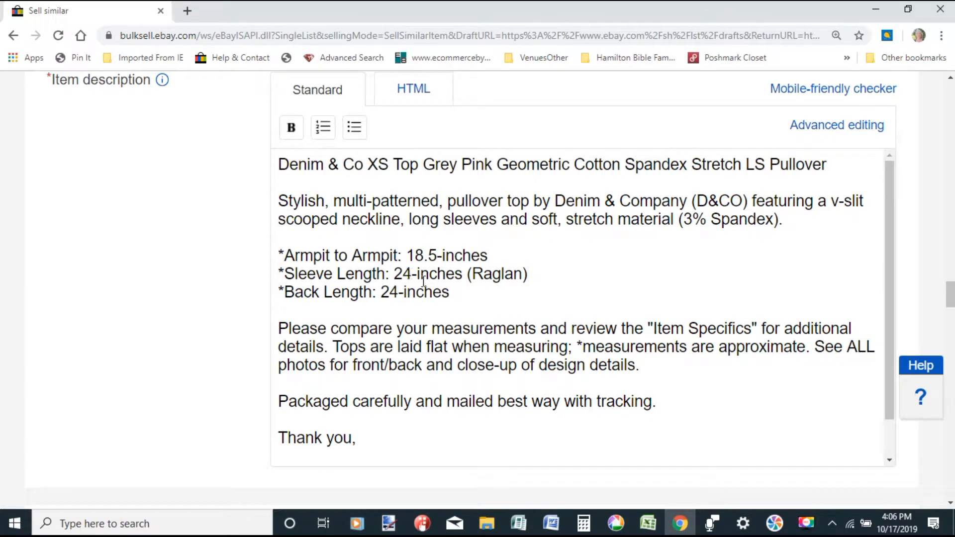
Check the existing item specifics and remove the redundant Size (Women's) entry
{"action": "left_click_drag", "start_coordinate": [949, 301], "coordinate": [940, 208]}
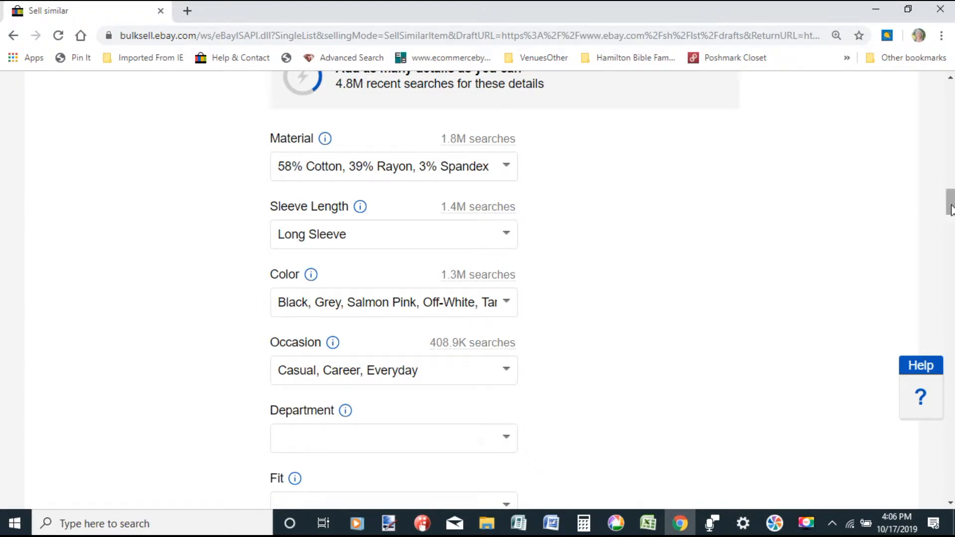
{"action": "scroll", "coordinate": [477, 246], "scroll_direction": "down", "scroll_amount": 2}
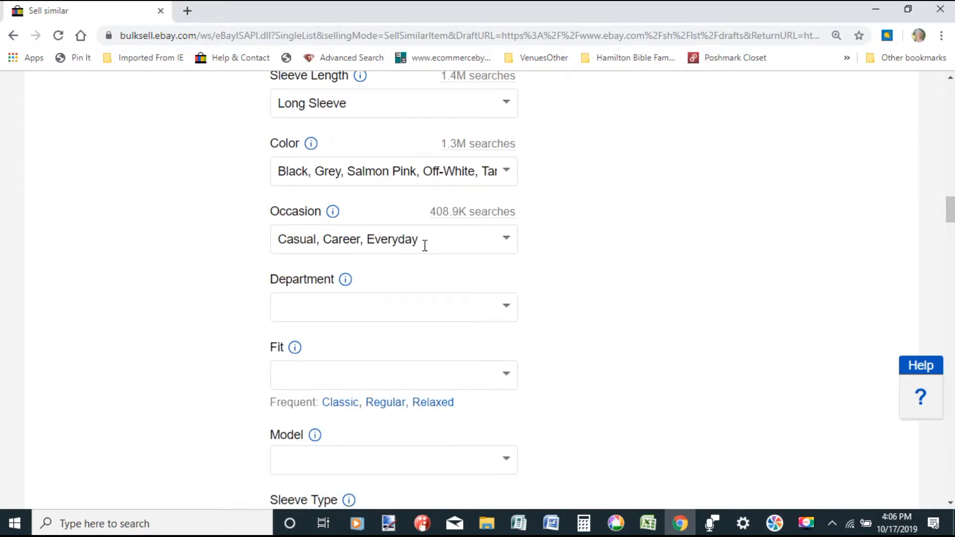
{"action": "left_click_drag", "start_coordinate": [951, 213], "coordinate": [950, 252]}
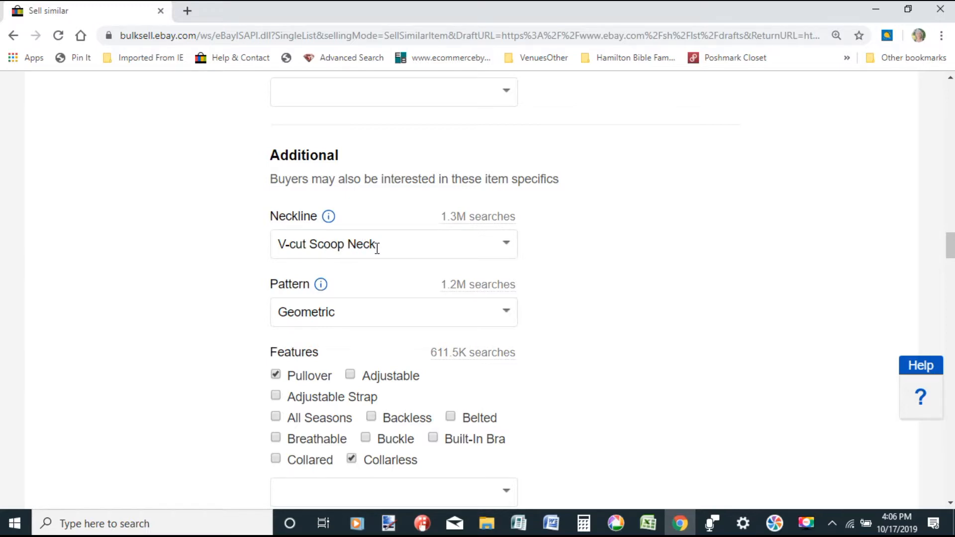
{"action": "scroll", "coordinate": [951, 246], "scroll_direction": "down", "scroll_amount": 2}
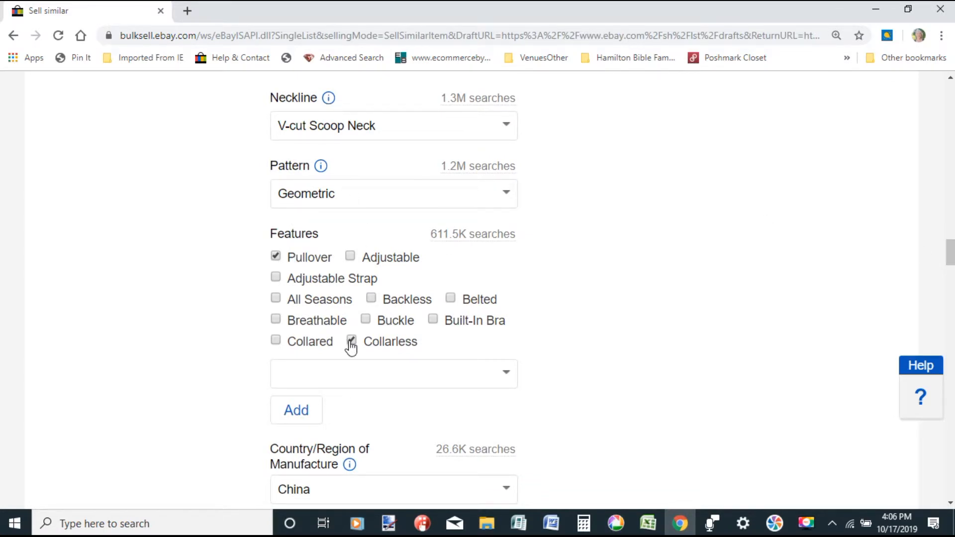
{"action": "left_click_drag", "start_coordinate": [952, 261], "coordinate": [952, 281]}
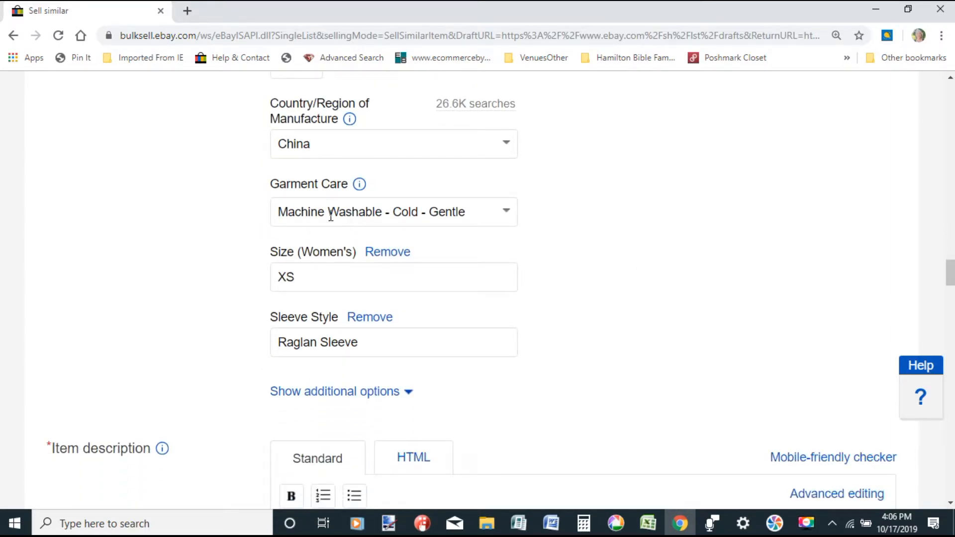
{"action": "left_click", "coordinate": [398, 255]}
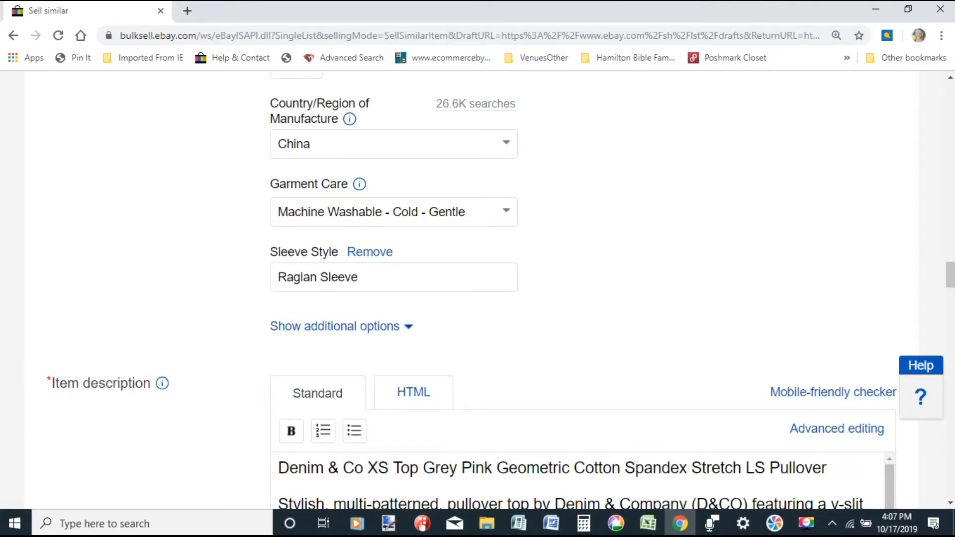
Inspect the main photo of the top at full size and close the enlarged view
{"action": "left_click_drag", "start_coordinate": [951, 274], "coordinate": [950, 135]}
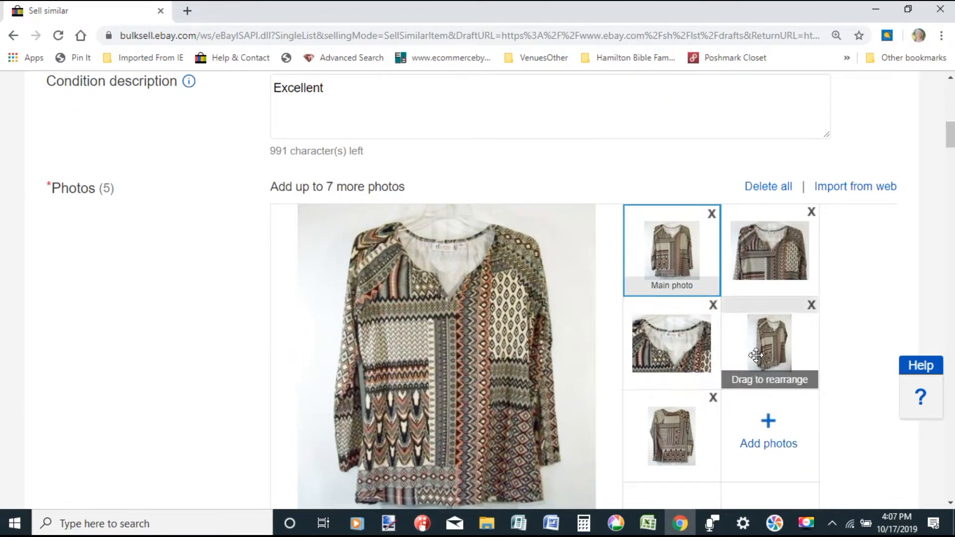
{"action": "left_click", "coordinate": [453, 362]}
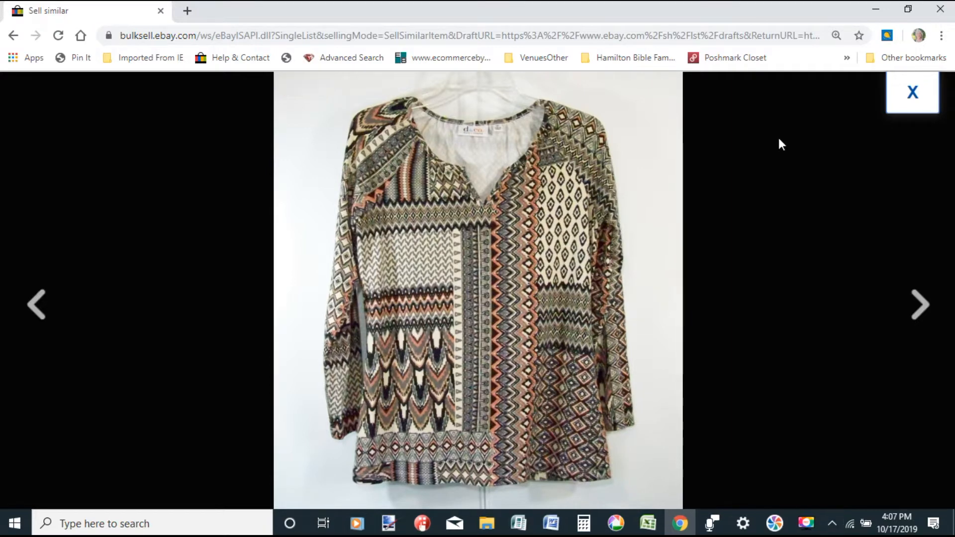
{"action": "left_click", "coordinate": [910, 95]}
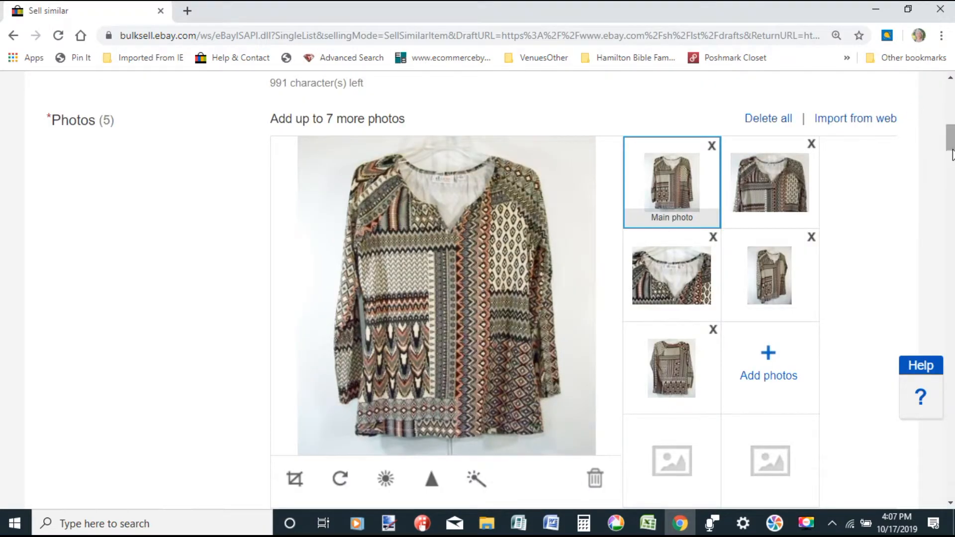
Delete the paragraph beginning "Stylish, multi-patterned, pullover top" from the item description
{"action": "scroll", "coordinate": [952, 174], "scroll_direction": "down", "scroll_amount": 20}
{"action": "scroll", "coordinate": [497, 291], "scroll_direction": "down", "scroll_amount": 20}
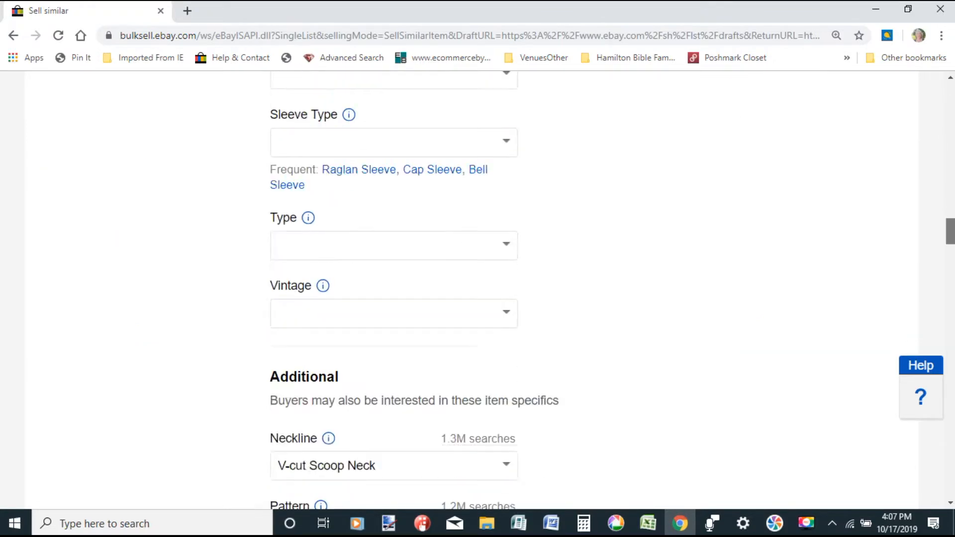
{"action": "scroll", "coordinate": [821, 302], "scroll_direction": "down", "scroll_amount": 5}
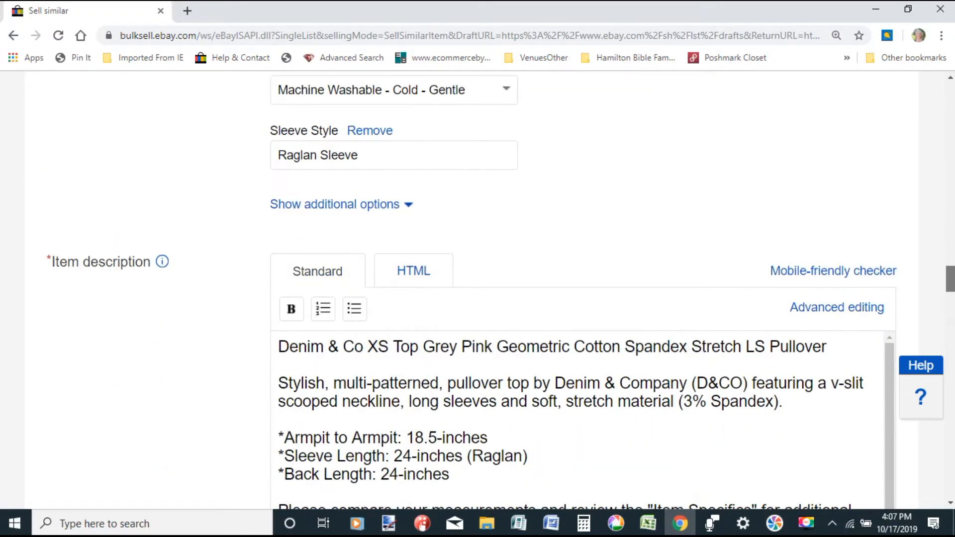
{"action": "left_click_drag", "start_coordinate": [800, 320], "coordinate": [263, 313]}
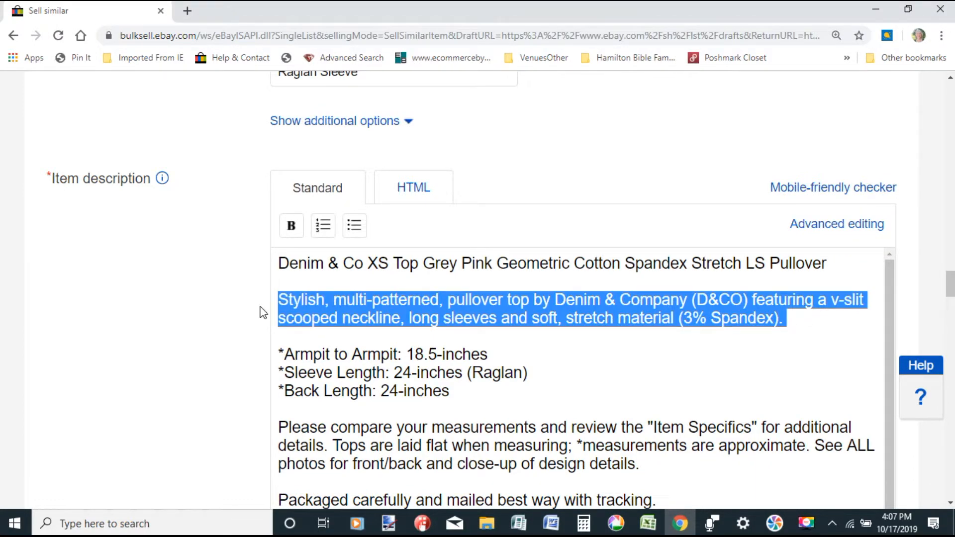
{"action": "key", "text": "Delete"}
{"action": "key", "text": "Delete"}
Add the line "CONDITION: Excellent, pre-owned, smoke/pet free" between the description's title line and the measurements
{"action": "key", "text": "Return"}
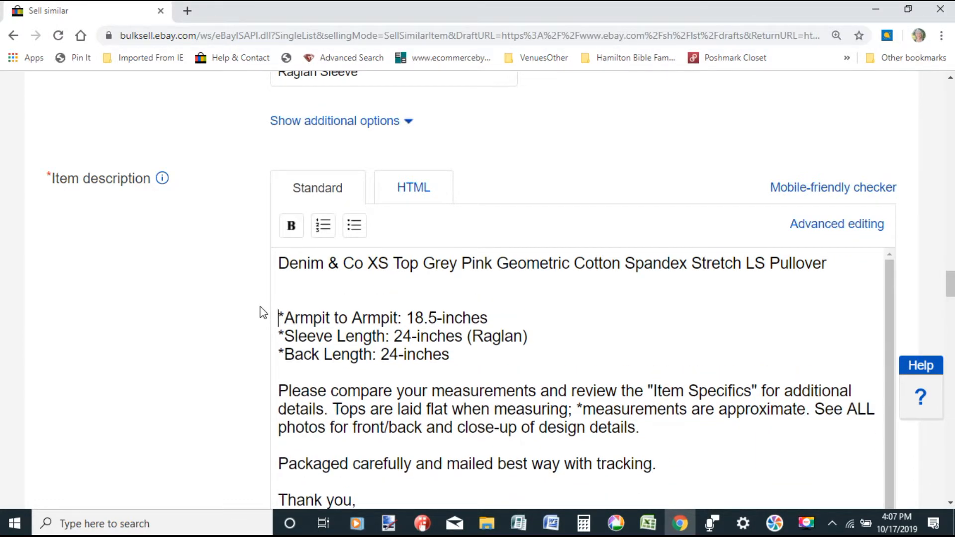
{"action": "key", "text": "Return"}
{"action": "type", "text": "CO"}
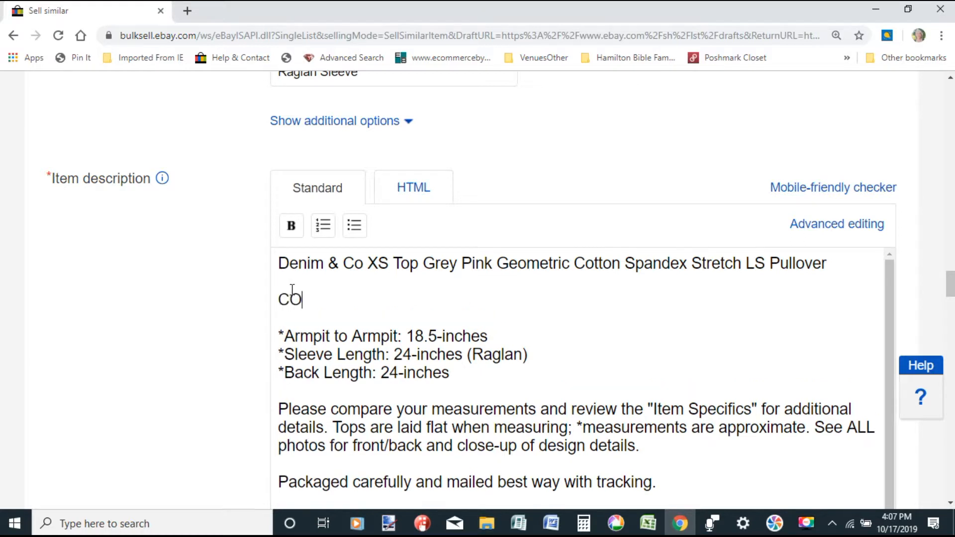
{"action": "type", "text": "NDITION: Exce"}
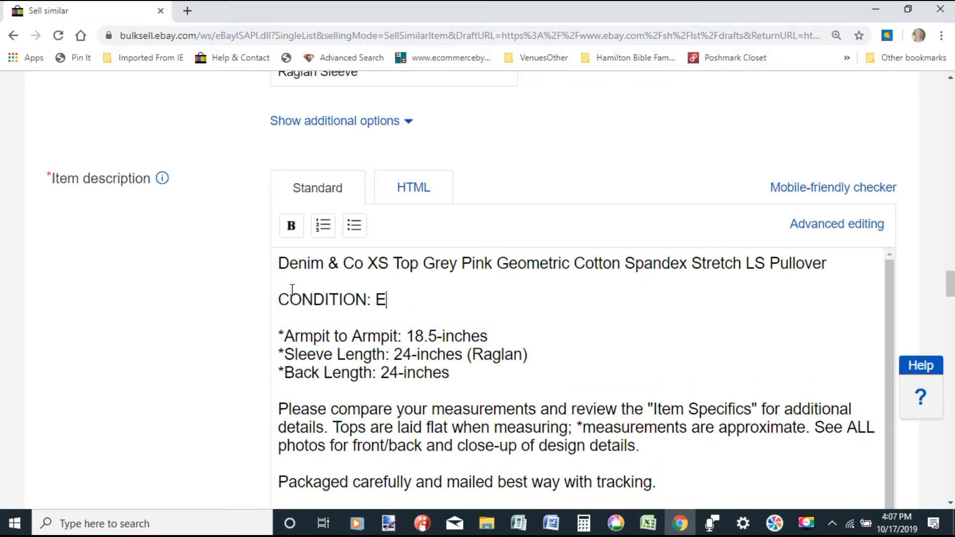
{"action": "type", "text": "pre-woen"}
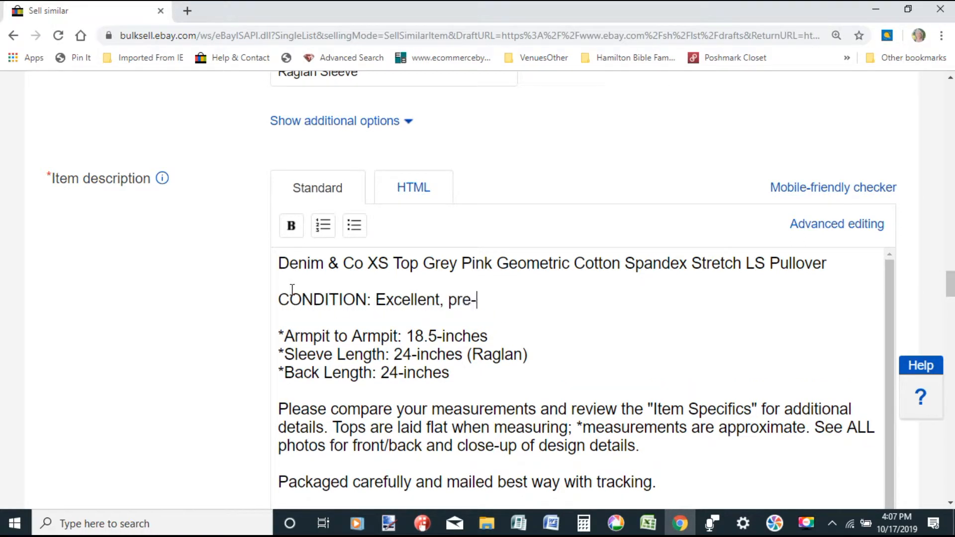
{"action": "key", "text": "BackSpace"}
{"action": "key", "text": "BackSpace"}
{"action": "key", "text": "BackSpace"}
{"action": "key", "text": "BackSpace"}
{"action": "type", "text": "owned, smoke/pet free"}
Insert the heading "Approx. Measurements (laid flat):" directly above the Armpit to Armpit line, with no blank line between them
{"action": "key", "text": "Return"}
{"action": "key", "text": "Return"}
{"action": "type", "text": "Approx. Measurements (laid flat):"}
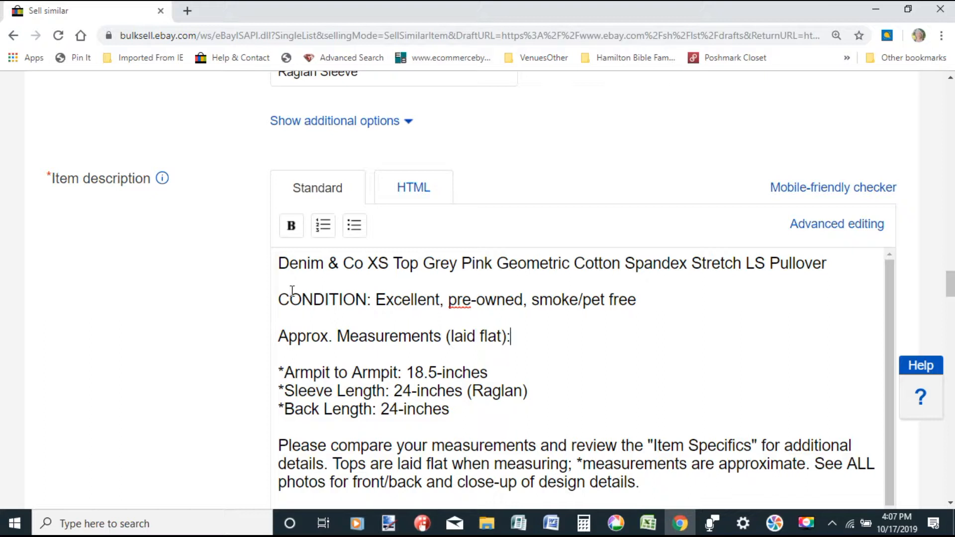
{"action": "key", "text": "Delete"}
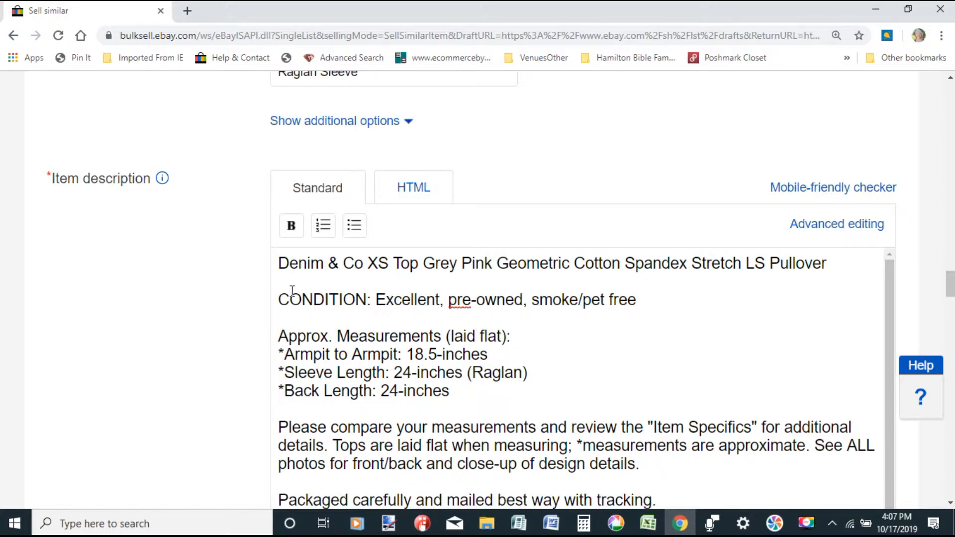
Remove the leading asterisks from the Armpit to Armpit, Sleeve Length and Back Length lines in the item description
{"action": "left_click", "coordinate": [285, 354]}
{"action": "key", "text": "BackSpace"}
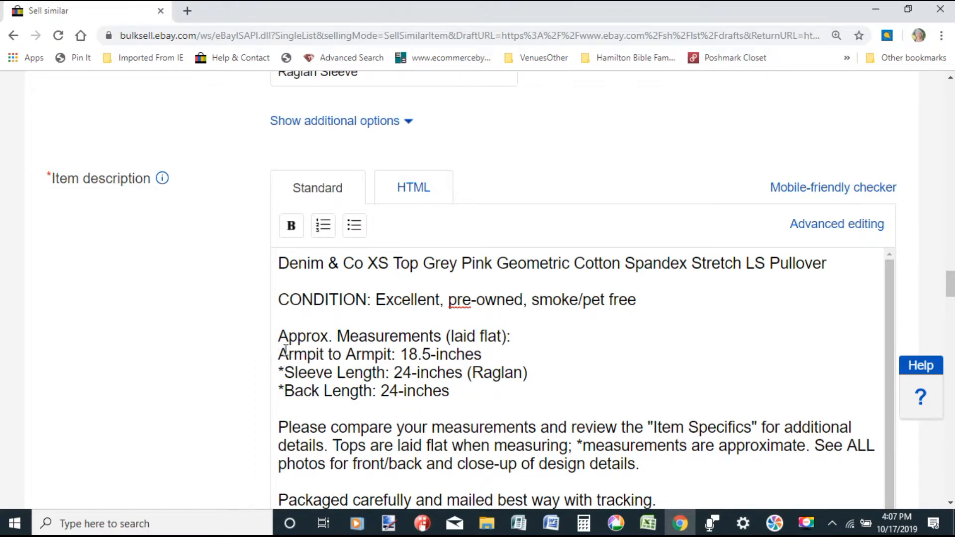
{"action": "left_click", "coordinate": [284, 372]}
{"action": "key", "text": "BackSpace"}
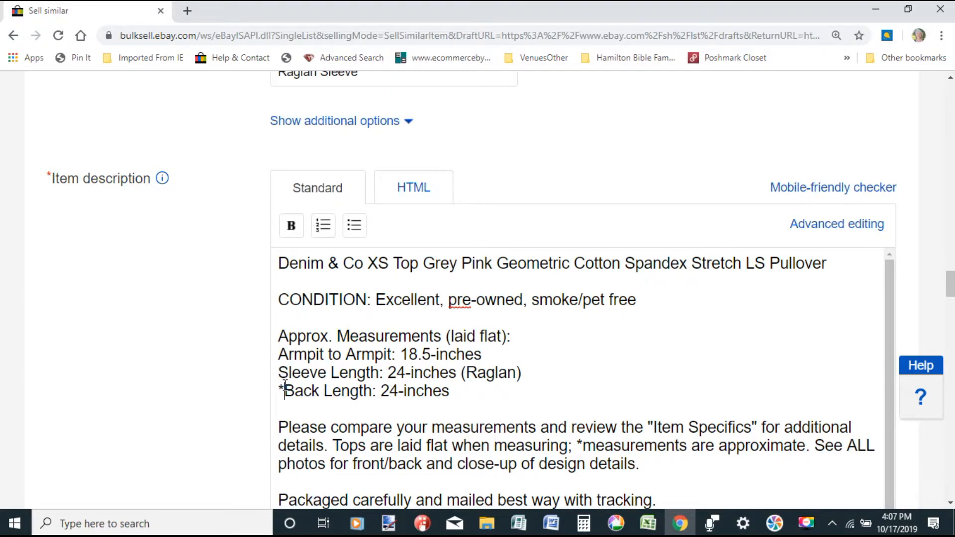
{"action": "left_click", "coordinate": [285, 391]}
{"action": "key", "text": "BackSpace"}
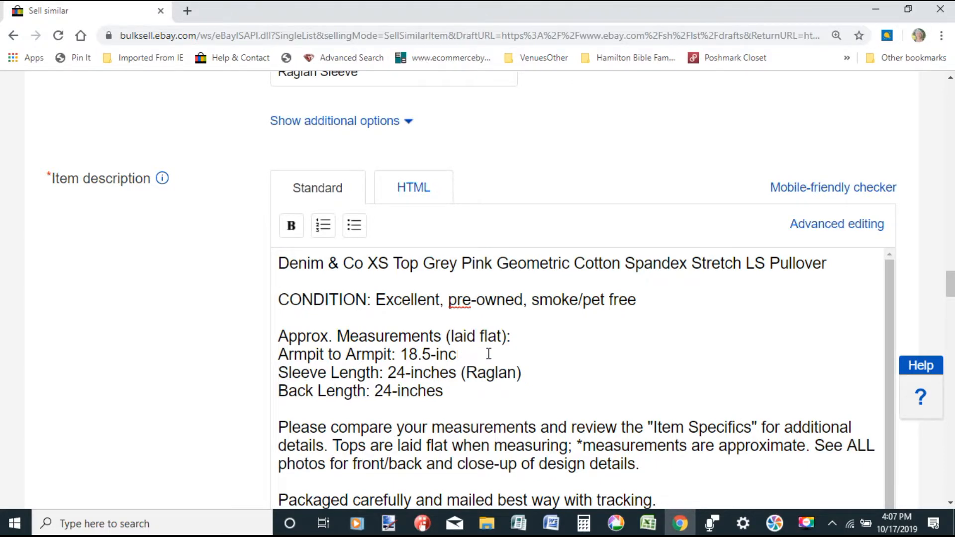
Shorten "inches" to "in" in all three measurement lines of the description
{"action": "left_click", "coordinate": [457, 373]}
{"action": "key", "text": "BackSpace"}
{"action": "key", "text": "BackSpace"}
{"action": "key", "text": "BackSpace"}
{"action": "key", "text": "BackSpace"}
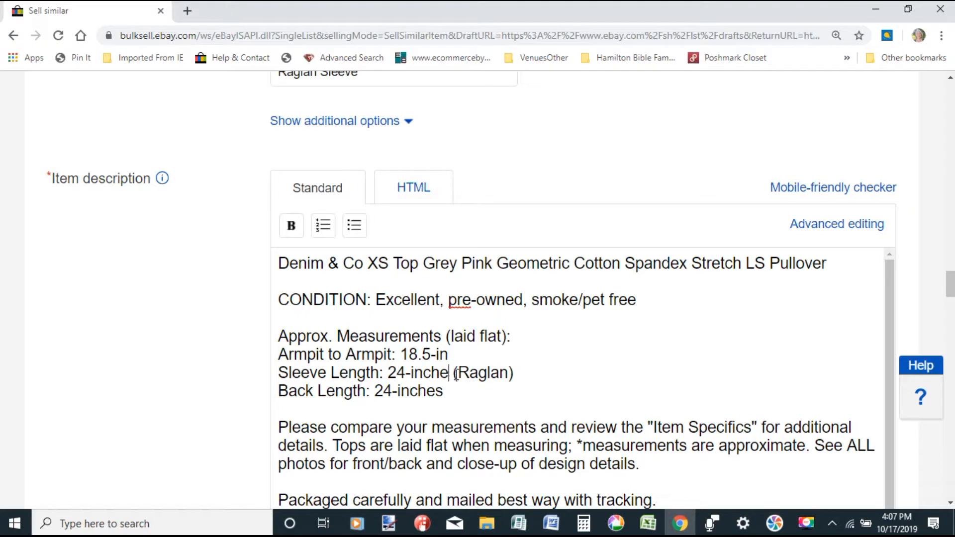
{"action": "key", "text": "BackSpace"}
{"action": "key", "text": "BackSpace"}
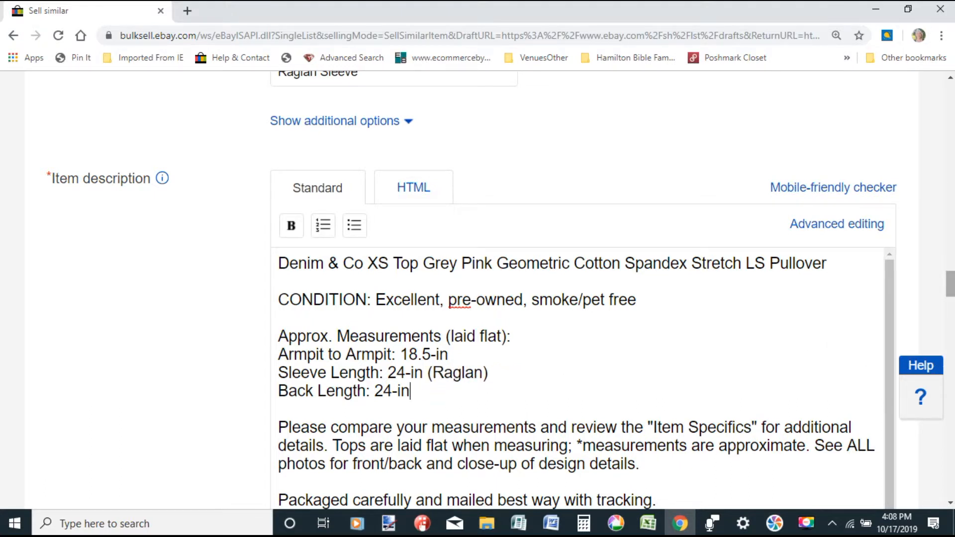
Delete the paragraph beginning "Please compare your measurements" and its extra blank lines from the item description
{"action": "scroll", "coordinate": [831, 344], "scroll_direction": "down", "scroll_amount": 2}
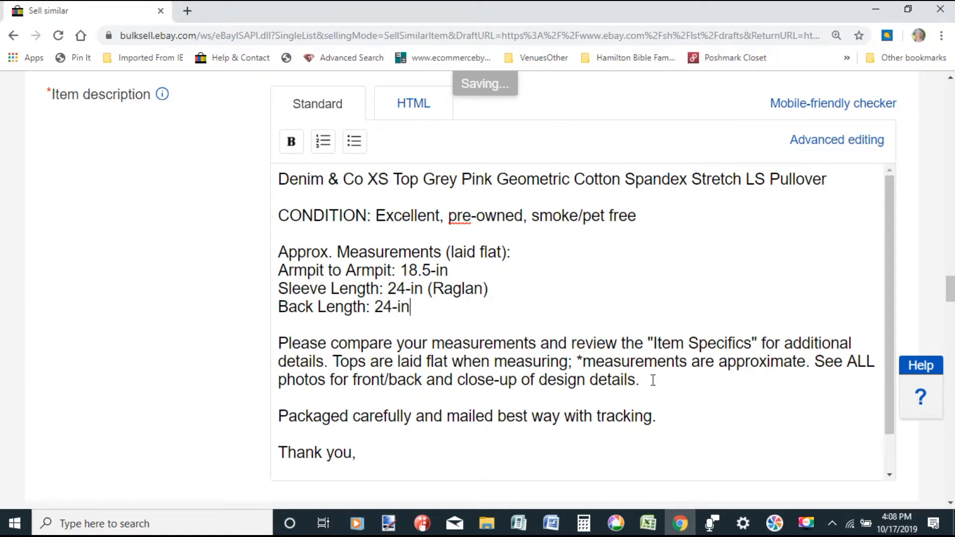
{"action": "left_click_drag", "start_coordinate": [653, 379], "coordinate": [267, 350]}
{"action": "key", "text": "Delete"}
{"action": "key", "text": "Delete"}
{"action": "key", "text": "Delete"}
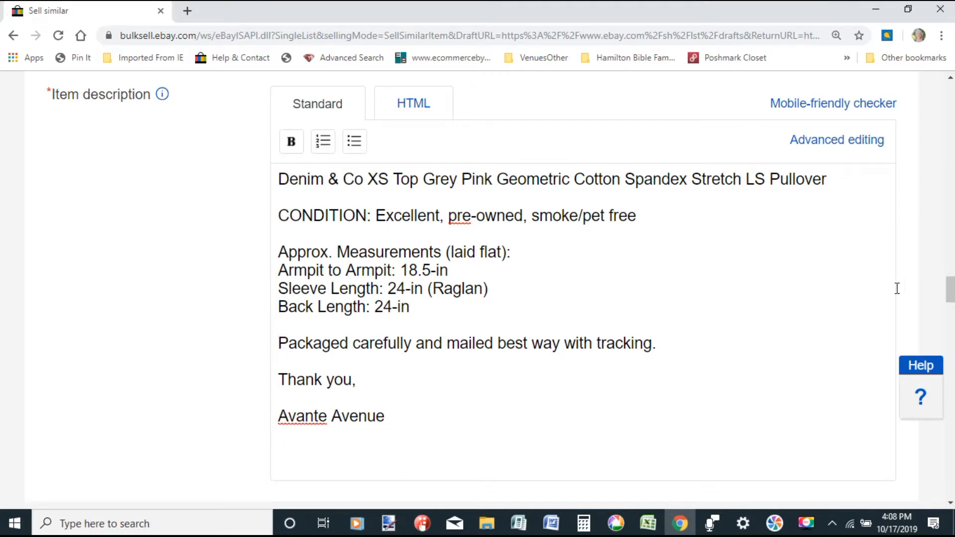
Set the Buy It Now price to $14.40 and let buyers make Best Offers
{"action": "scroll", "coordinate": [888, 289], "scroll_direction": "down", "scroll_amount": 6}
{"action": "scroll", "coordinate": [318, 348], "scroll_direction": "down", "scroll_amount": 4}
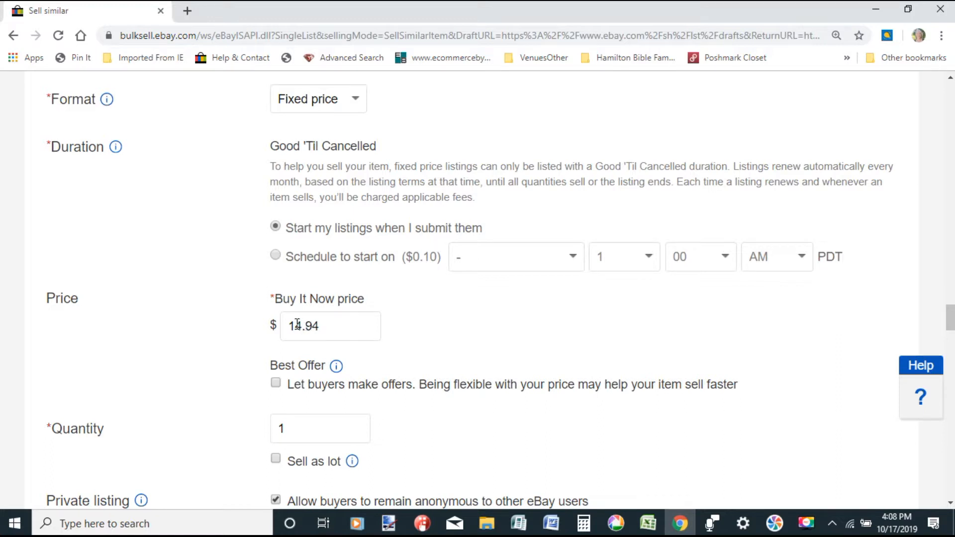
{"action": "left_click_drag", "start_coordinate": [307, 324], "coordinate": [321, 326]}
{"action": "type", "text": "40"}
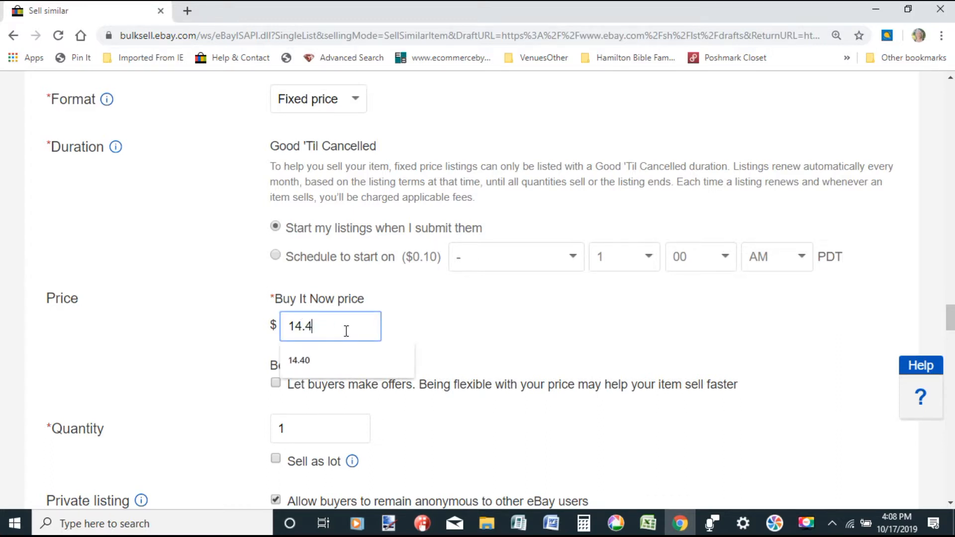
{"action": "left_click", "coordinate": [276, 383]}
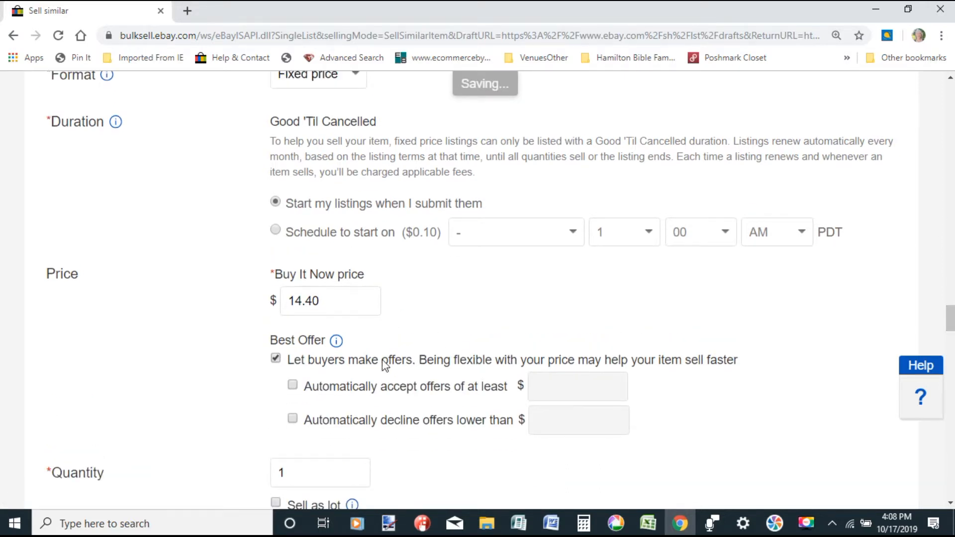
Set the USPS First Class Package shipping cost to $5.25 and turn off the International Shipping rate table
{"action": "scroll", "coordinate": [530, 373], "scroll_direction": "down", "scroll_amount": 3}
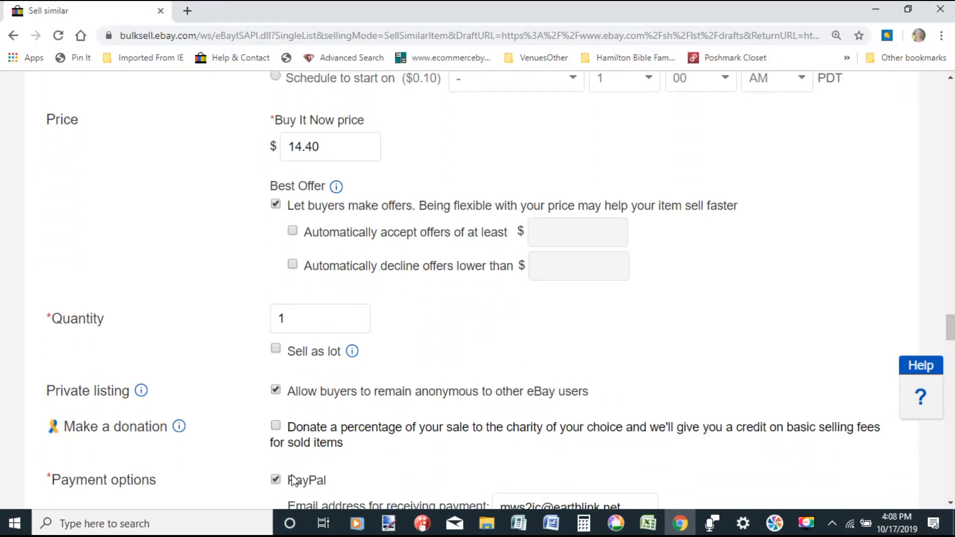
{"action": "scroll", "coordinate": [315, 479], "scroll_direction": "down", "scroll_amount": 8}
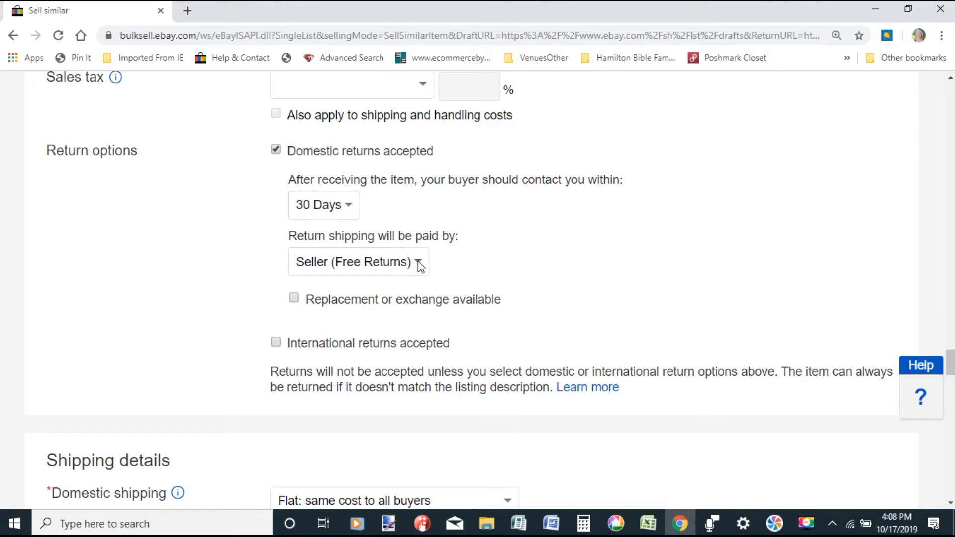
{"action": "scroll", "coordinate": [774, 324], "scroll_direction": "down", "scroll_amount": 7}
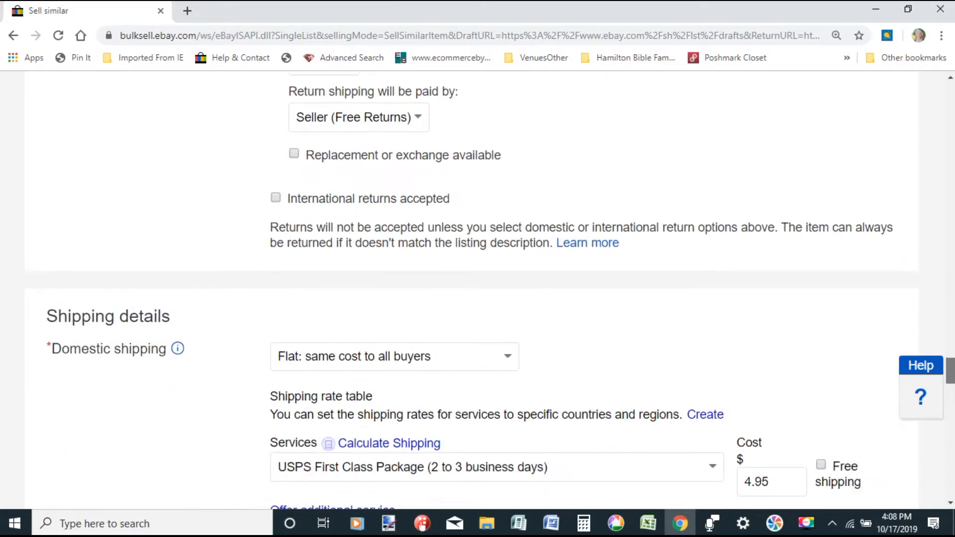
{"action": "left_click_drag", "start_coordinate": [777, 275], "coordinate": [654, 291]}
{"action": "type", "text": "5.25"}
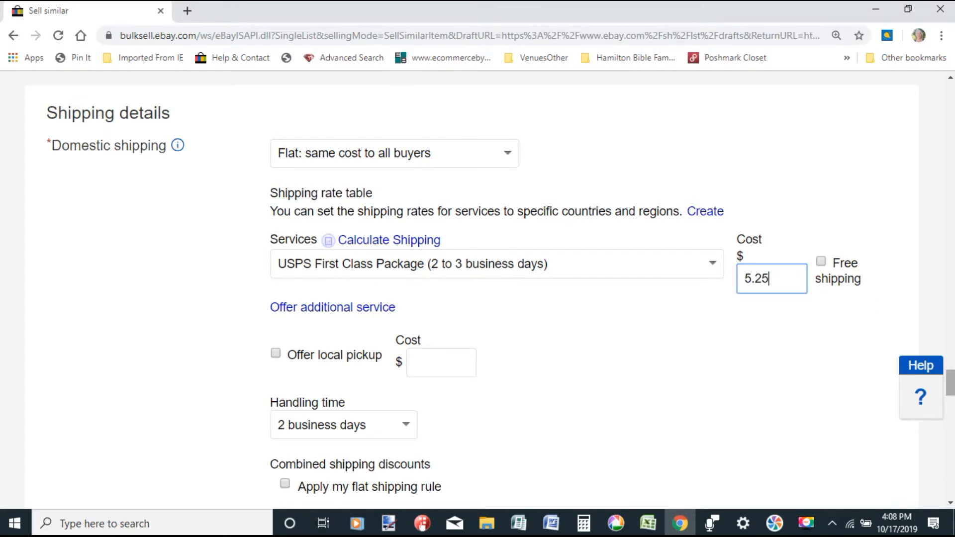
{"action": "scroll", "coordinate": [372, 330], "scroll_direction": "down", "scroll_amount": 2}
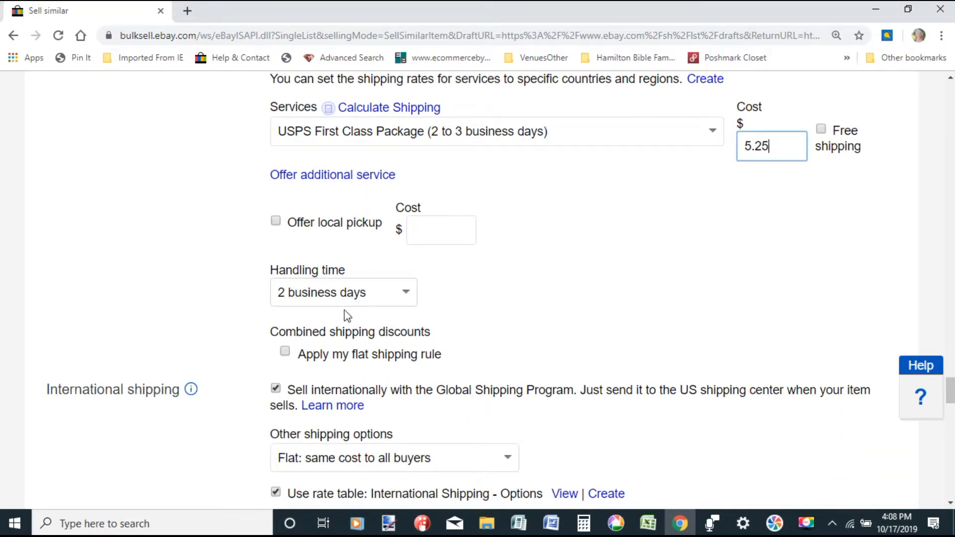
{"action": "left_click", "coordinate": [276, 493]}
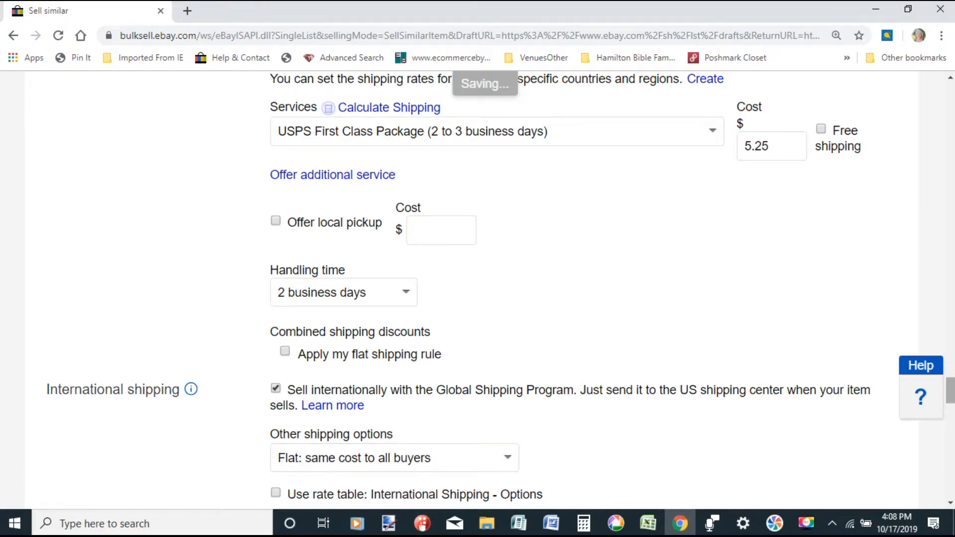
Preview the listing, check its title, price, shipping, item specifics and description, and close the preview
{"action": "scroll", "coordinate": [950, 393], "scroll_direction": "down", "scroll_amount": 2}
{"action": "scroll", "coordinate": [478, 289], "scroll_direction": "down", "scroll_amount": 20}
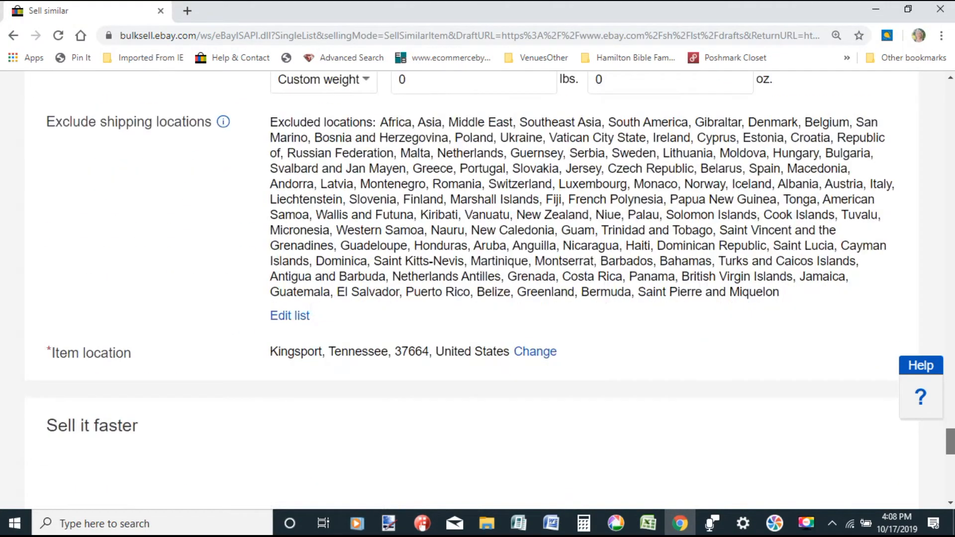
{"action": "scroll", "coordinate": [478, 289], "scroll_direction": "down", "scroll_amount": 3}
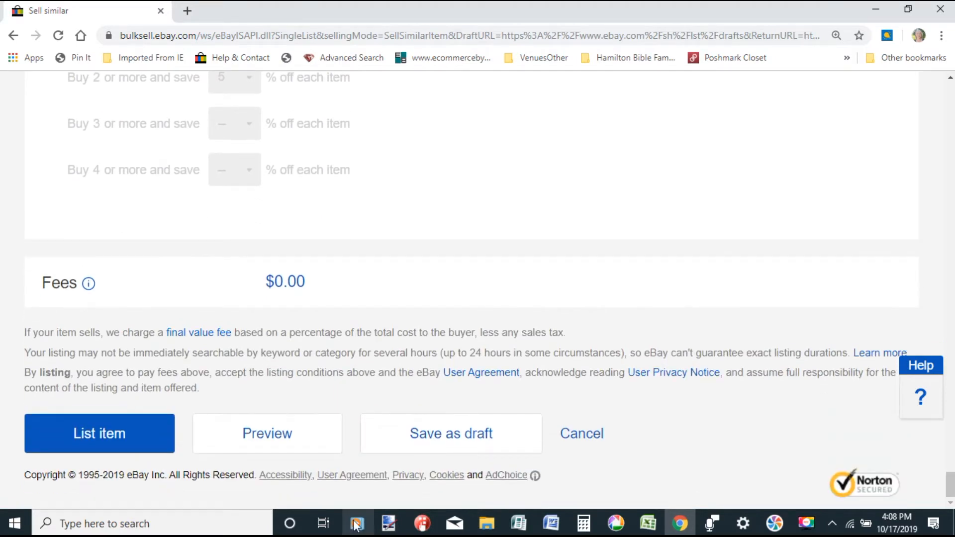
{"action": "left_click", "coordinate": [297, 434]}
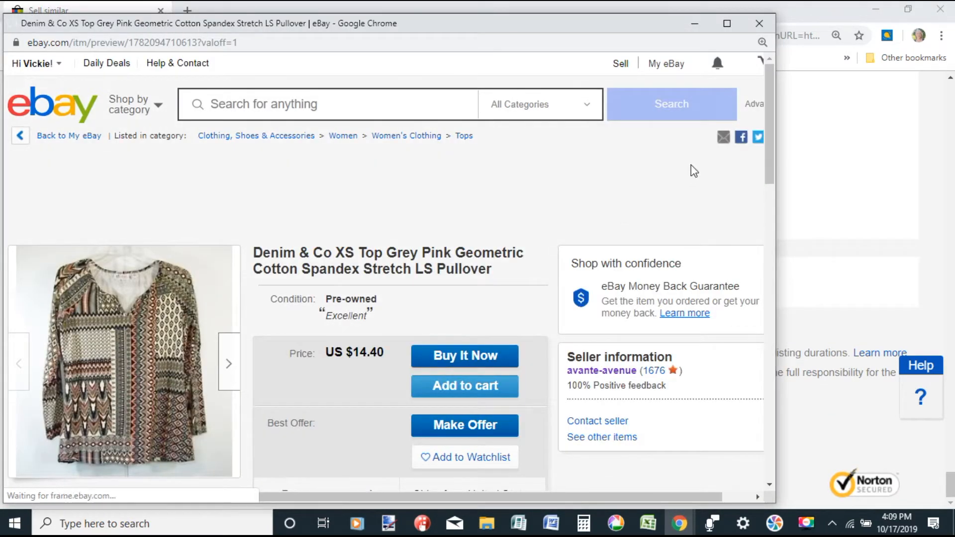
{"action": "left_click_drag", "start_coordinate": [609, 26], "coordinate": [670, 20]}
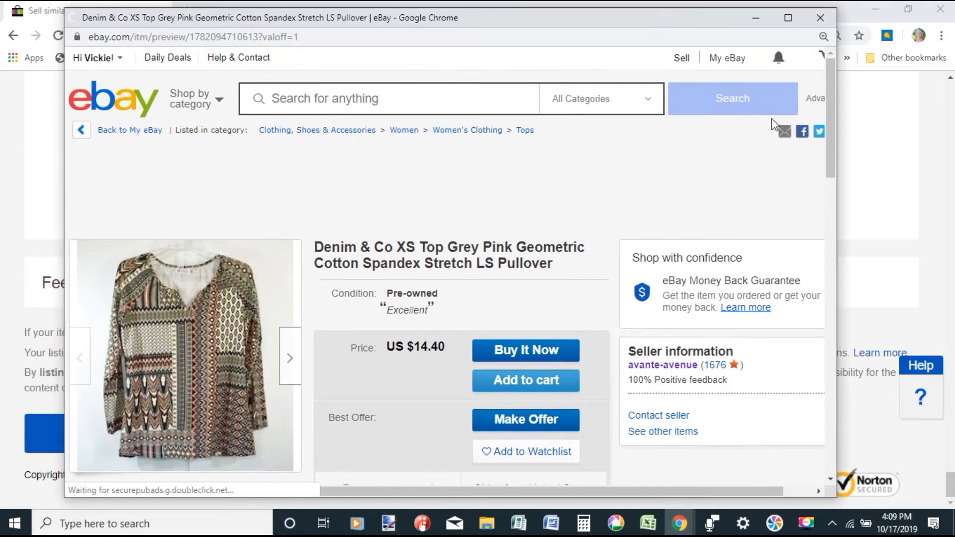
{"action": "scroll", "coordinate": [829, 135], "scroll_direction": "down", "scroll_amount": 1}
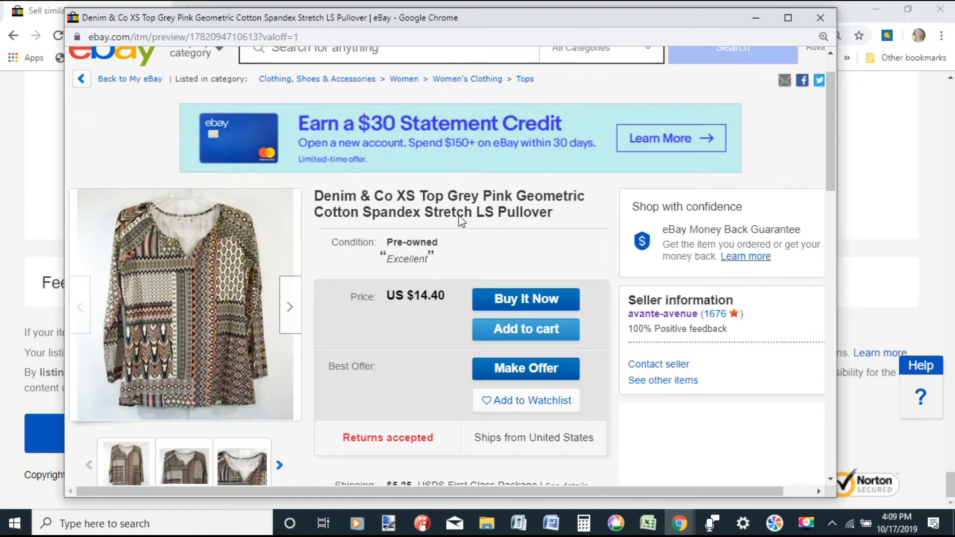
{"action": "left_click_drag", "start_coordinate": [826, 177], "coordinate": [836, 274]}
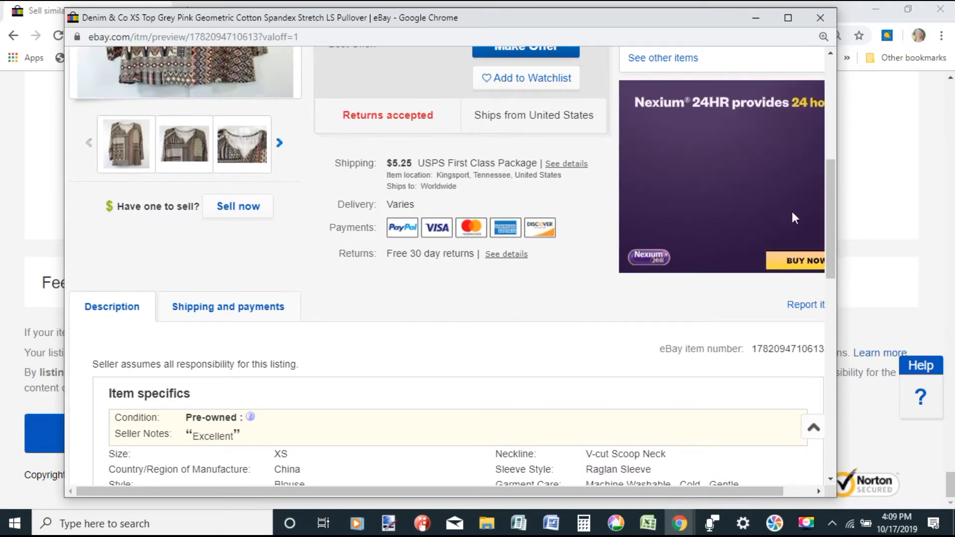
{"action": "left_click_drag", "start_coordinate": [828, 222], "coordinate": [831, 277]}
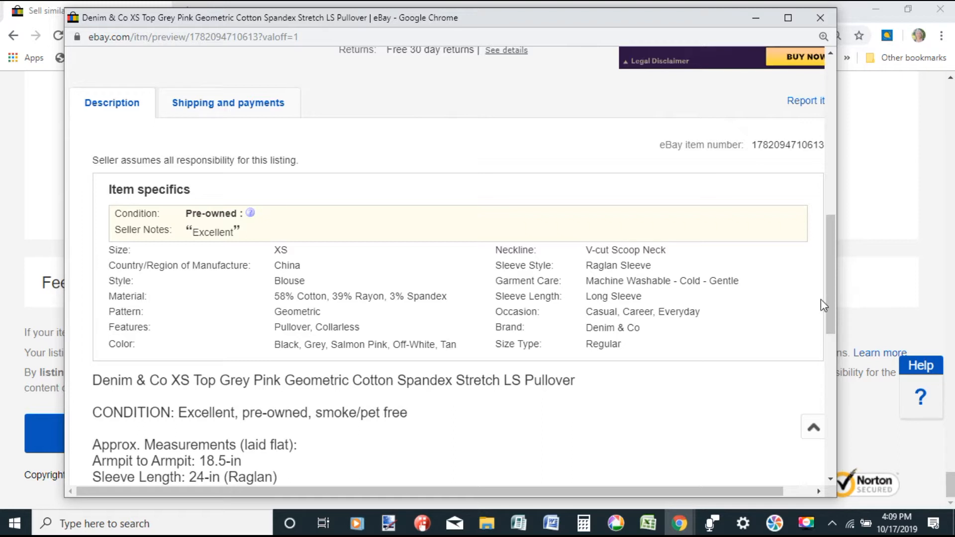
{"action": "left_click_drag", "start_coordinate": [829, 300], "coordinate": [834, 358]}
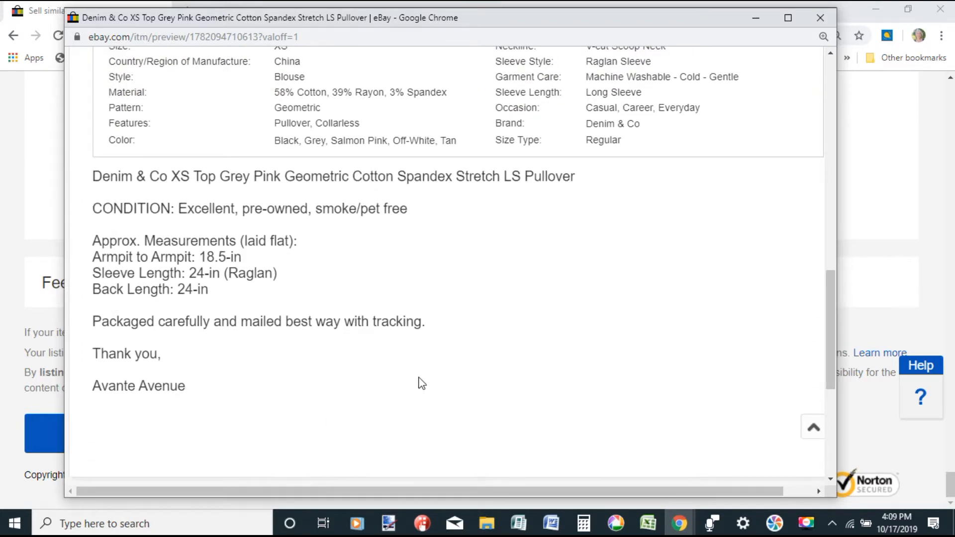
{"action": "left_click", "coordinate": [822, 20]}
Publish the Denim & Co top listing without creating another one, and open the active listings page
{"action": "left_click", "coordinate": [123, 437]}
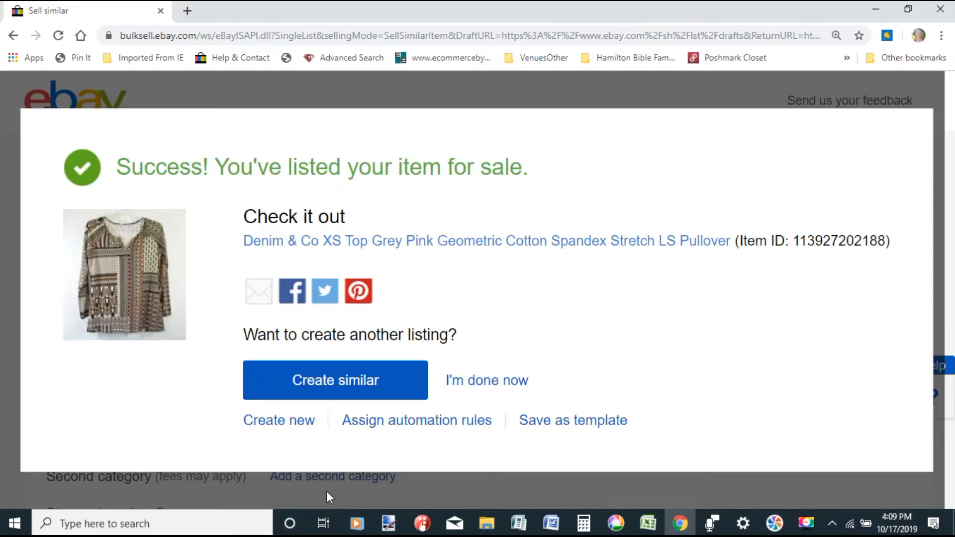
{"action": "left_click", "coordinate": [462, 381]}
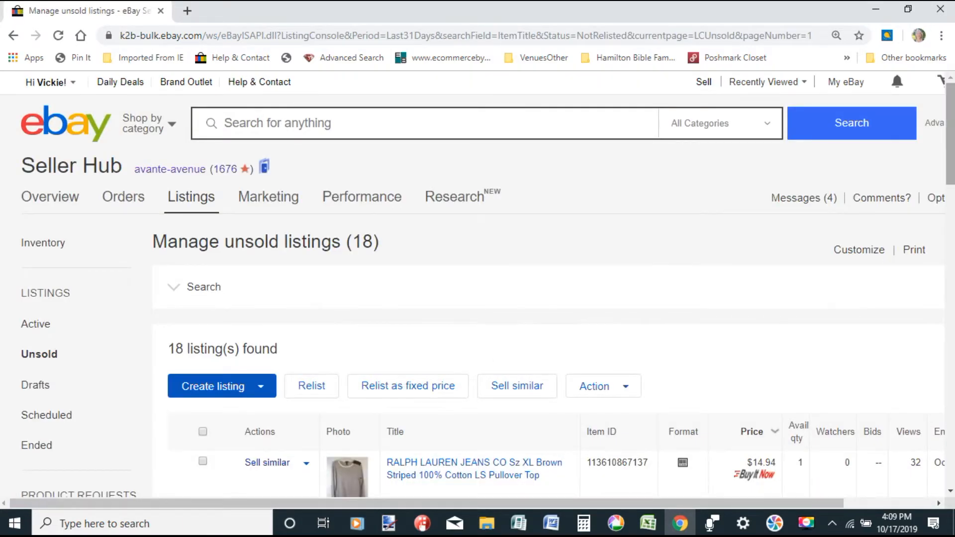
{"action": "scroll", "coordinate": [952, 145], "scroll_direction": "down", "scroll_amount": 1}
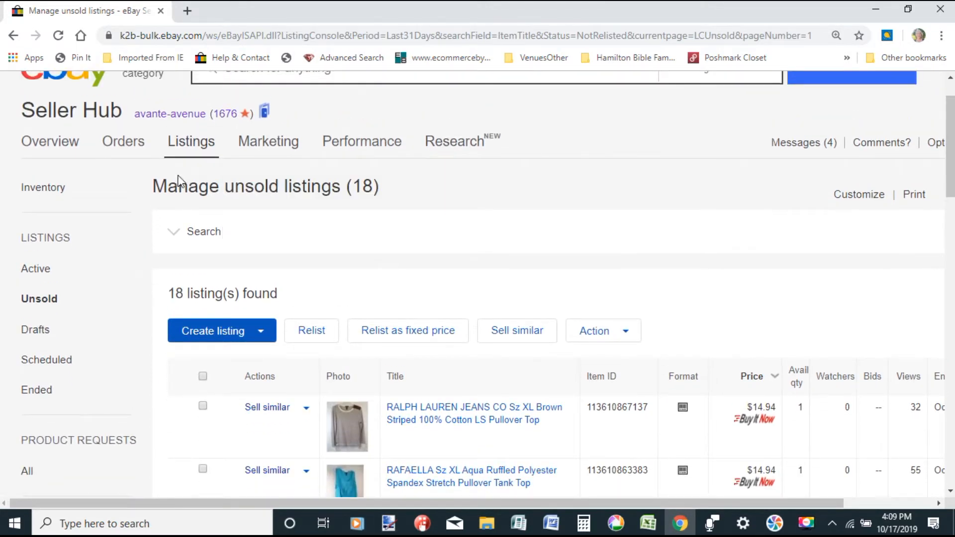
{"action": "mouse_move", "coordinate": [192, 150]}
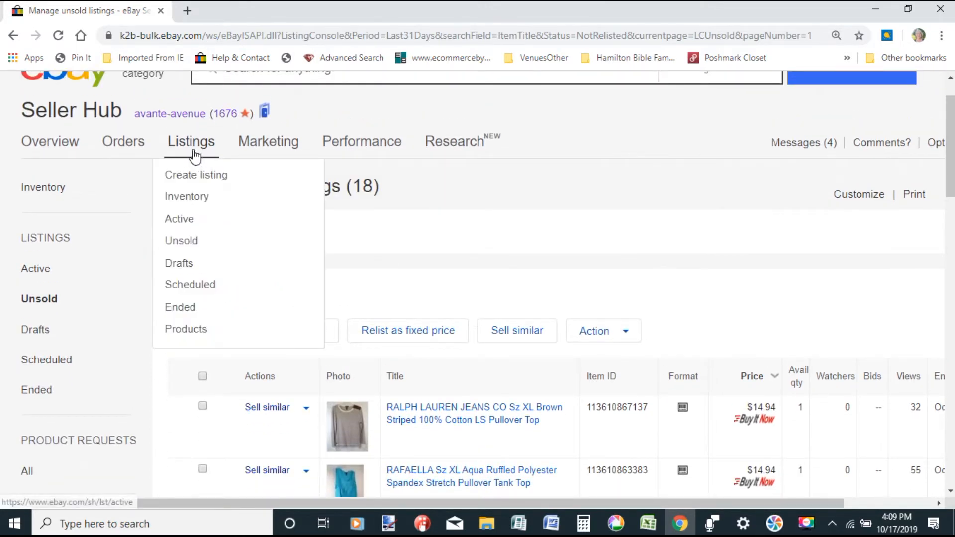
{"action": "left_click", "coordinate": [186, 220]}
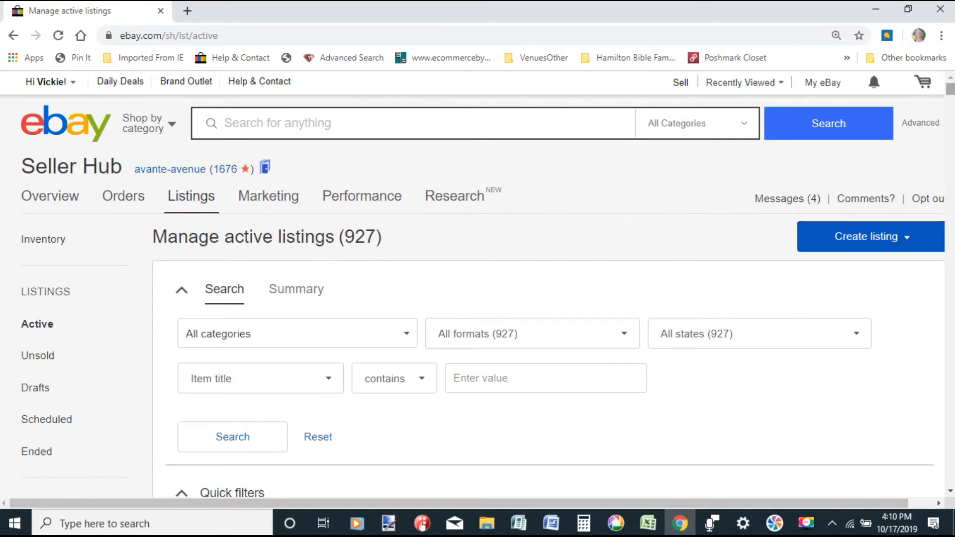
Examine the Custom label column in the active listings table and open the options for customizing the active view
{"action": "scroll", "coordinate": [478, 298], "scroll_direction": "down", "scroll_amount": 2}
{"action": "scroll", "coordinate": [477, 287], "scroll_direction": "down", "scroll_amount": 6}
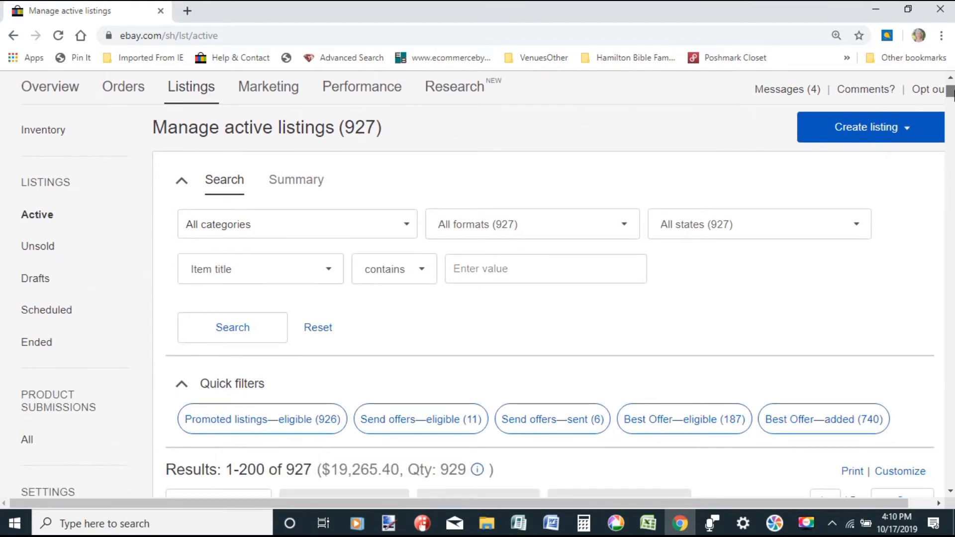
{"action": "scroll", "coordinate": [839, 229], "scroll_direction": "down", "scroll_amount": 1}
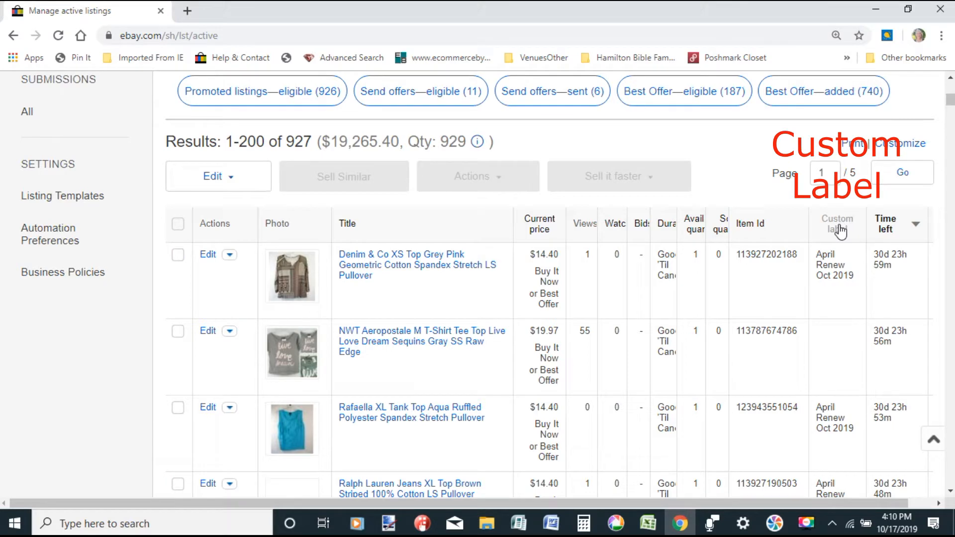
{"action": "left_click_drag", "start_coordinate": [951, 106], "coordinate": [951, 97]}
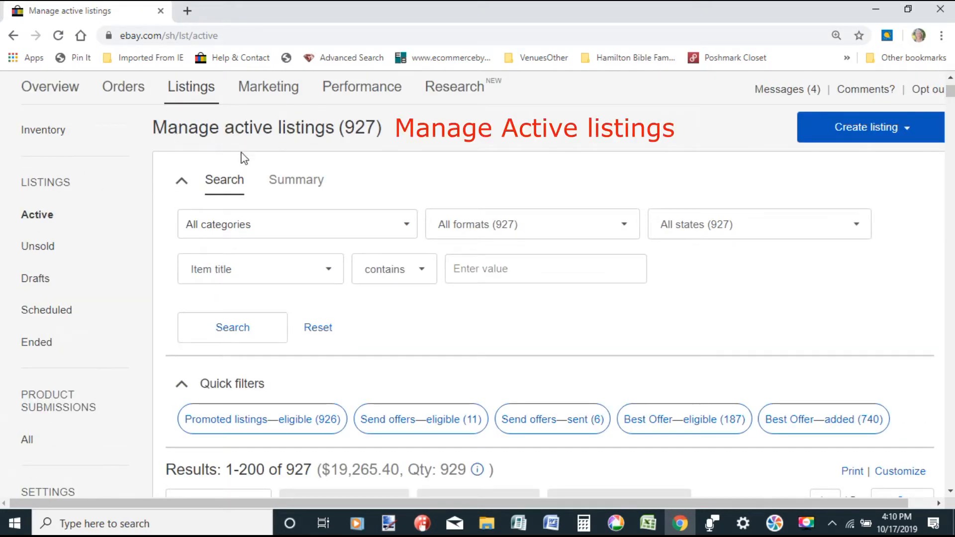
{"action": "left_click", "coordinate": [950, 491]}
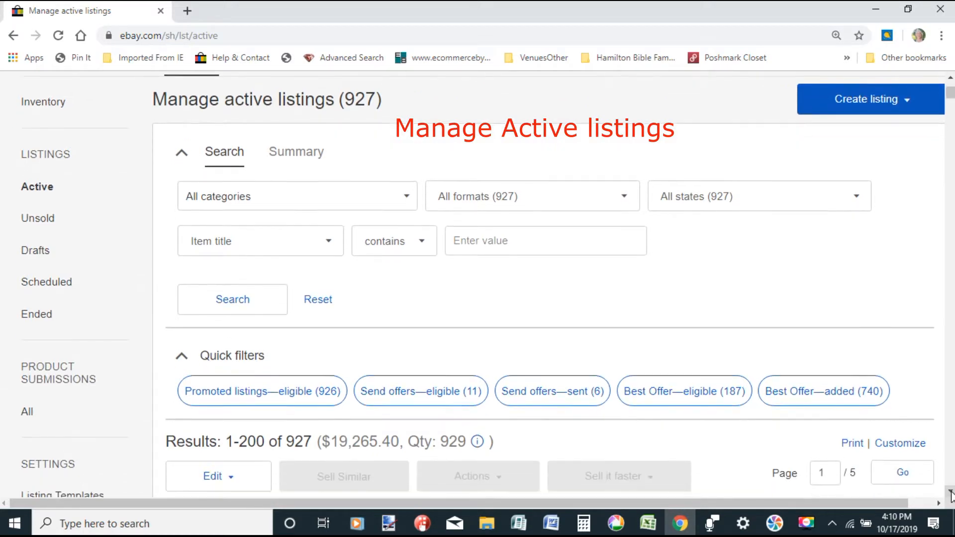
{"action": "scroll", "coordinate": [950, 492], "scroll_direction": "down", "scroll_amount": 5}
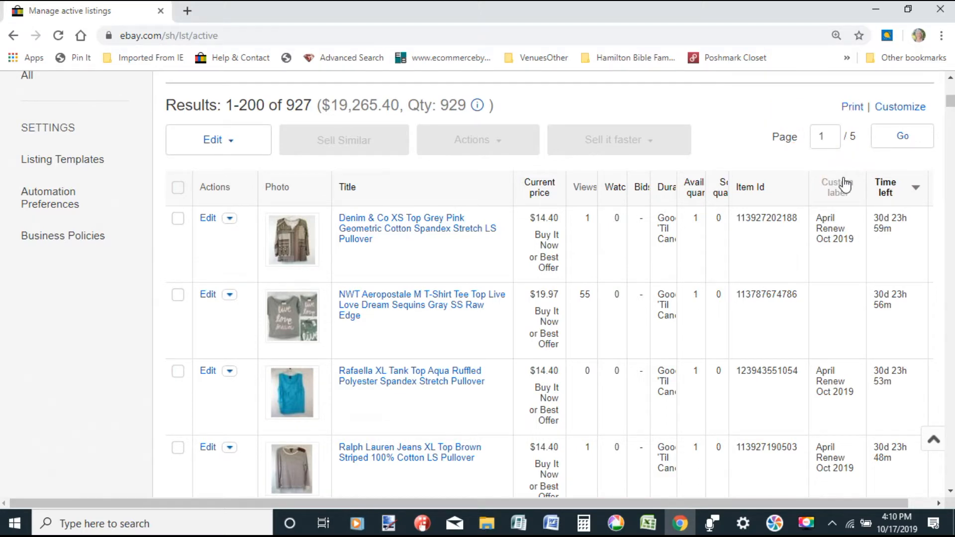
{"action": "left_click", "coordinate": [916, 113]}
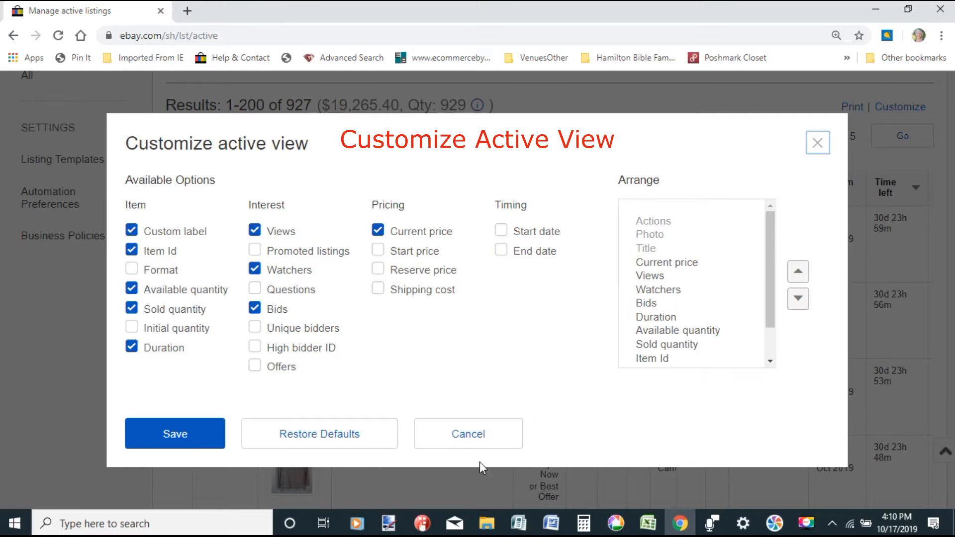
Cancel the active view customization and sort the active listings by time left, with the longest remaining time first
{"action": "left_click", "coordinate": [468, 444]}
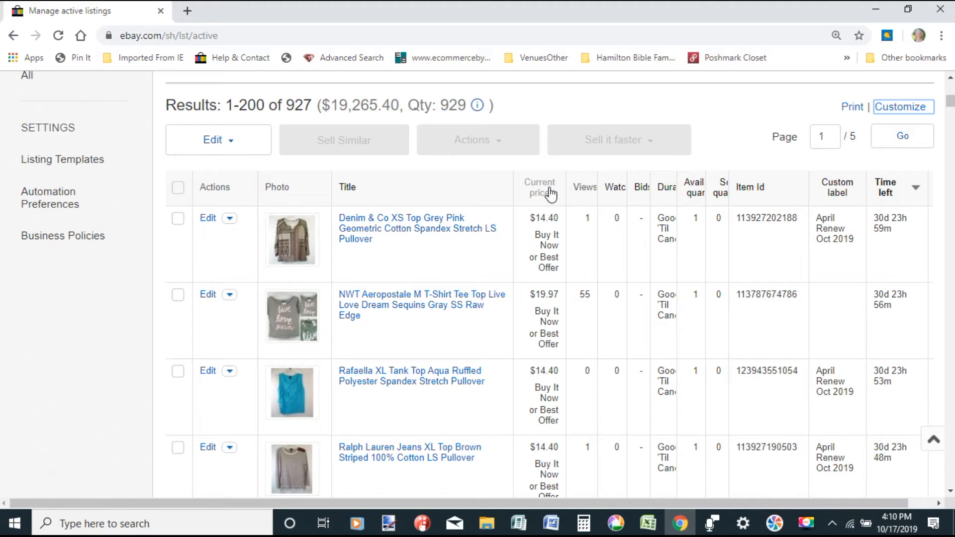
{"action": "mouse_move", "coordinate": [551, 264]}
{"action": "left_click", "coordinate": [913, 192]}
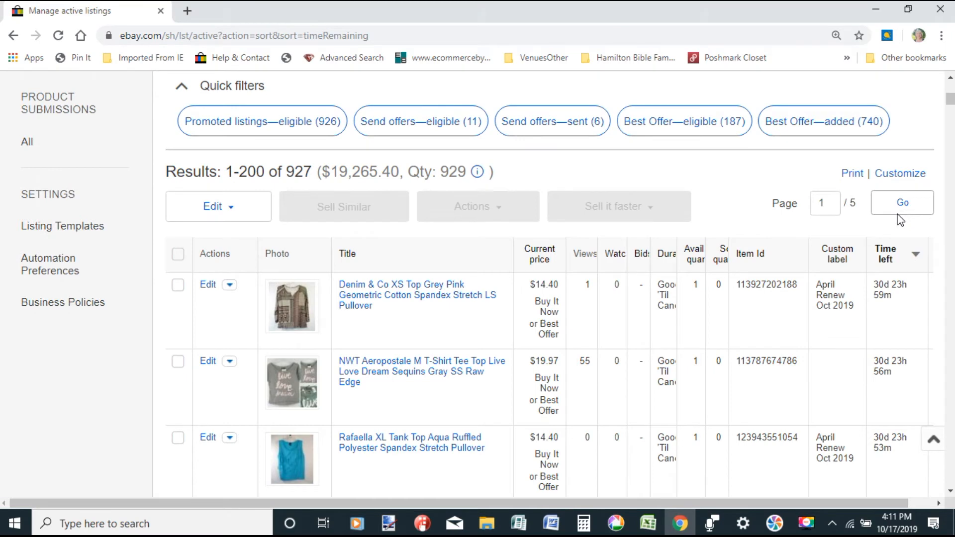
{"action": "scroll", "coordinate": [932, 309], "scroll_direction": "up", "scroll_amount": 1}
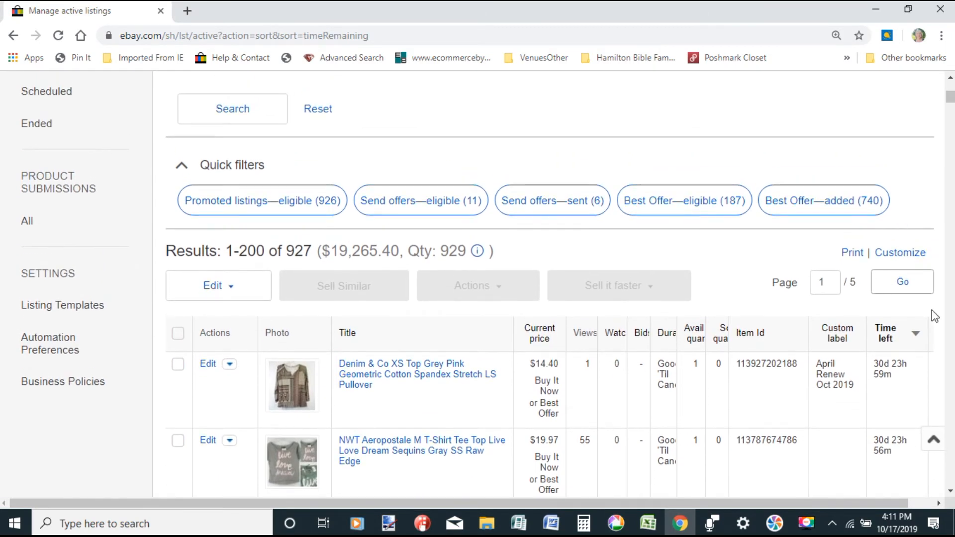
{"action": "left_click", "coordinate": [915, 335]}
{"action": "left_click", "coordinate": [950, 491]}
{"action": "left_click", "coordinate": [950, 491]}
{"action": "left_click", "coordinate": [950, 492]}
{"action": "left_click", "coordinate": [950, 491]}
{"action": "left_click", "coordinate": [886, 180]}
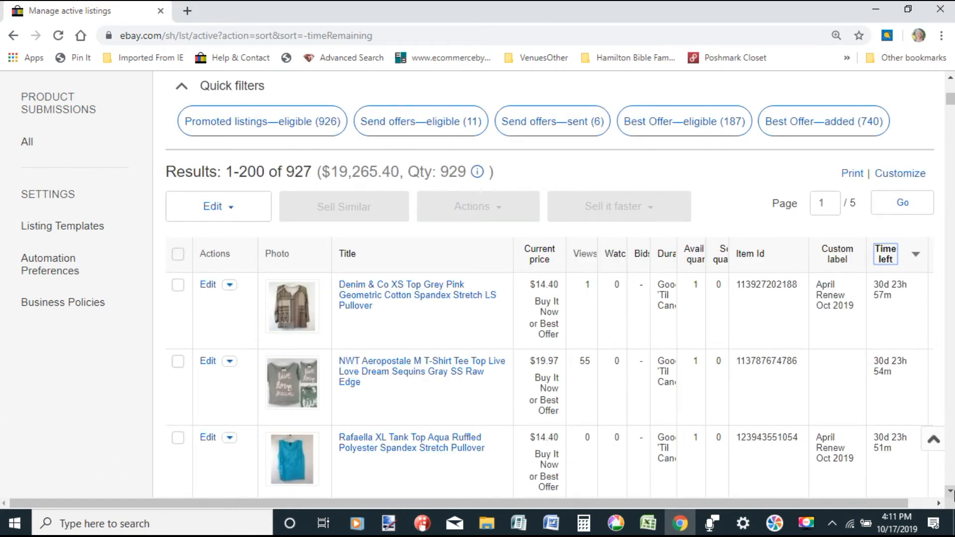
Open the NWT Aeropostale T-shirt listing, check its listing info and start time, and return to the active listings
{"action": "scroll", "coordinate": [596, 265], "scroll_direction": "down", "scroll_amount": 2}
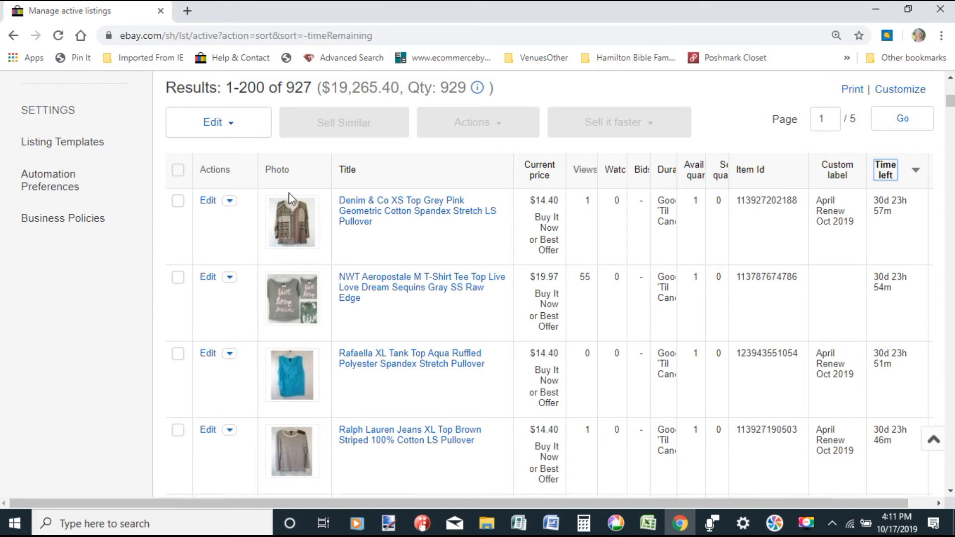
{"action": "left_click", "coordinate": [374, 295]}
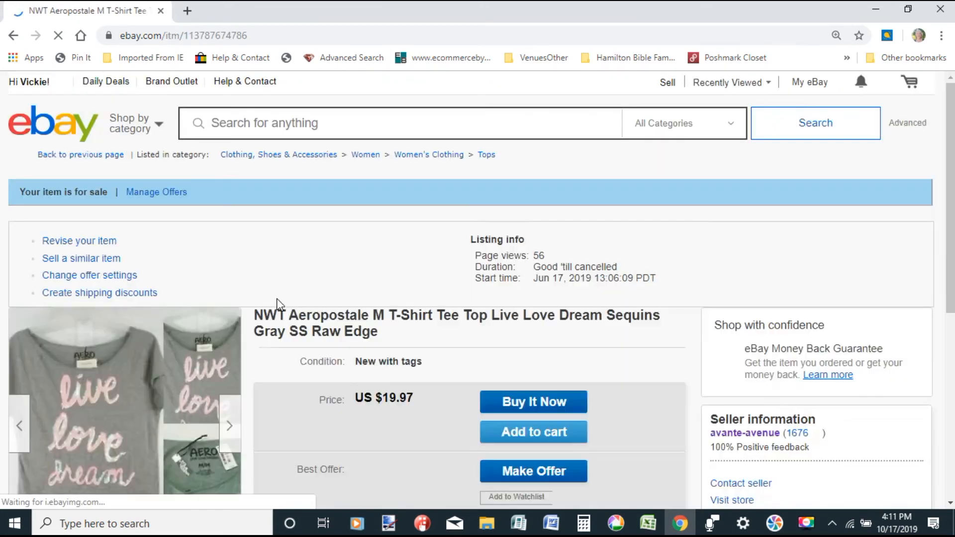
{"action": "left_click", "coordinate": [13, 36]}
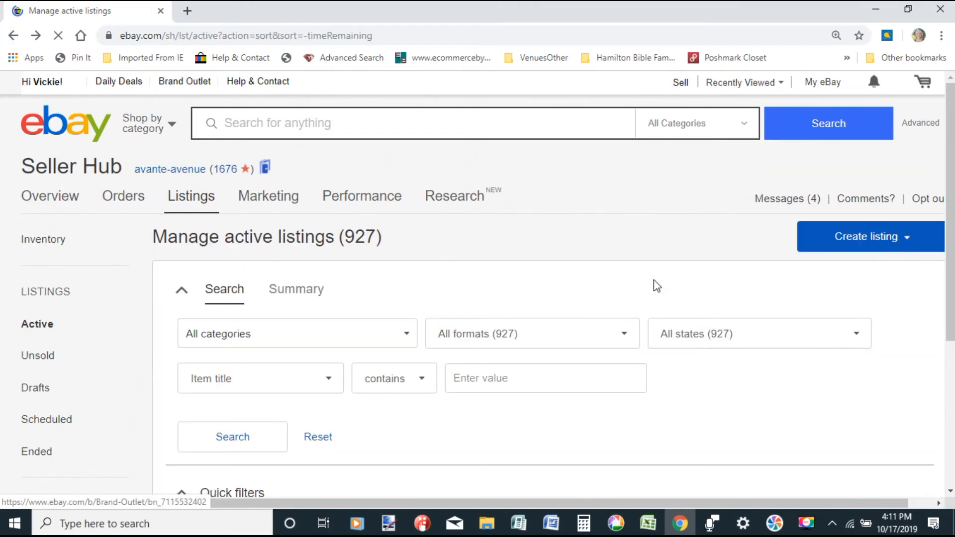
Compare the custom labels and time left of the relisted tops with the other active listings
{"action": "scroll", "coordinate": [953, 144], "scroll_direction": "down", "scroll_amount": 15}
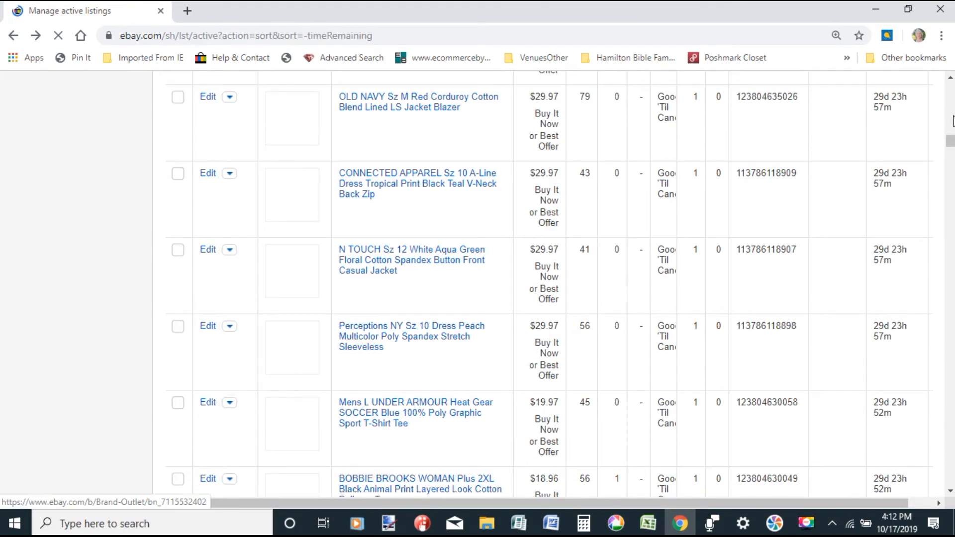
{"action": "scroll", "coordinate": [953, 120], "scroll_direction": "up", "scroll_amount": 8}
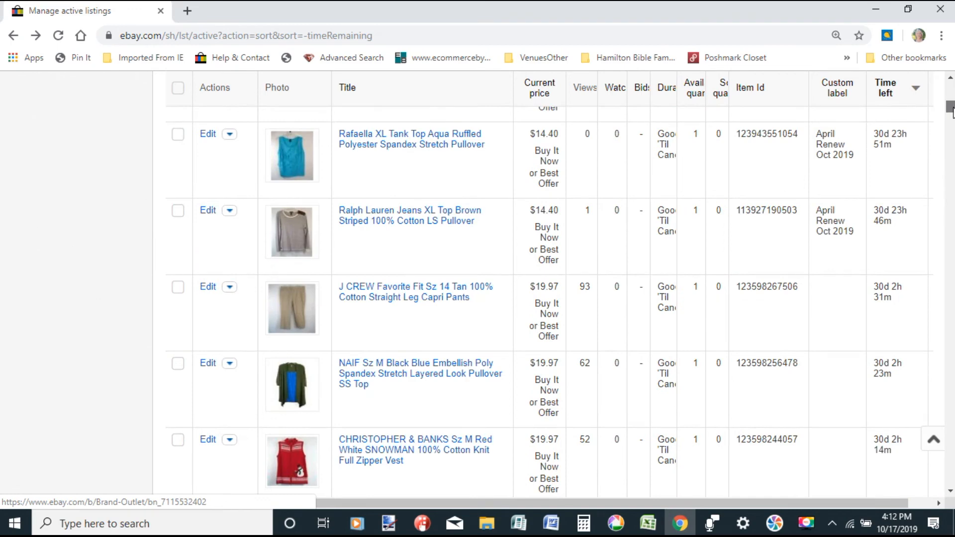
{"action": "scroll", "coordinate": [952, 111], "scroll_direction": "up", "scroll_amount": 7}
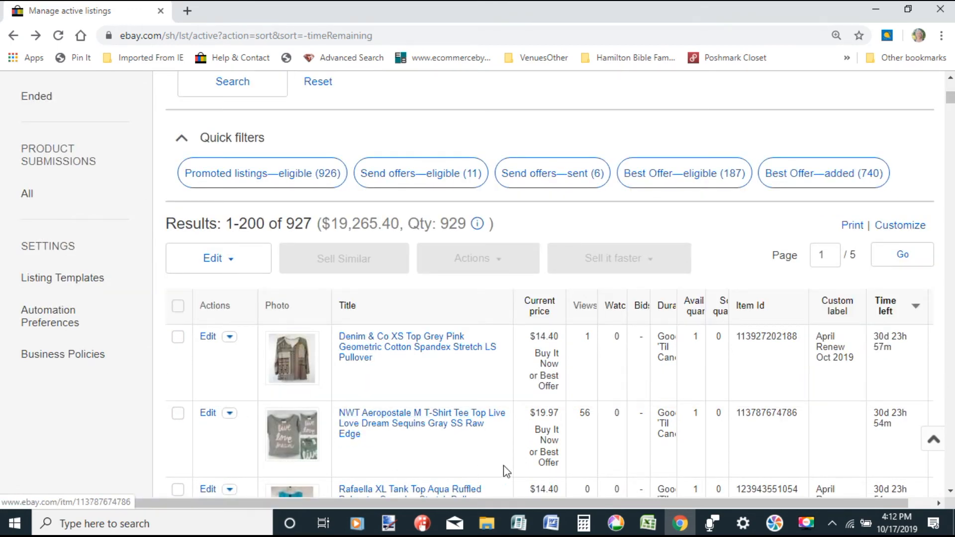
{"action": "scroll", "coordinate": [379, 261], "scroll_direction": "down", "scroll_amount": 5}
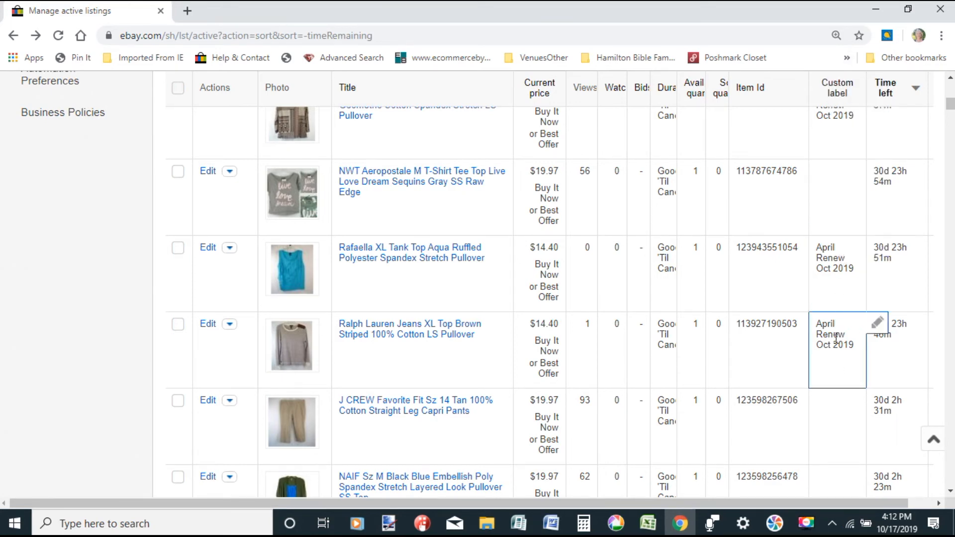
{"action": "scroll", "coordinate": [839, 133], "scroll_direction": "up", "scroll_amount": 1}
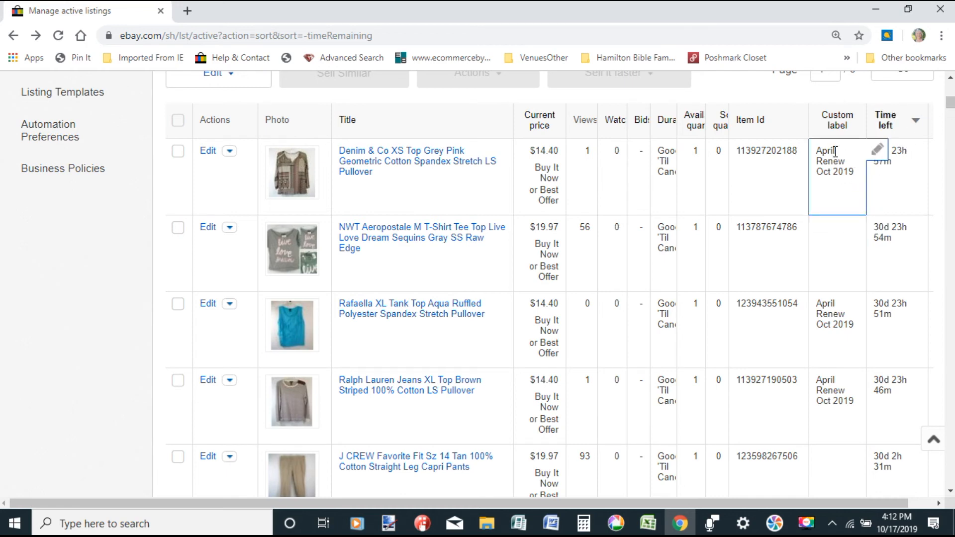
Open the Denim & Co XS top listing and review its listing info, photos, price, shipping and returns
{"action": "left_click", "coordinate": [409, 167]}
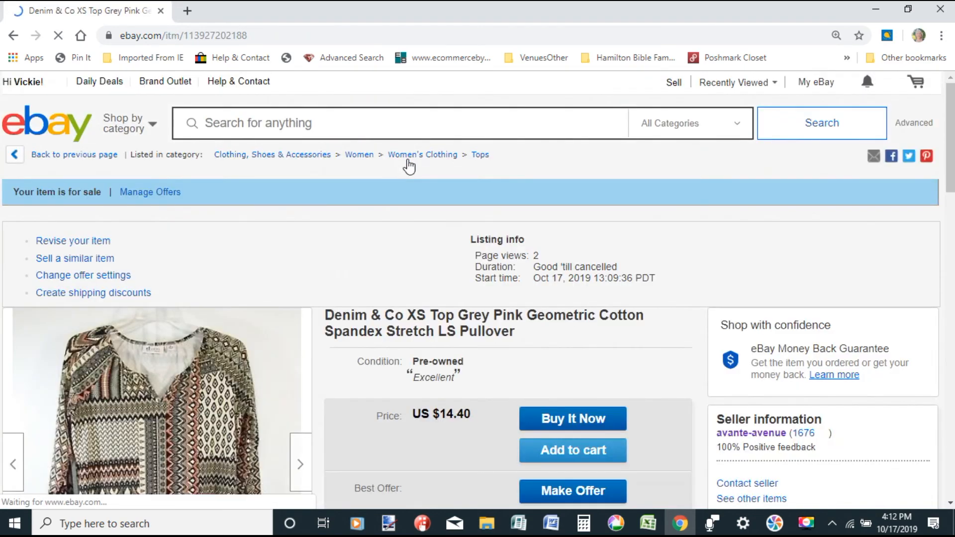
{"action": "scroll", "coordinate": [878, 164], "scroll_direction": "down", "scroll_amount": 3}
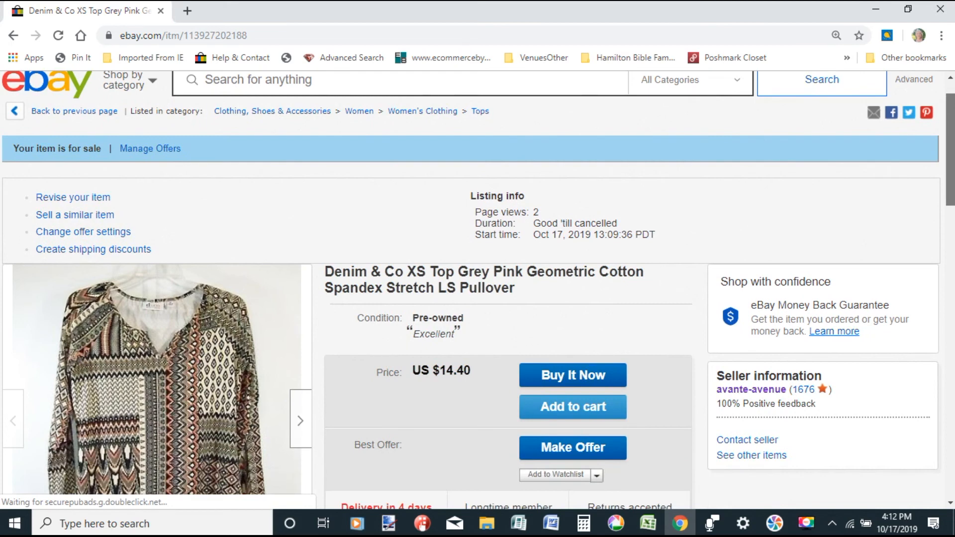
{"action": "scroll", "coordinate": [478, 292], "scroll_direction": "down", "scroll_amount": 3}
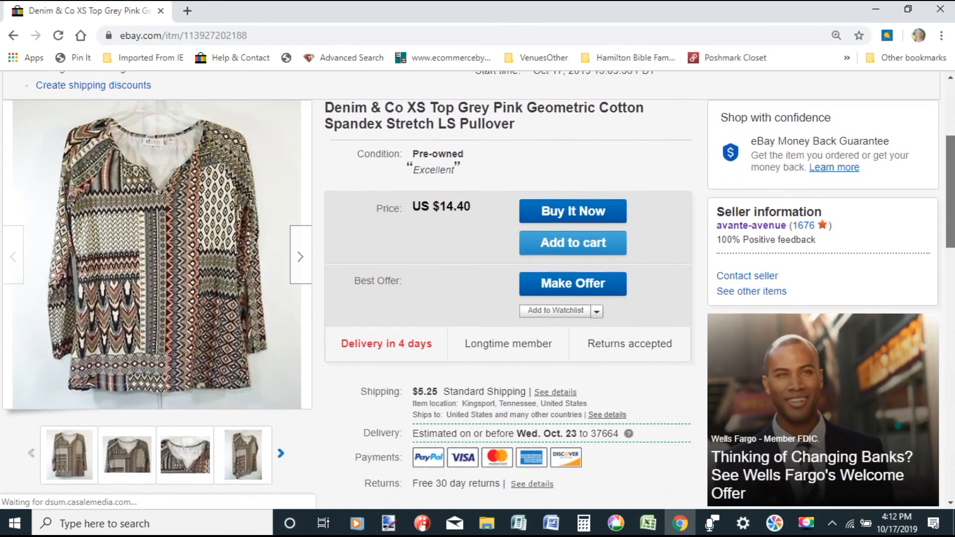